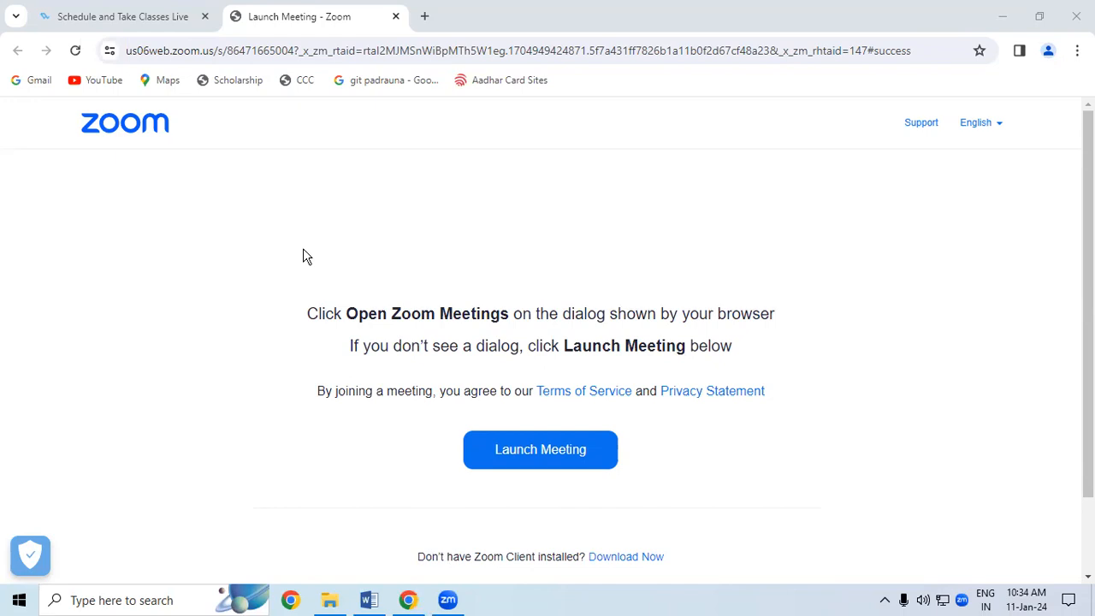
Bring up the Word notes and look over the Bill To & Ship to heading
{"action": "left_click", "coordinate": [369, 600]}
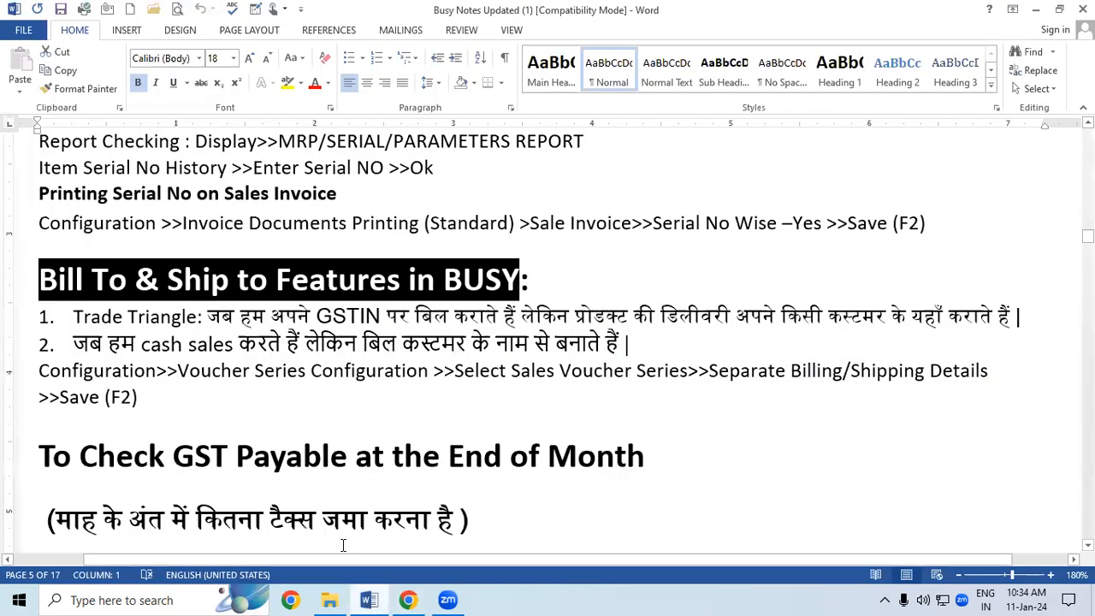
{"action": "left_click", "coordinate": [142, 344]}
{"action": "left_click_drag", "start_coordinate": [40, 276], "coordinate": [523, 284]}
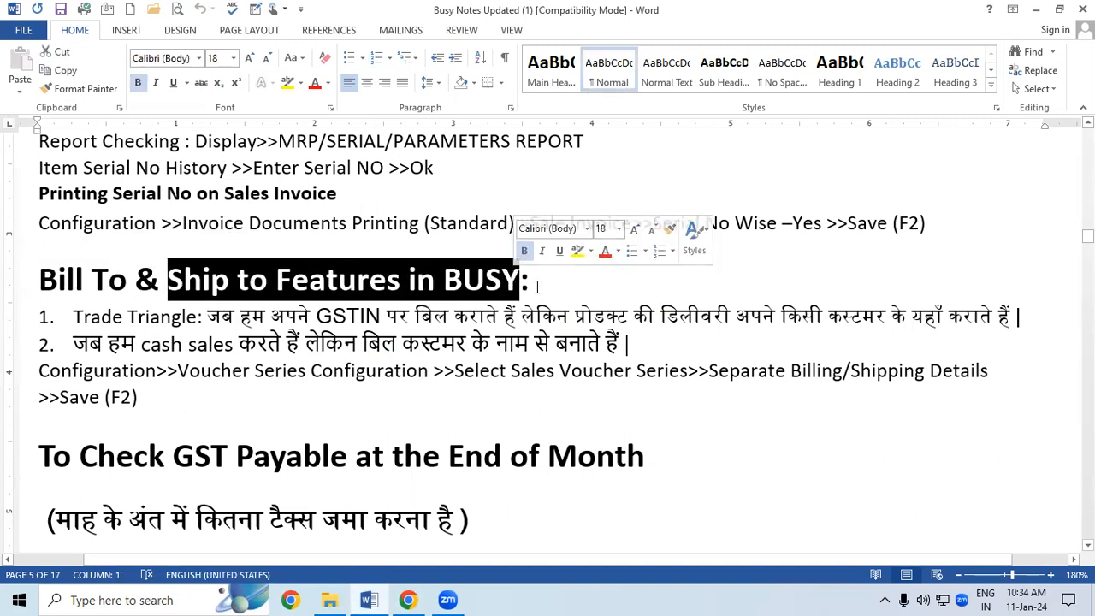
{"action": "left_click", "coordinate": [537, 286]}
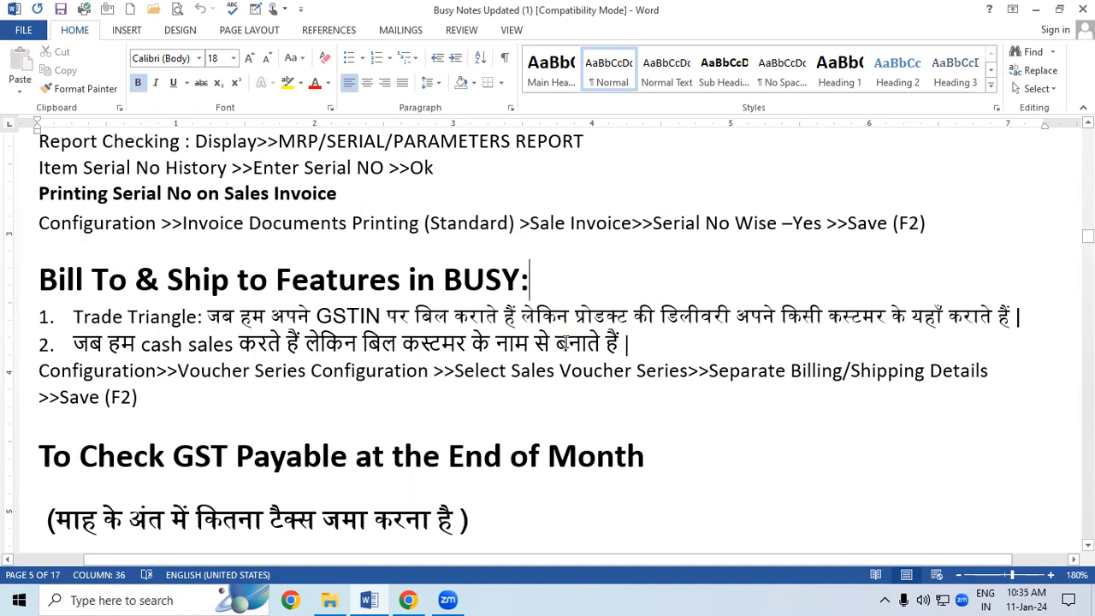
Minimize Word, the browser and File Explorer to reveal the desktop
{"action": "left_click", "coordinate": [1038, 15]}
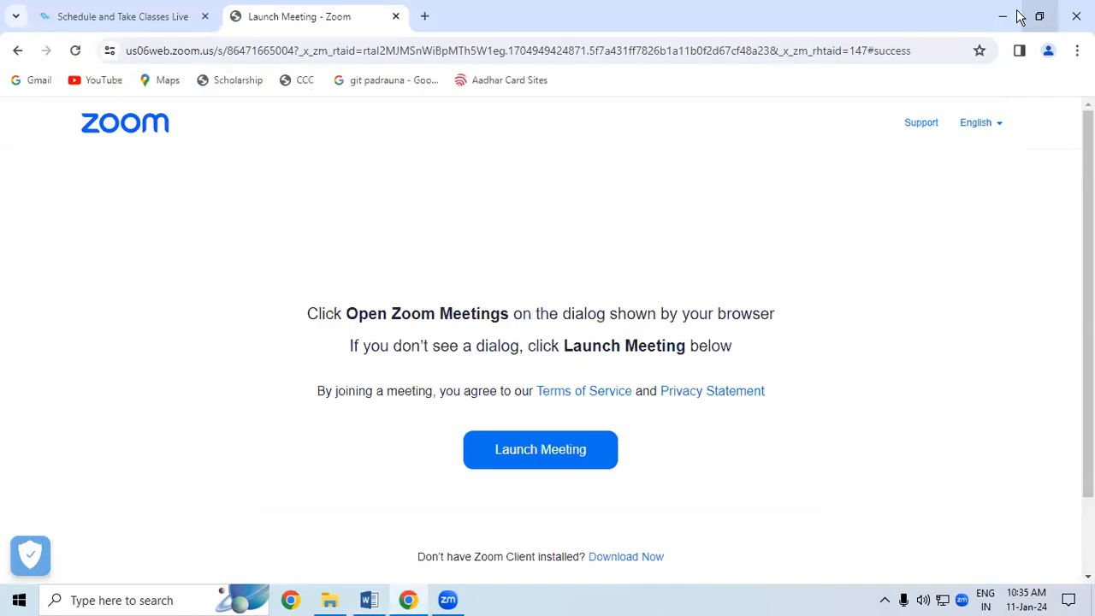
{"action": "left_click", "coordinate": [1006, 16]}
{"action": "left_click", "coordinate": [1005, 13]}
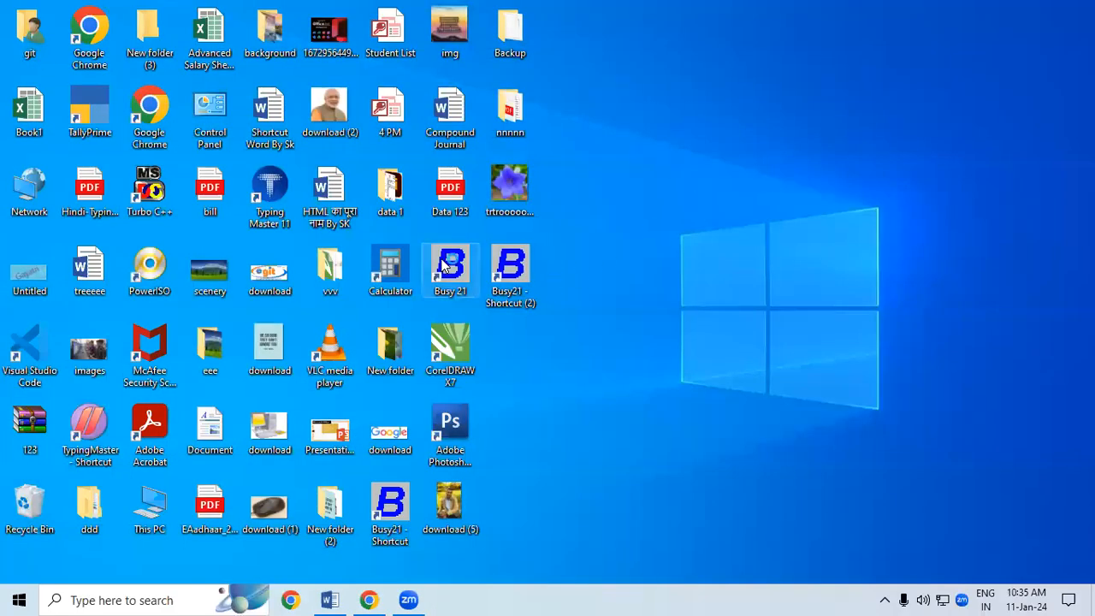
Launch Busy 21 in demo mode and open the SHRI RAM BUILDING MATERIAL 10.1 company
{"action": "double_click", "coordinate": [445, 266]}
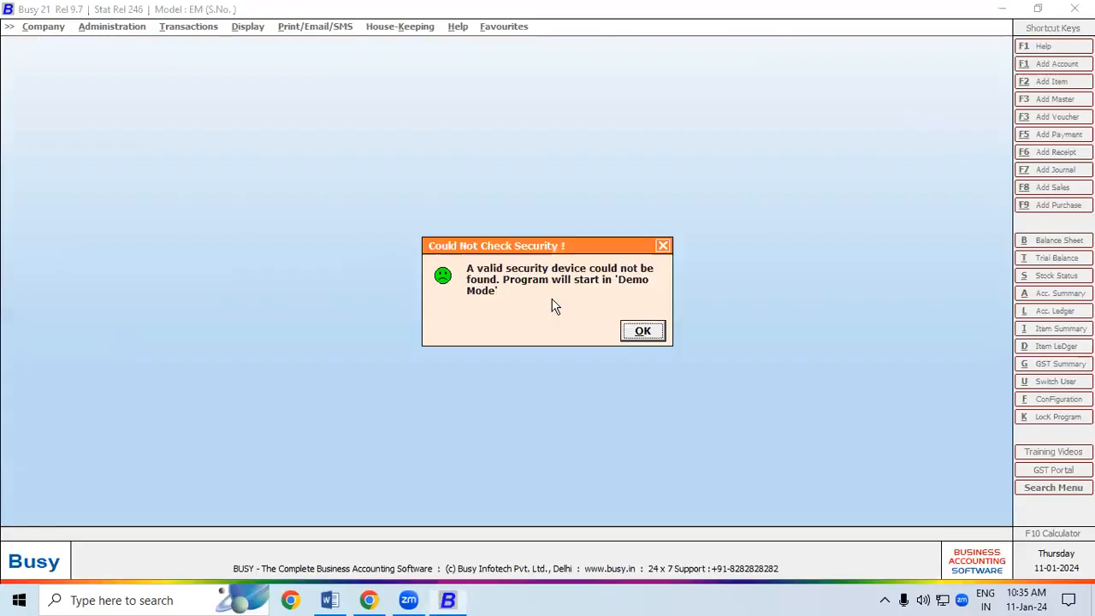
{"action": "left_click", "coordinate": [640, 332]}
{"action": "left_click", "coordinate": [84, 48]}
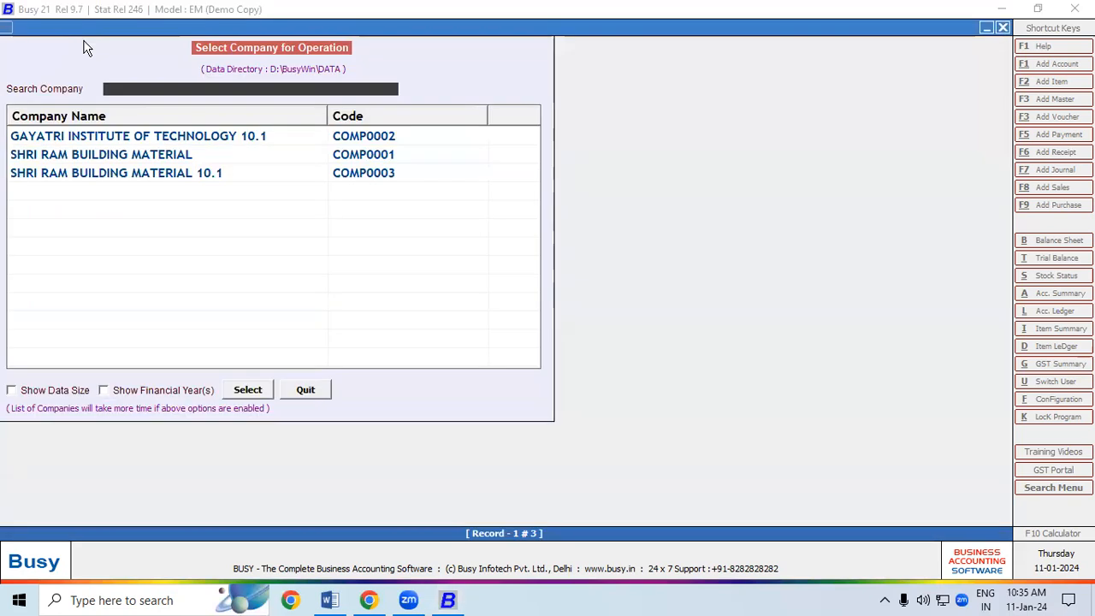
{"action": "left_click", "coordinate": [162, 180]}
{"action": "left_click", "coordinate": [247, 389]}
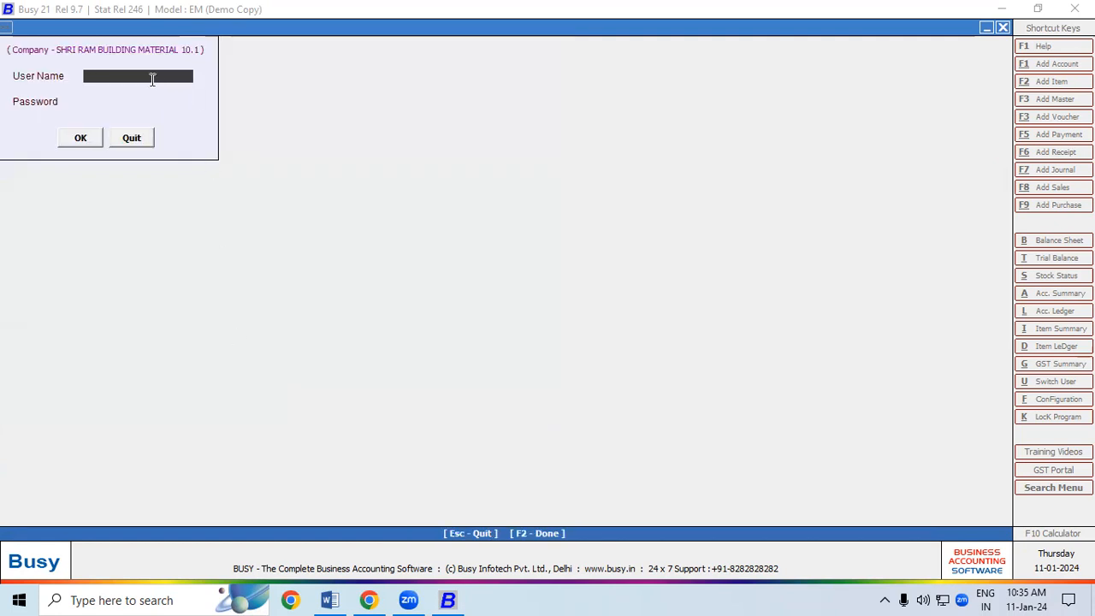
Log in with the user name and password to load the company
{"action": "type", "text": "ram"}
{"action": "key", "text": "Return"}
{"action": "type", "text": "**"}
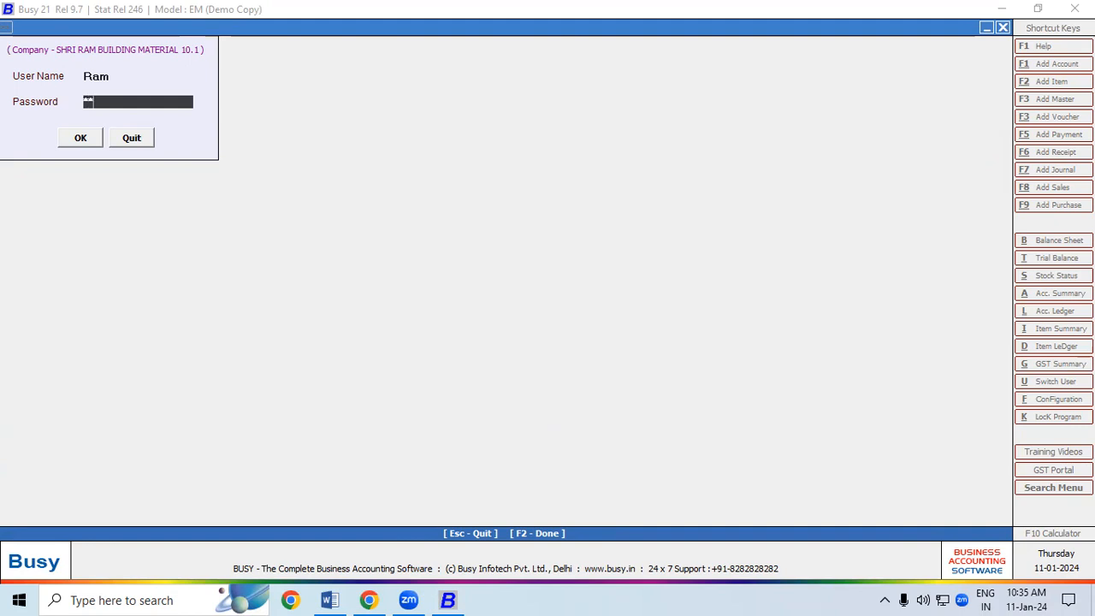
{"action": "key", "text": "Return"}
{"action": "key", "text": "Return"}
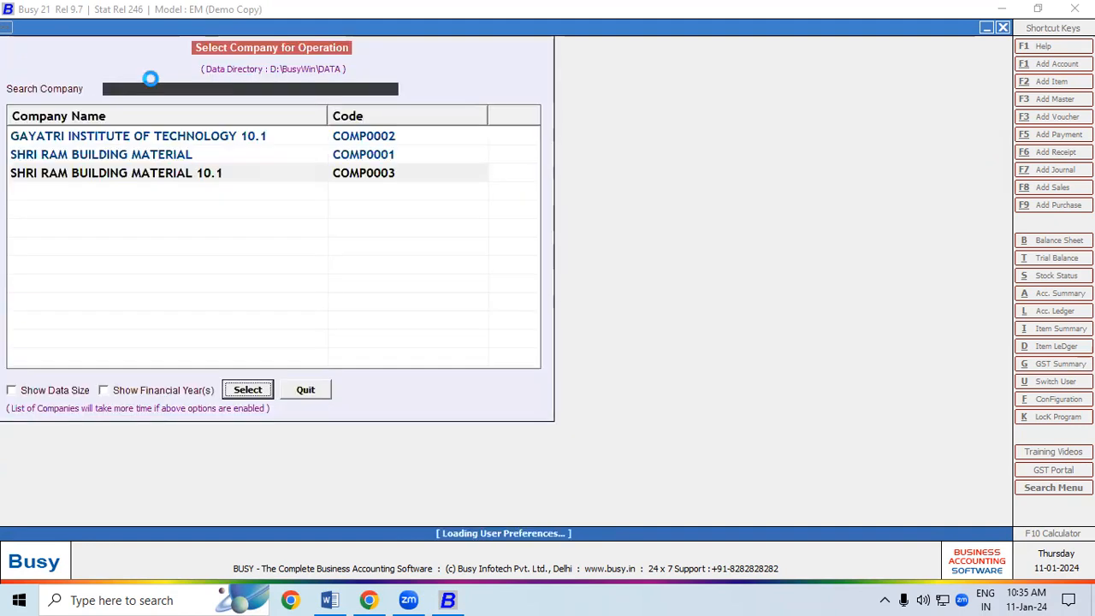
{"action": "key", "text": "Right"}
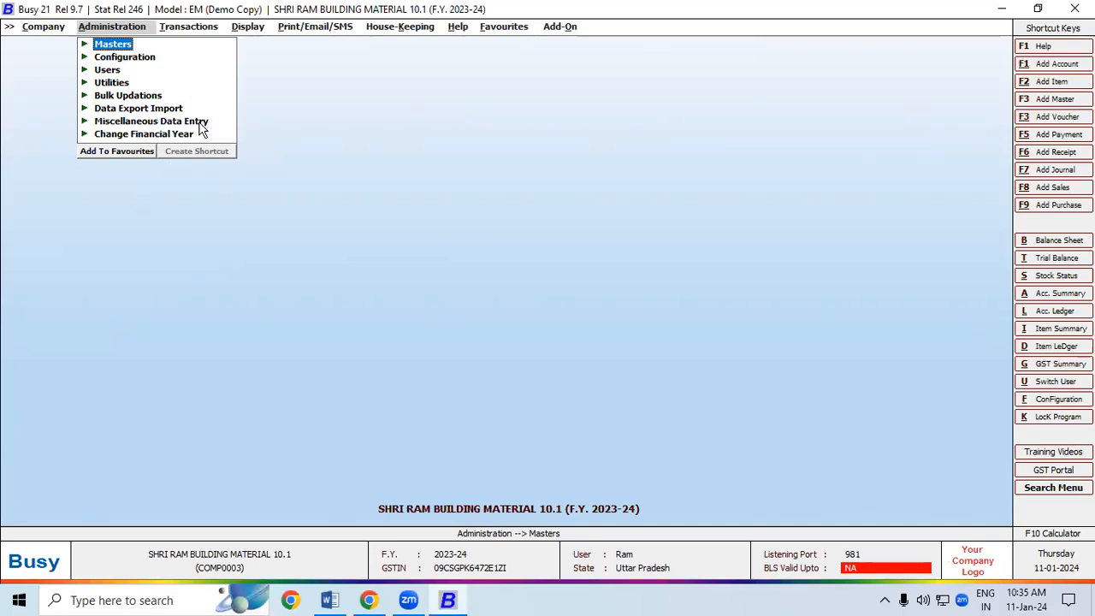
Start a new sales voucher via Transactions > Sales > Add, then switch to Configuration
{"action": "left_click", "coordinate": [205, 29]}
{"action": "left_click", "coordinate": [195, 44]}
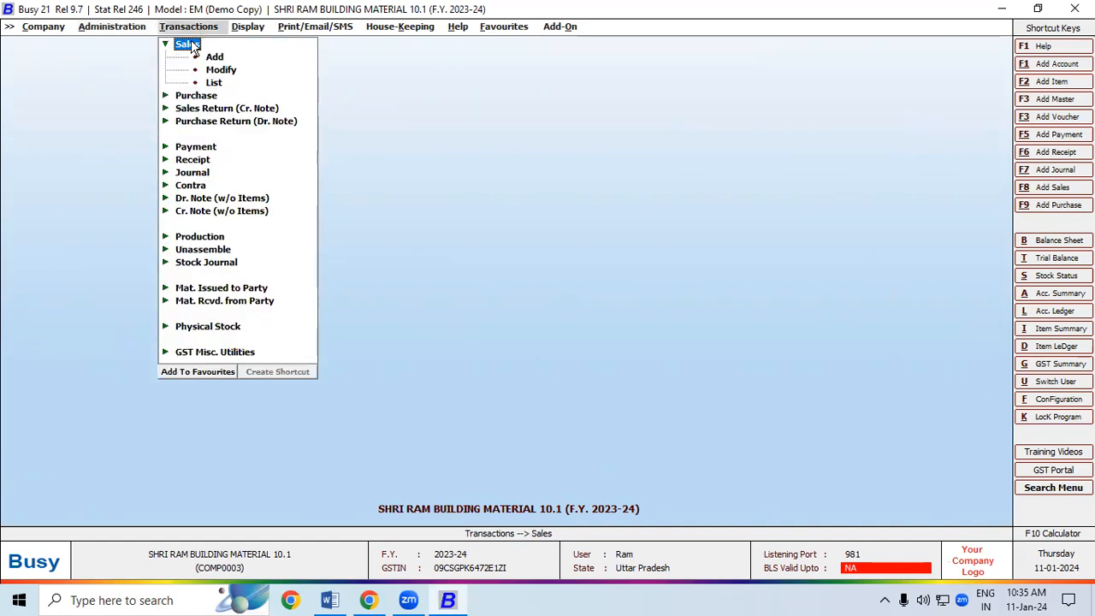
{"action": "left_click", "coordinate": [211, 53]}
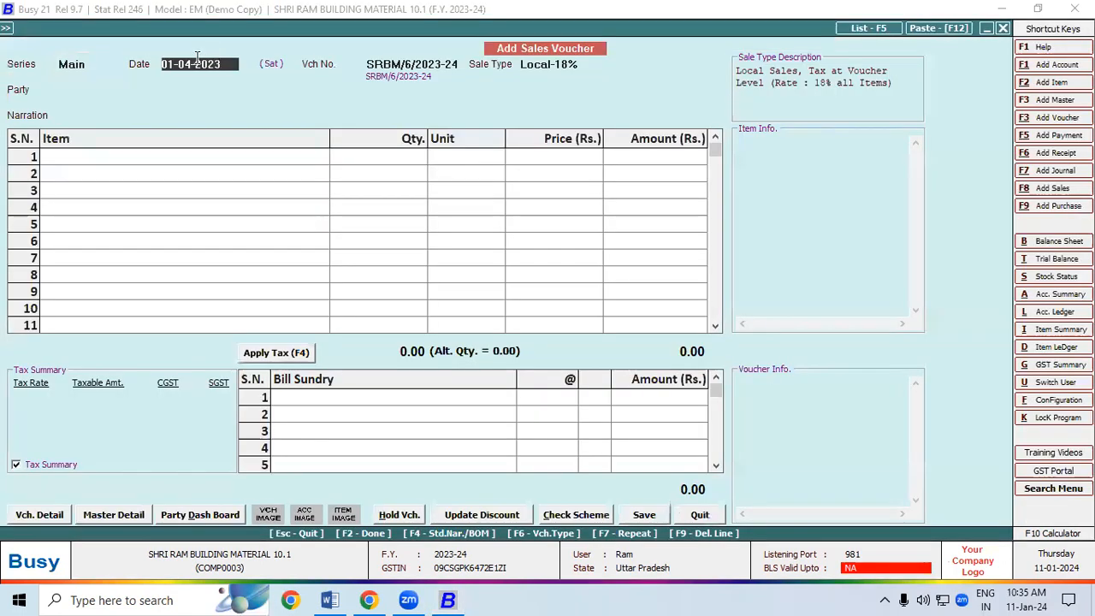
{"action": "left_click", "coordinate": [90, 66]}
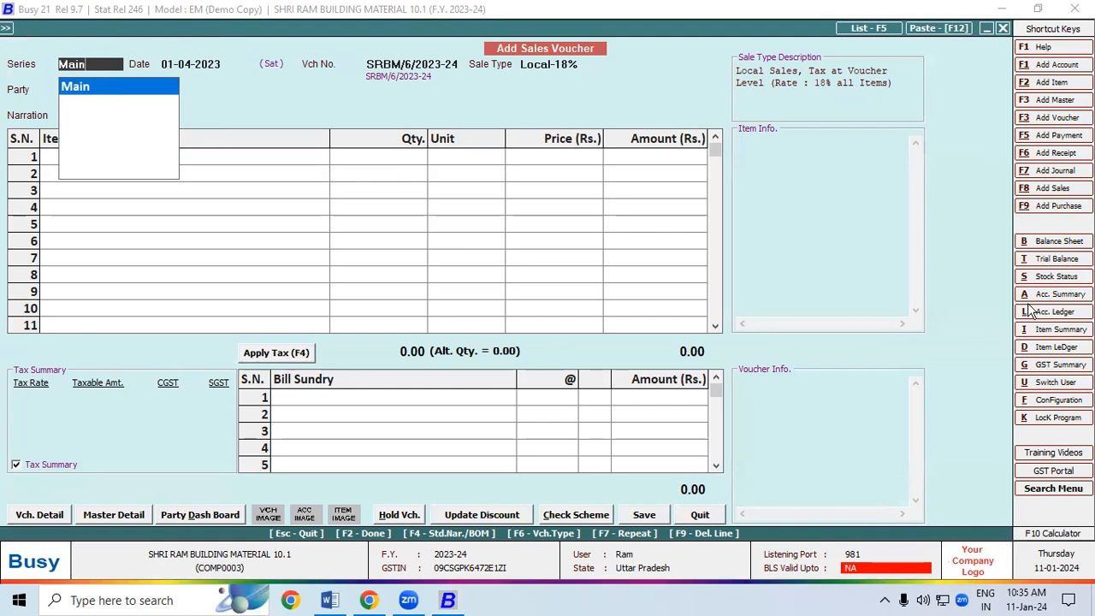
{"action": "left_click", "coordinate": [1044, 400]}
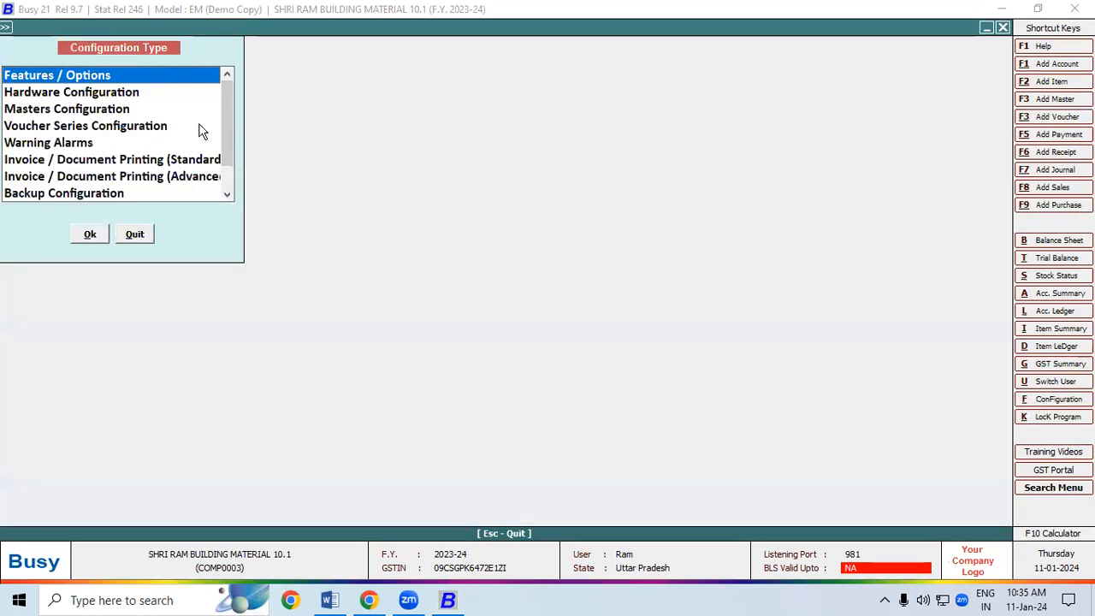
In Voucher Series Configuration, expand Sales and open the Main series for modification
{"action": "left_click", "coordinate": [124, 128]}
{"action": "left_click", "coordinate": [90, 234]}
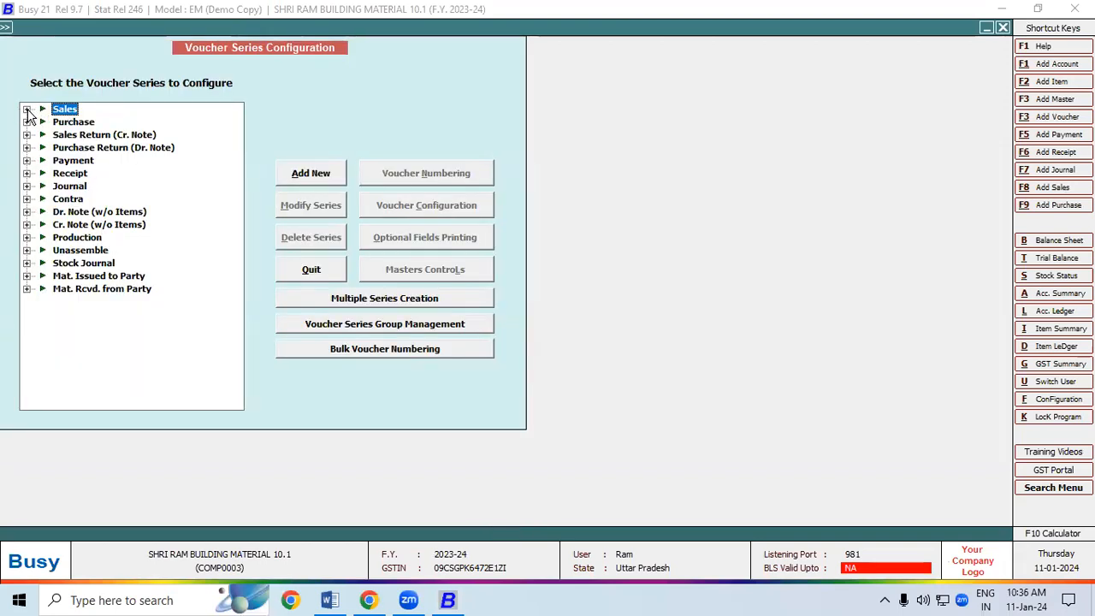
{"action": "left_click", "coordinate": [26, 110]}
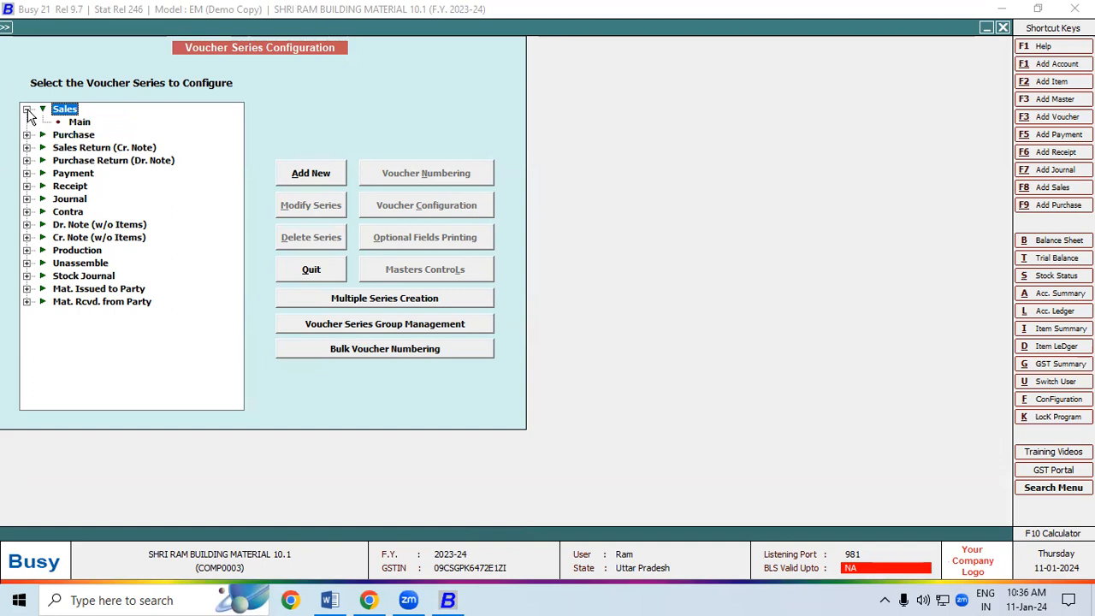
{"action": "left_click", "coordinate": [76, 123]}
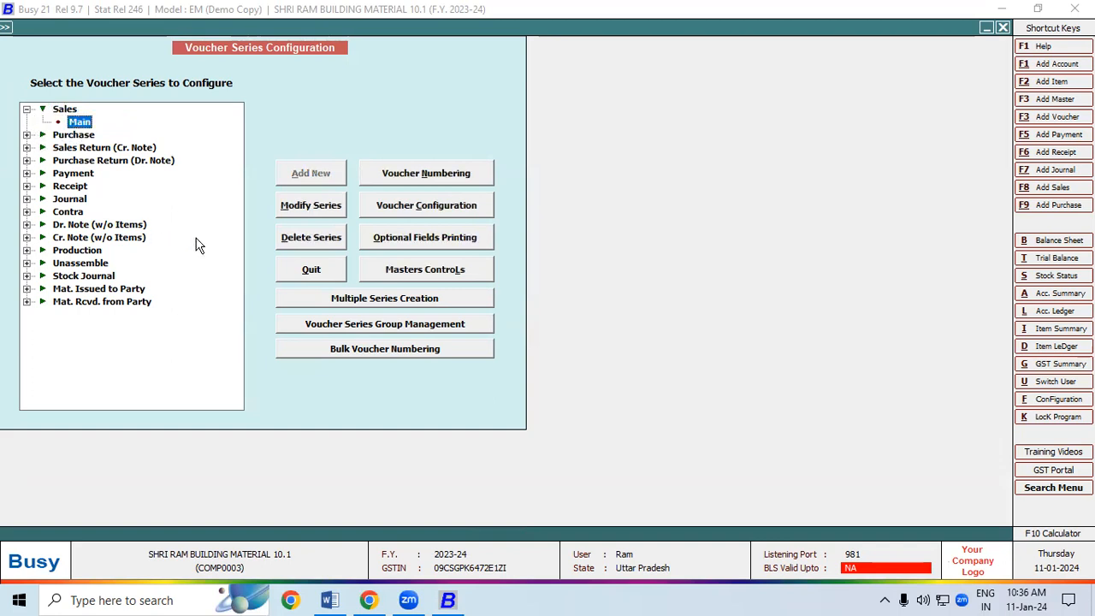
{"action": "left_click", "coordinate": [314, 207]}
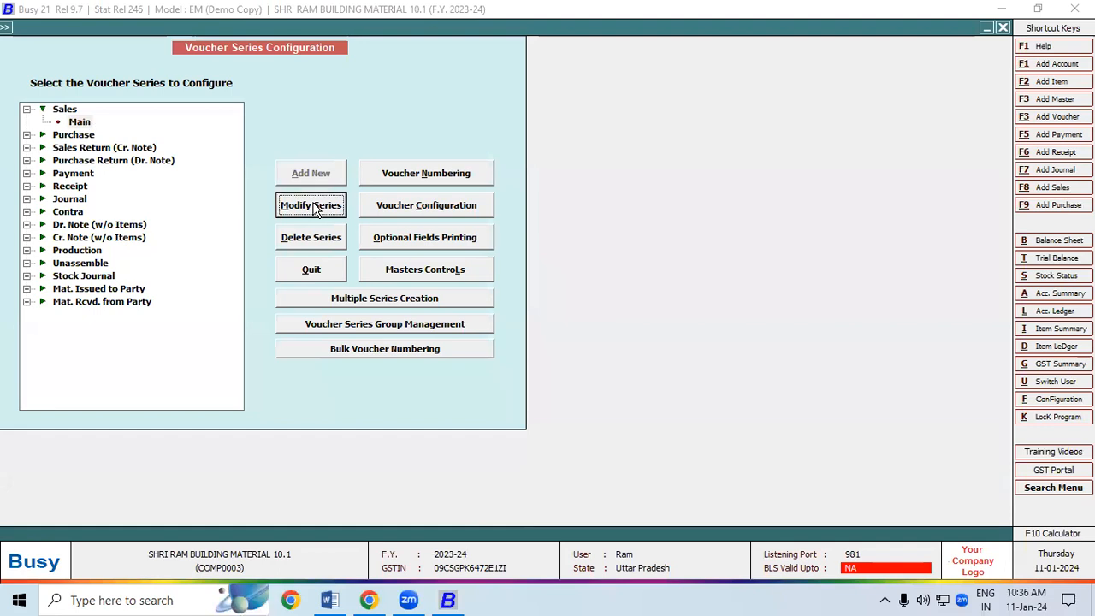
Replace the series name Main with B2C and save it
{"action": "left_click_drag", "start_coordinate": [457, 375], "coordinate": [394, 379]}
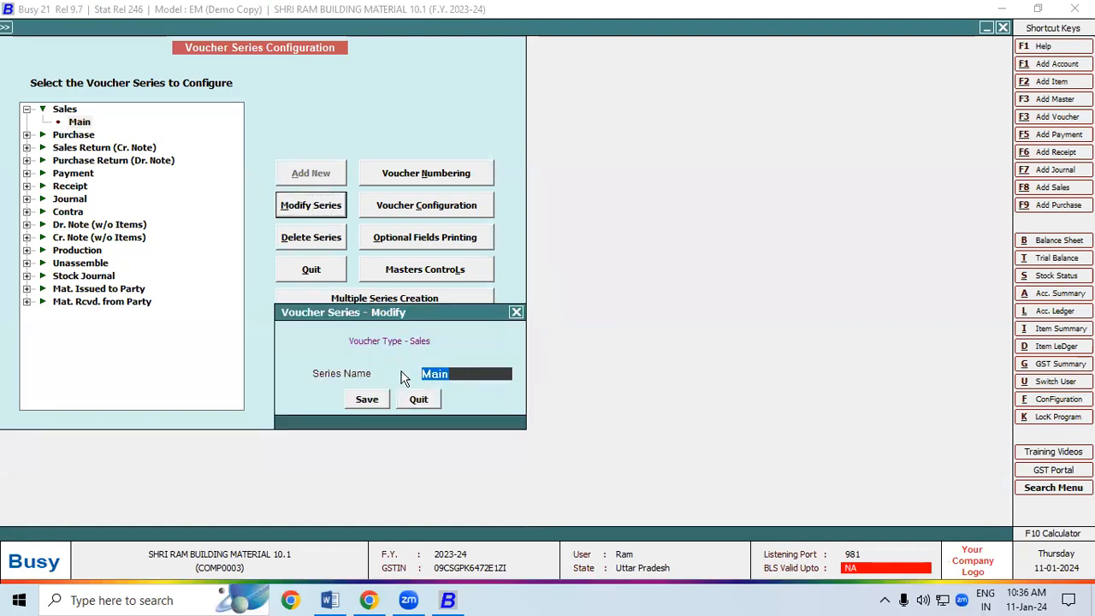
{"action": "type", "text": "B2B"}
{"action": "key", "text": "BackSpace"}
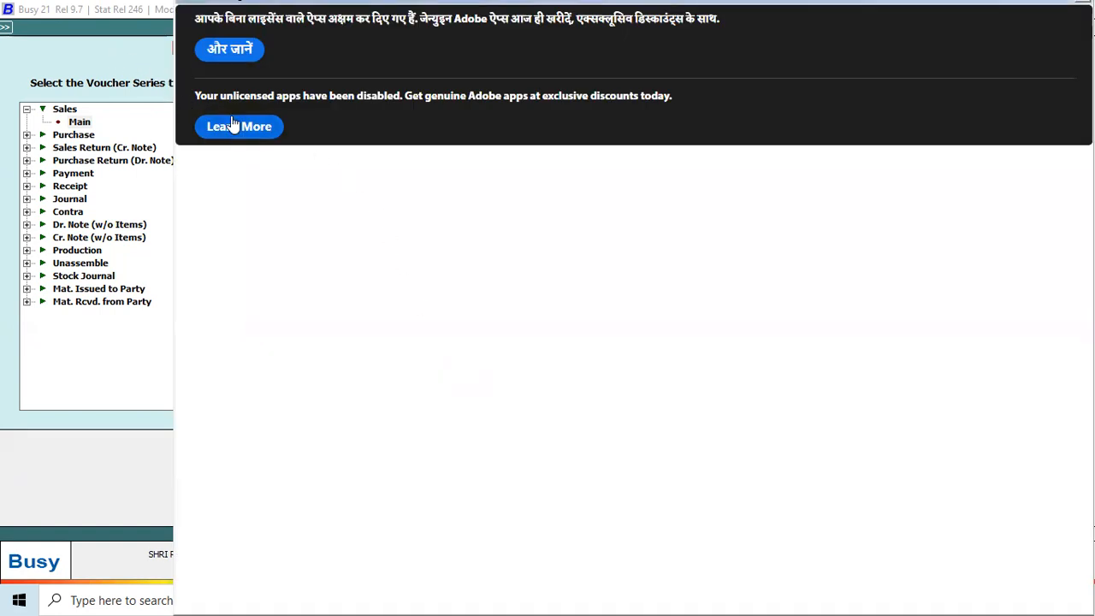
{"action": "left_click", "coordinate": [235, 126]}
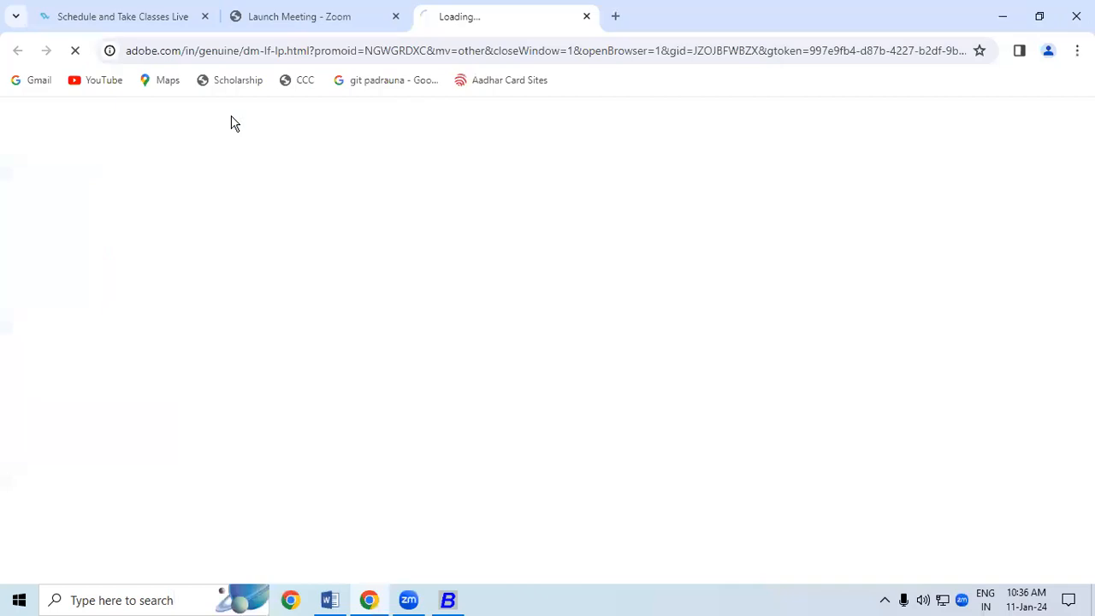
{"action": "left_click", "coordinate": [586, 17]}
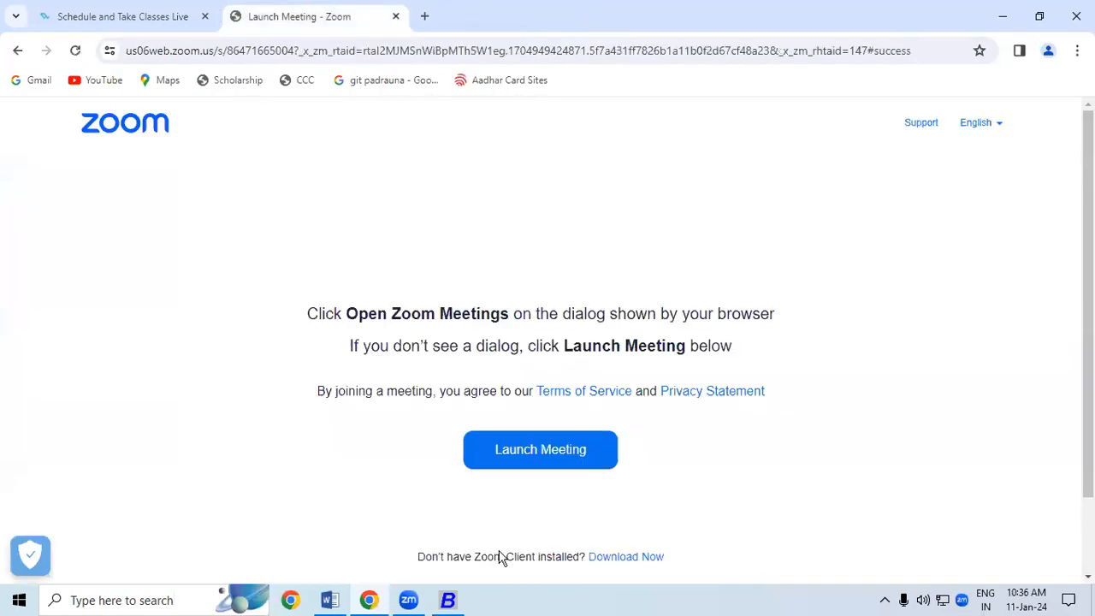
{"action": "left_click", "coordinate": [446, 601]}
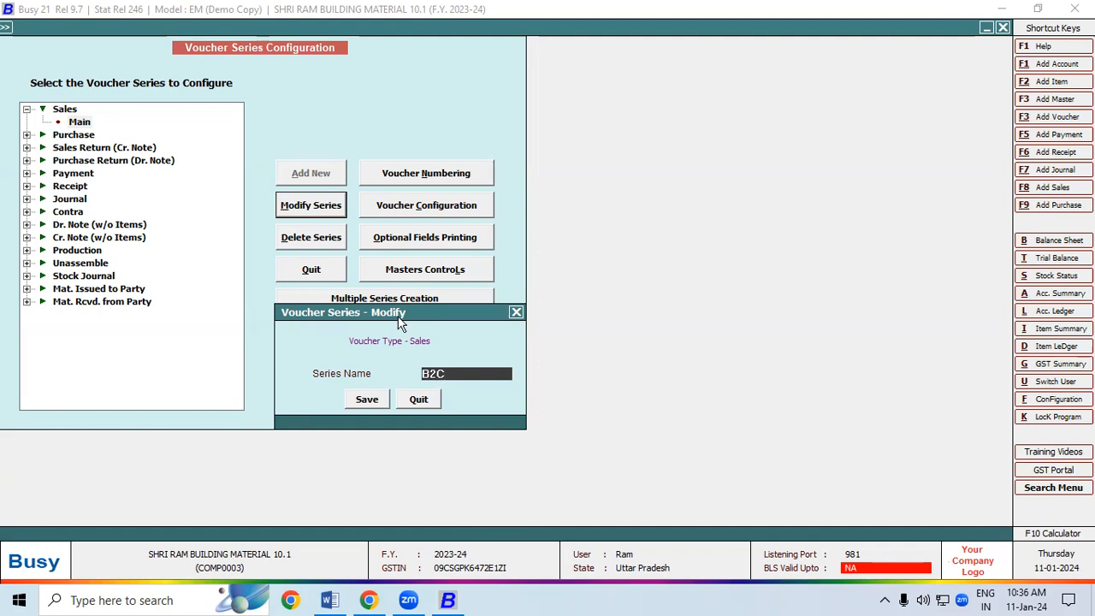
{"action": "left_click_drag", "start_coordinate": [399, 316], "coordinate": [359, 84]}
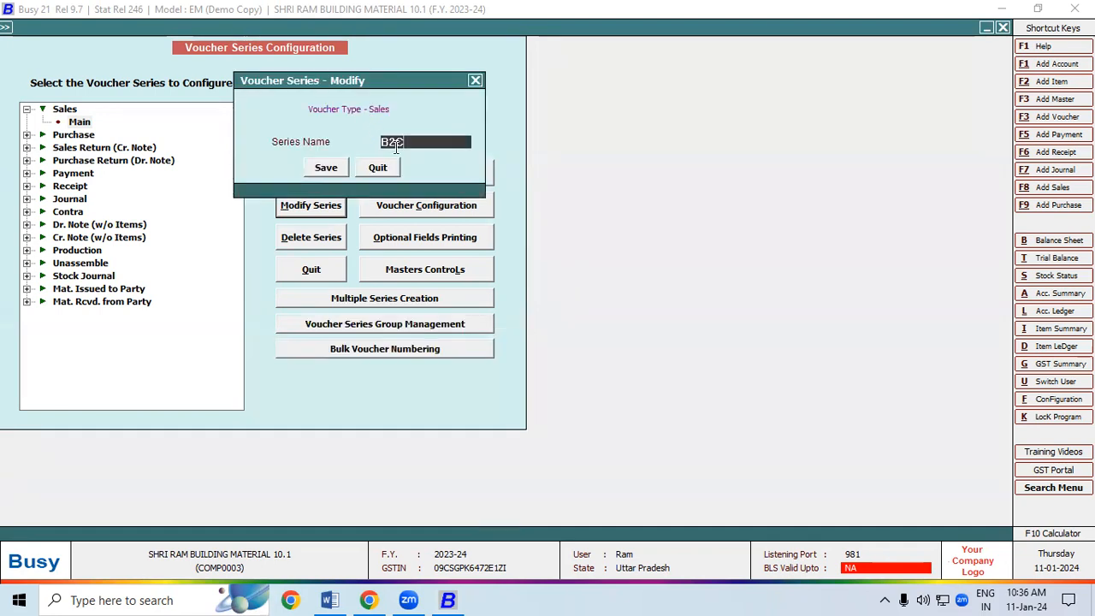
{"action": "left_click", "coordinate": [326, 167]}
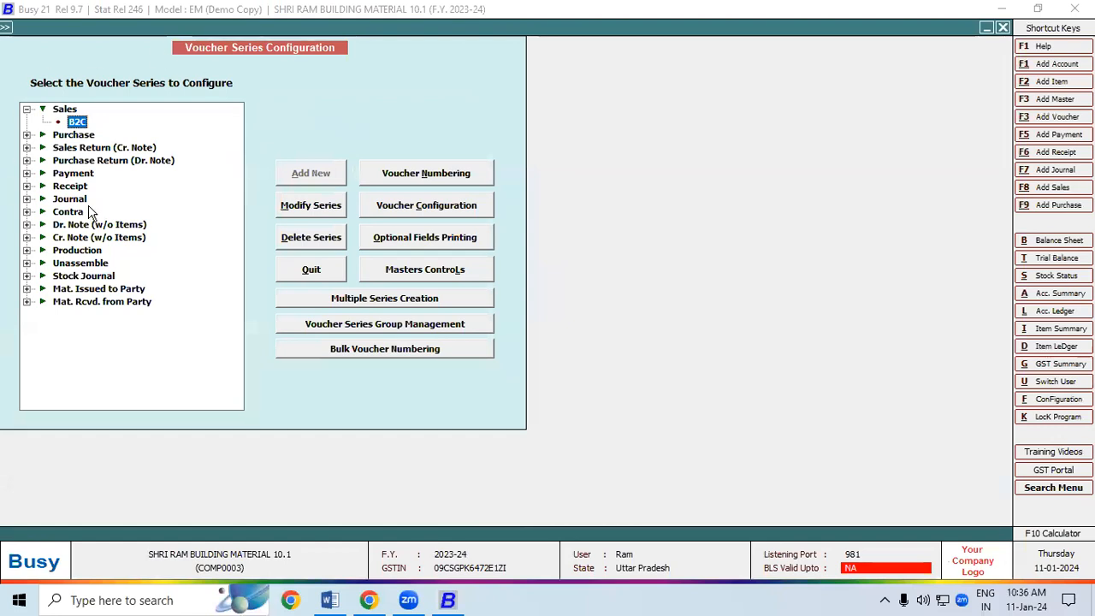
{"action": "left_click", "coordinate": [329, 603]}
{"action": "left_click", "coordinate": [330, 603]}
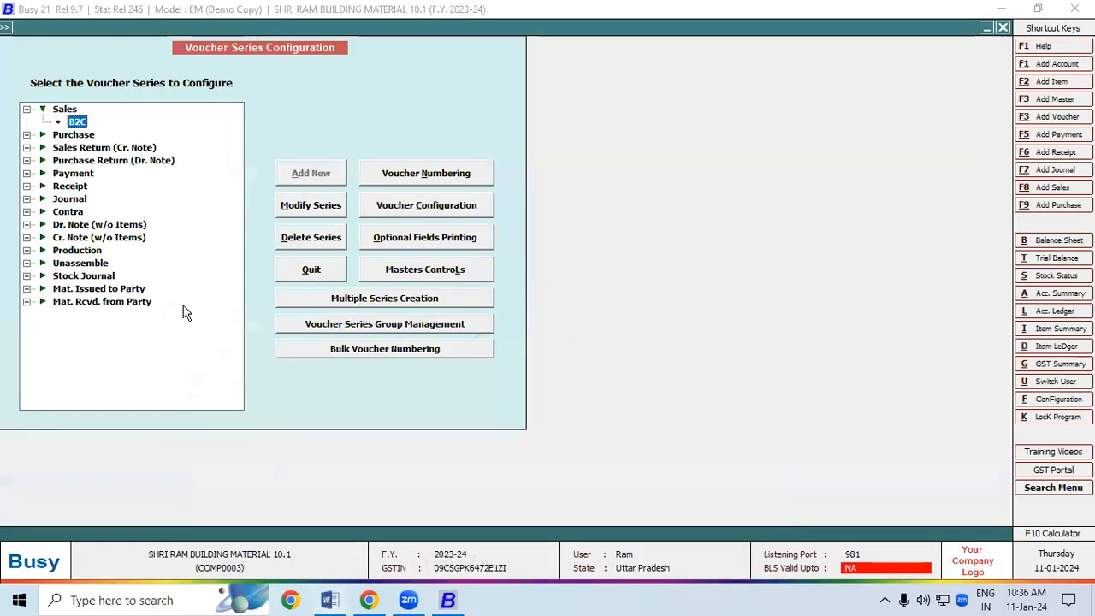
{"action": "left_click", "coordinate": [67, 110]}
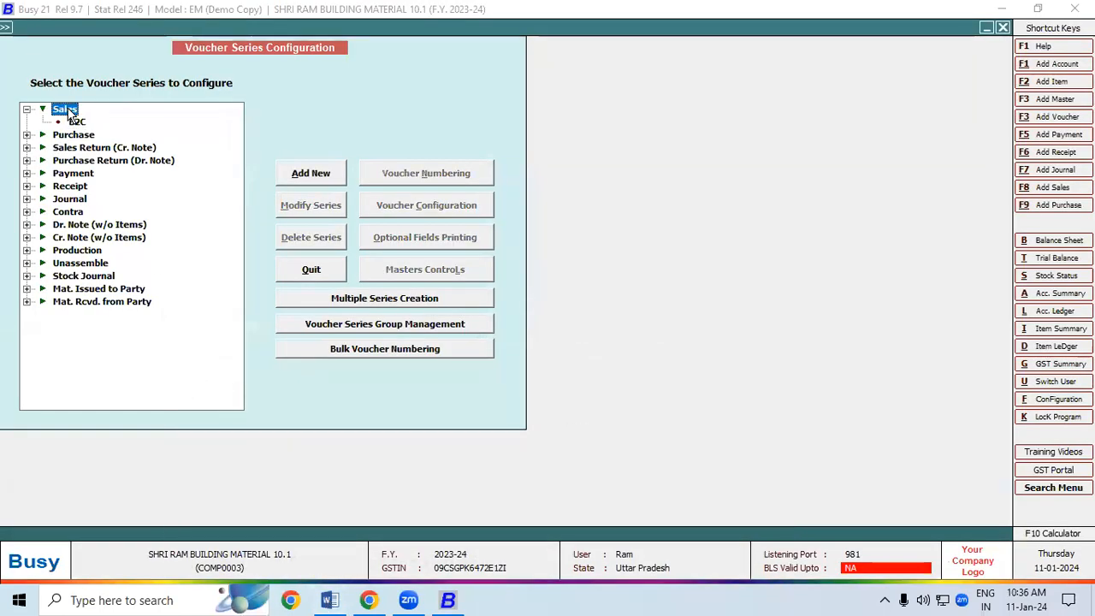
Add and save a new Sales series named B2B beside the B2C series
{"action": "left_click", "coordinate": [311, 174]}
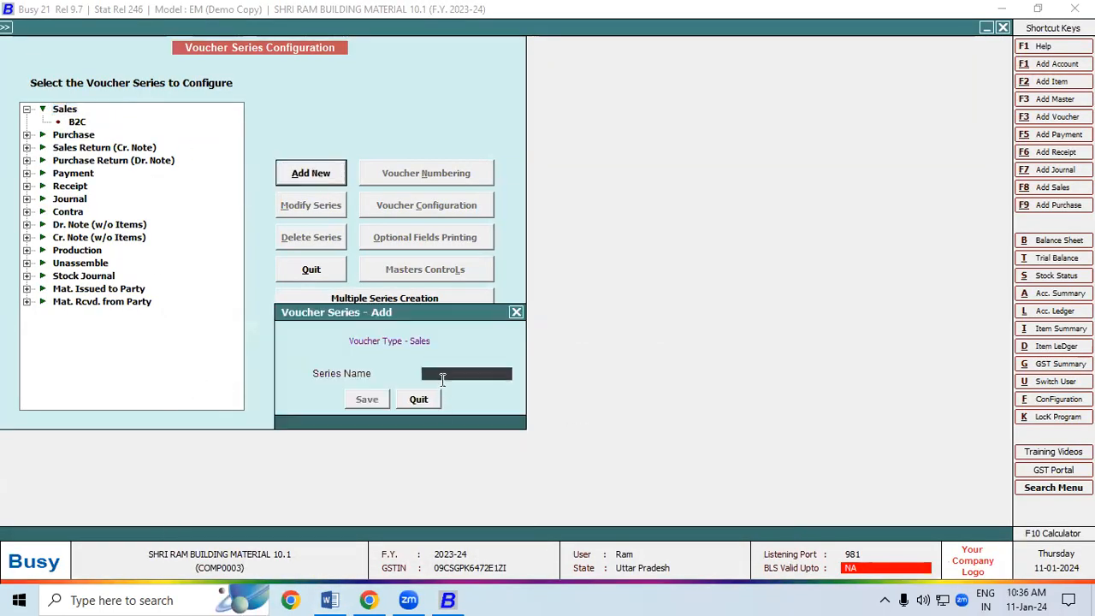
{"action": "type", "text": "B2B"}
{"action": "left_click", "coordinate": [366, 400]}
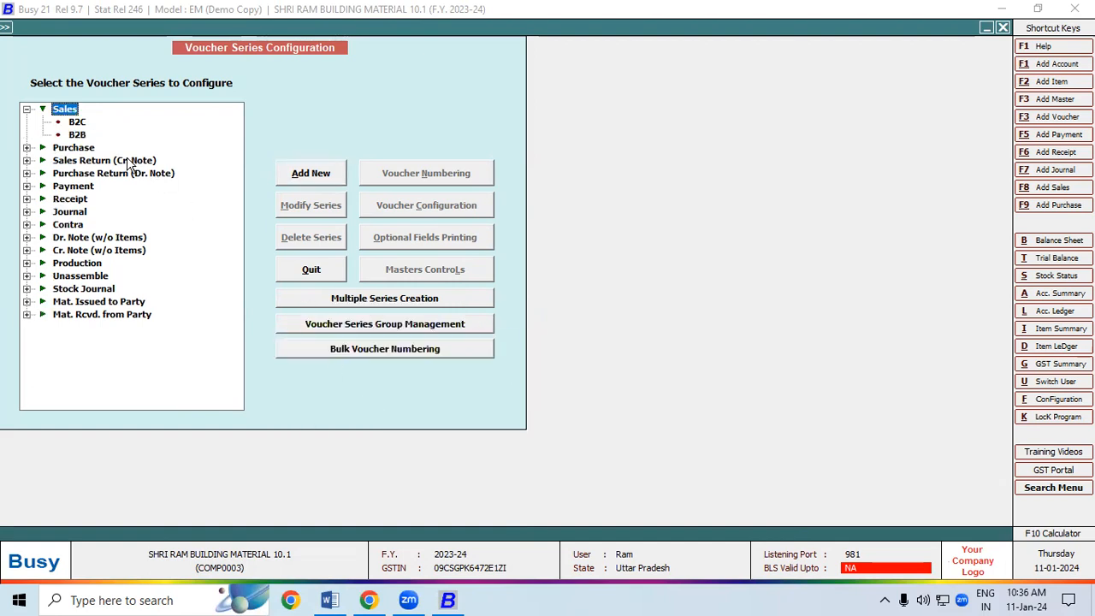
{"action": "left_click", "coordinate": [79, 122]}
{"action": "left_click", "coordinate": [81, 135]}
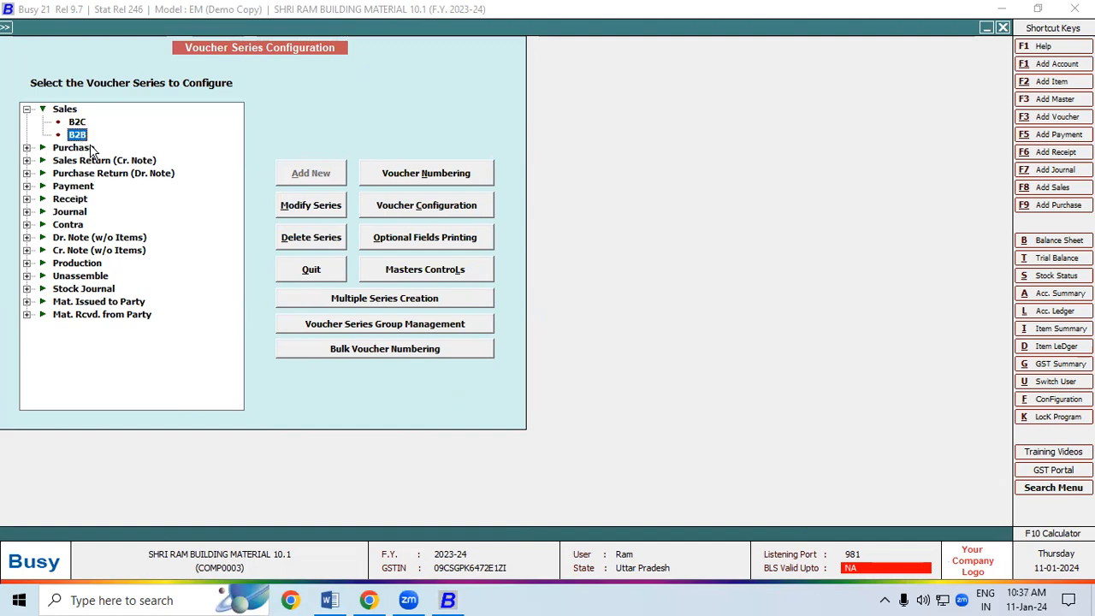
{"action": "left_click", "coordinate": [77, 122]}
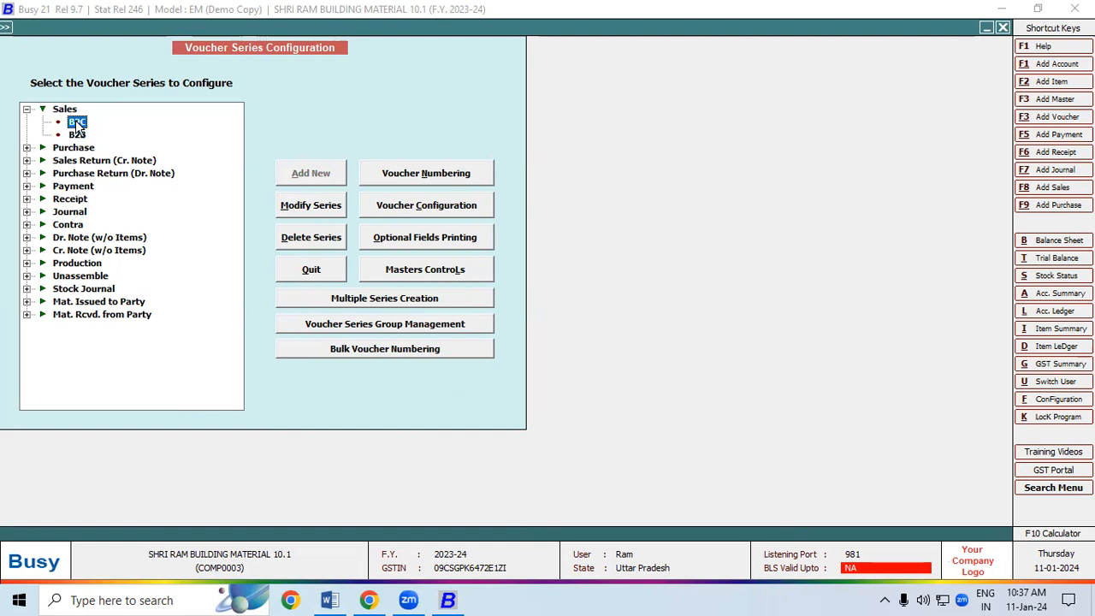
Give B2C automatic yearly numbering, prefix B2C/, year as suffix, and renumber existing vouchers
{"action": "left_click", "coordinate": [443, 173]}
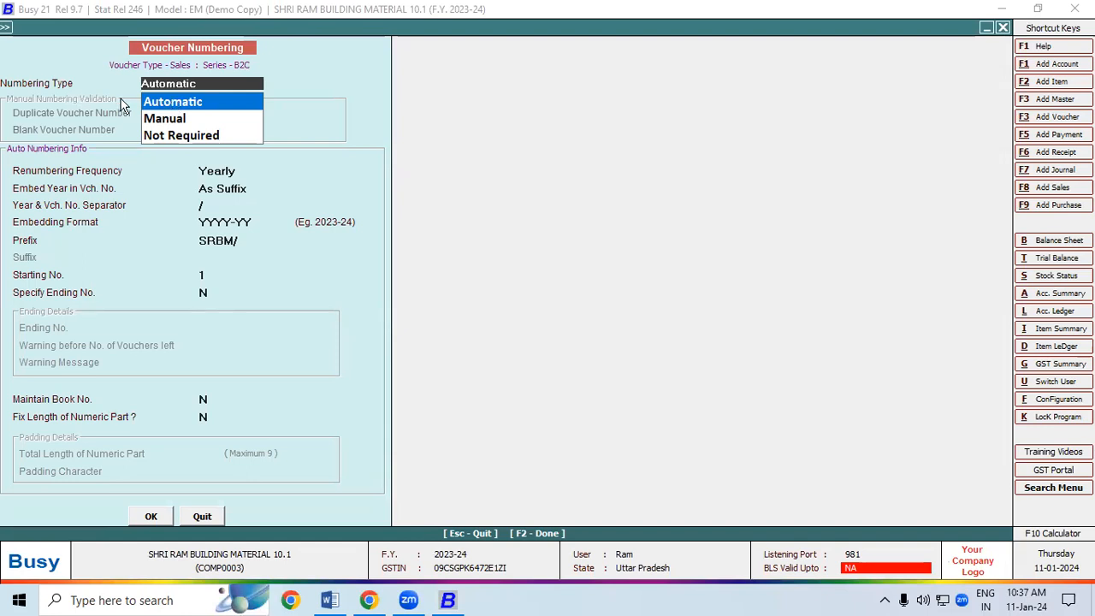
{"action": "left_click", "coordinate": [183, 106]}
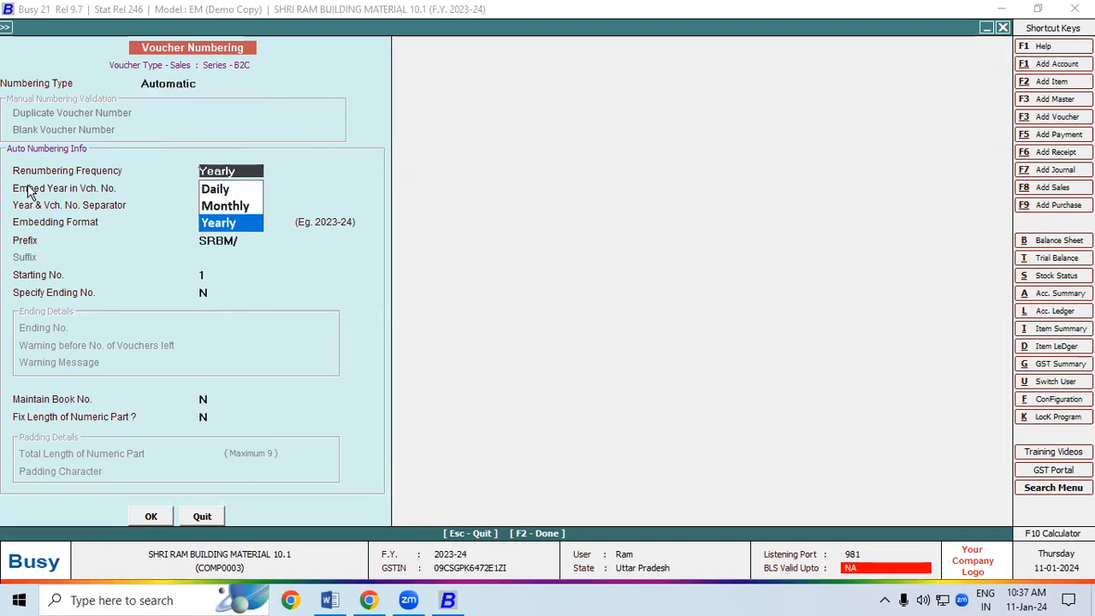
{"action": "left_click", "coordinate": [217, 225]}
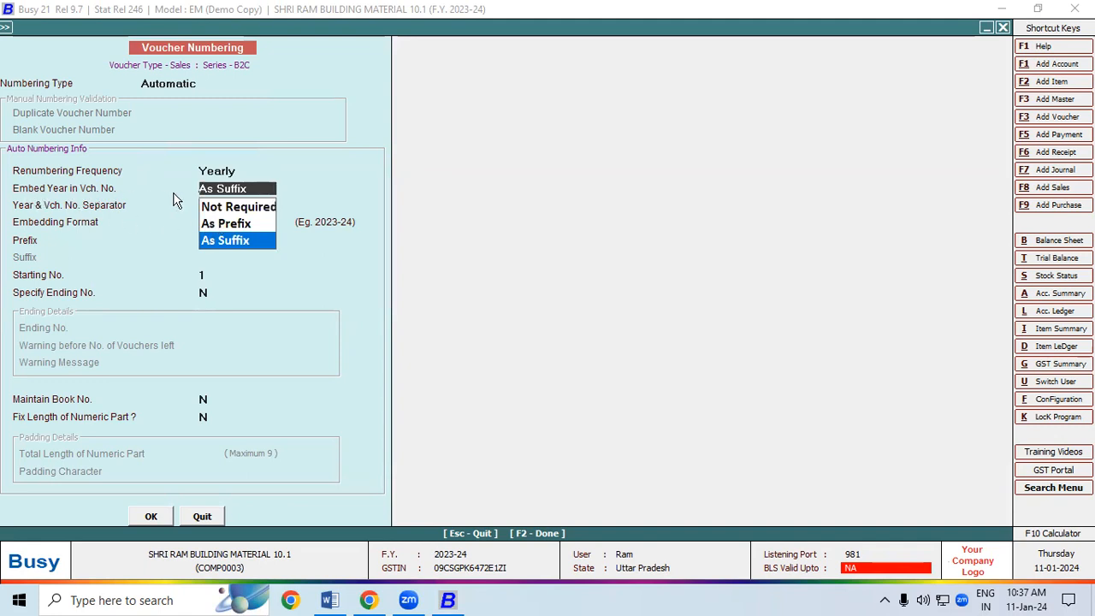
{"action": "left_click", "coordinate": [223, 241]}
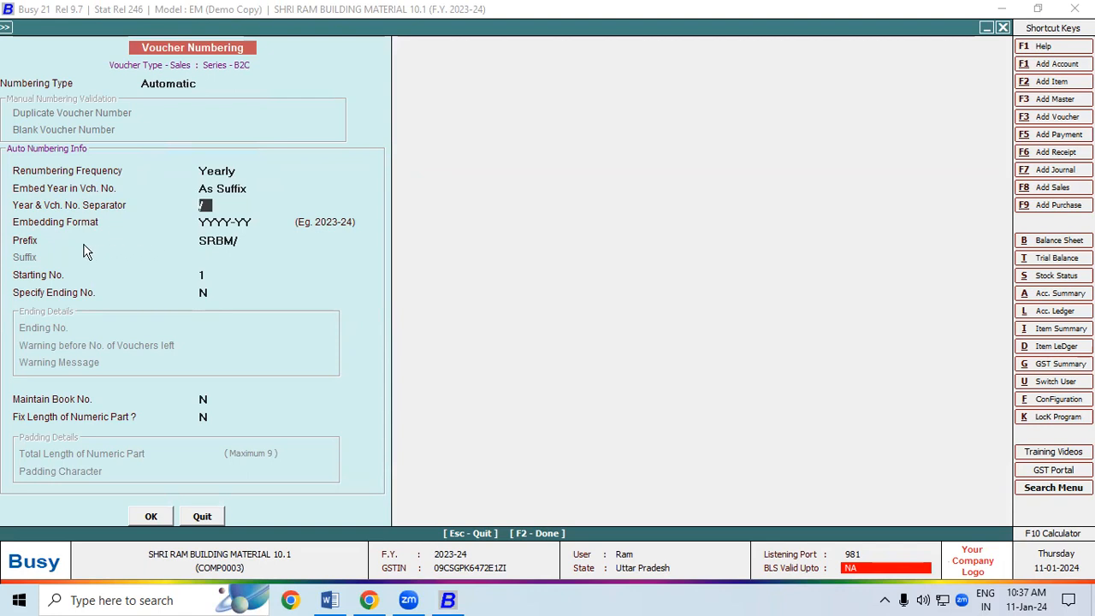
{"action": "left_click", "coordinate": [201, 240]}
{"action": "left_click_drag", "start_coordinate": [239, 241], "coordinate": [179, 243]}
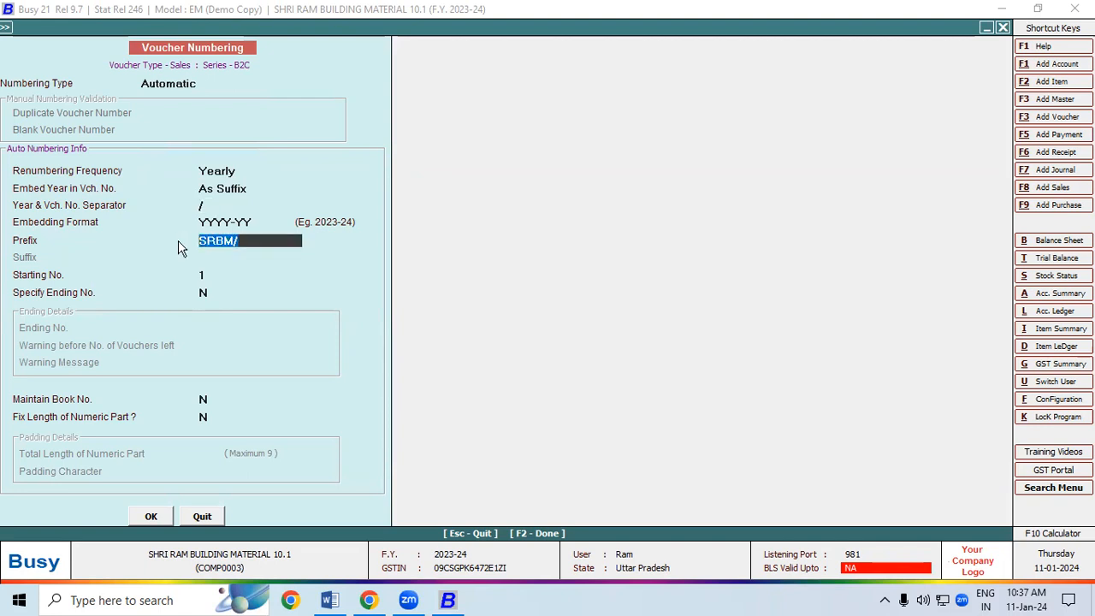
{"action": "type", "text": "B2C/"}
{"action": "left_click", "coordinate": [151, 518]}
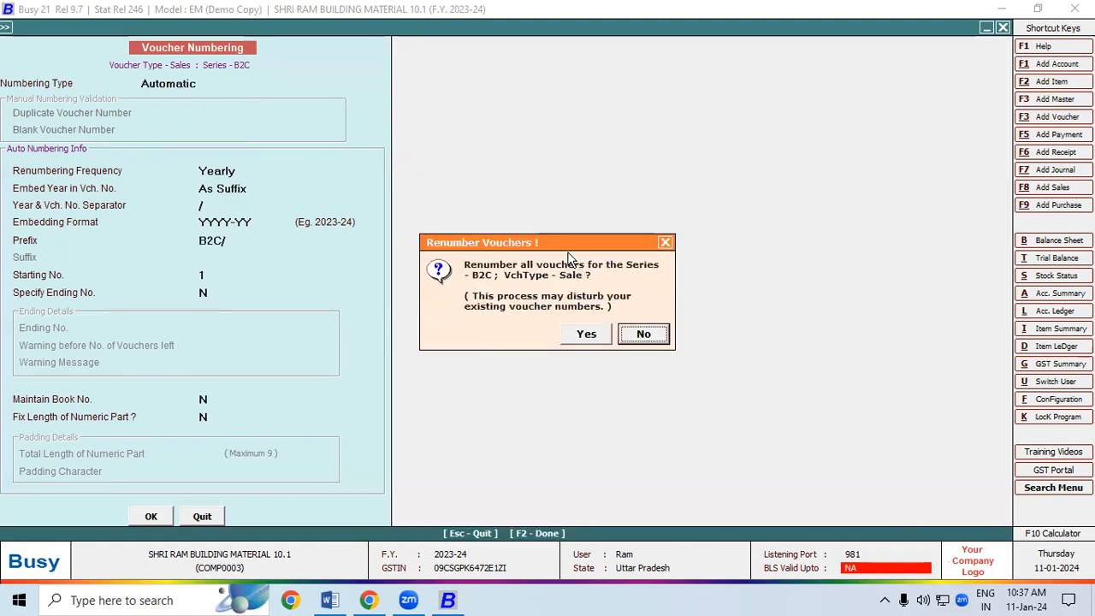
{"action": "left_click_drag", "start_coordinate": [554, 248], "coordinate": [485, 152]}
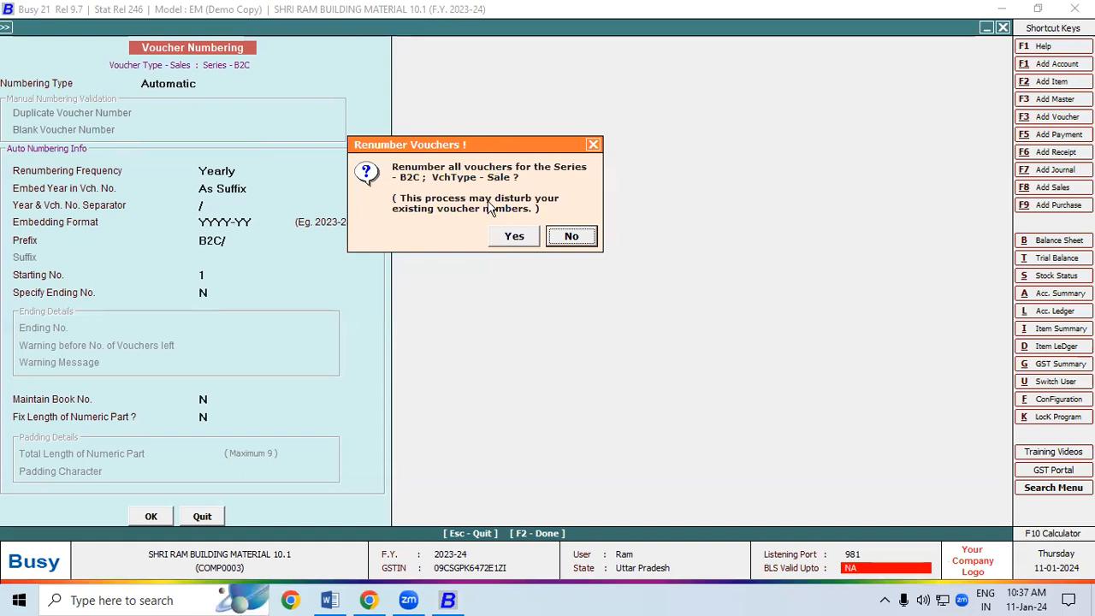
{"action": "left_click", "coordinate": [504, 236]}
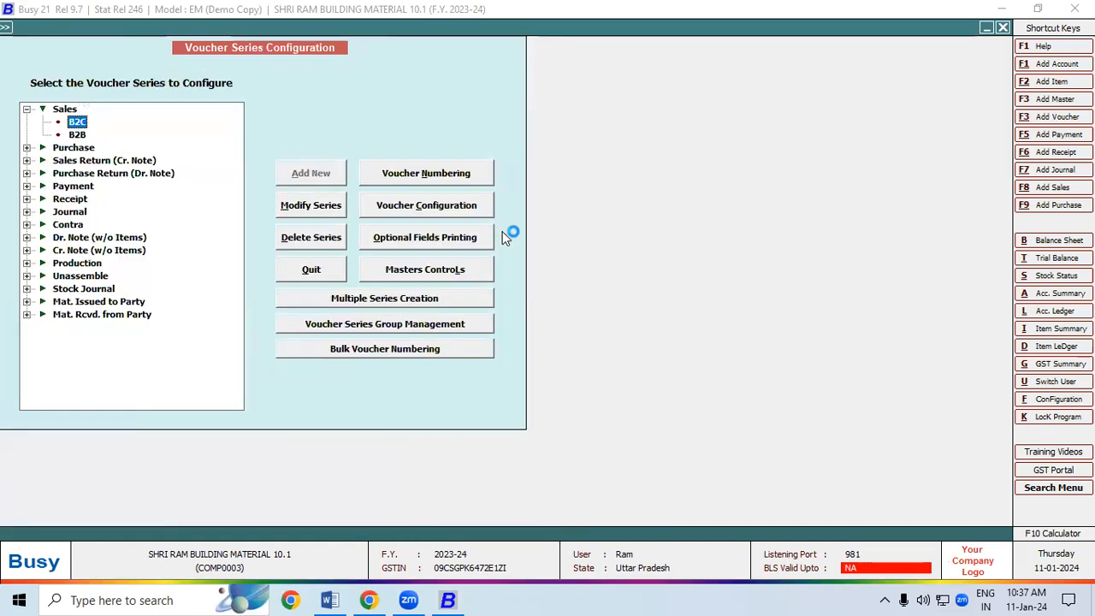
Leave the configuration screens and abandon the unsaved sales voucher
{"action": "key", "text": "Escape"}
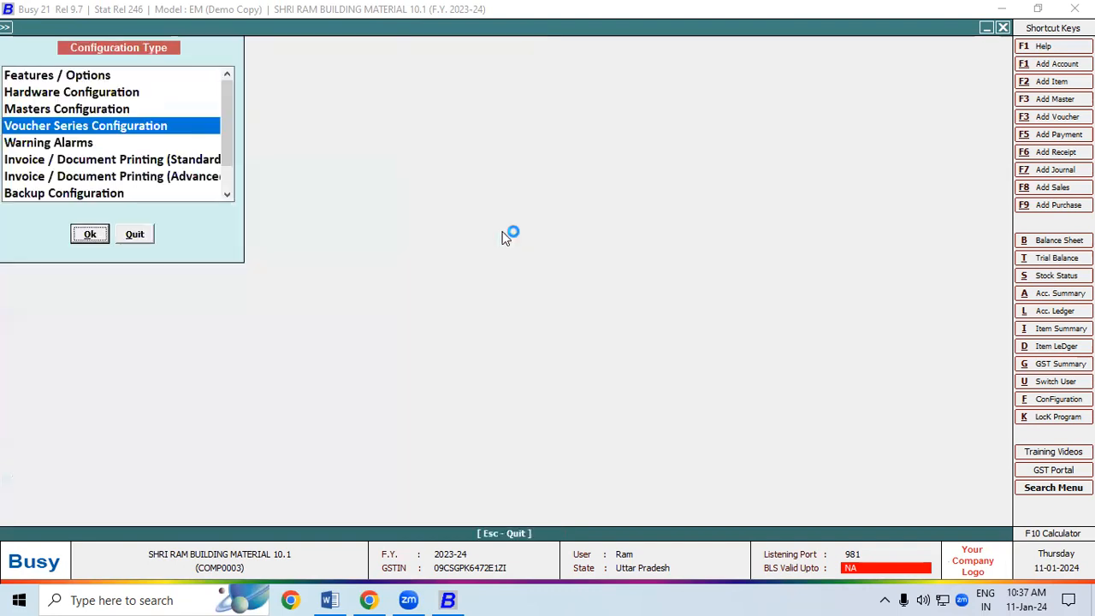
{"action": "key", "text": "F8"}
{"action": "key", "text": "Escape"}
{"action": "key", "text": "Return"}
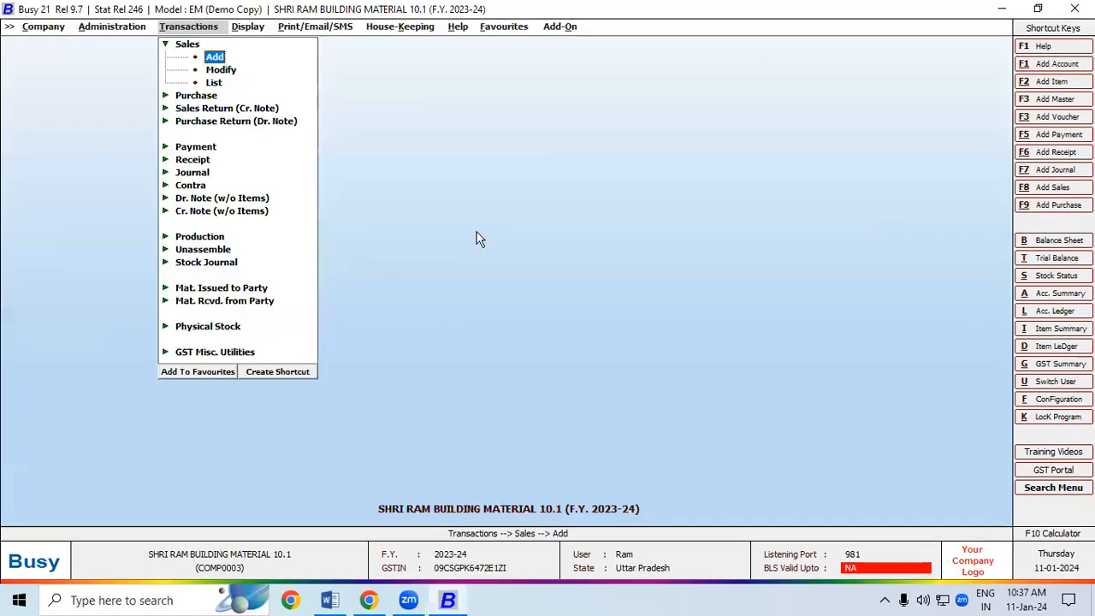
List B2C sales vouchers on screen to confirm numbers B2C/1/2023-24 through B2C/5/2023-24
{"action": "left_click", "coordinate": [214, 85]}
{"action": "left_click", "coordinate": [441, 327]}
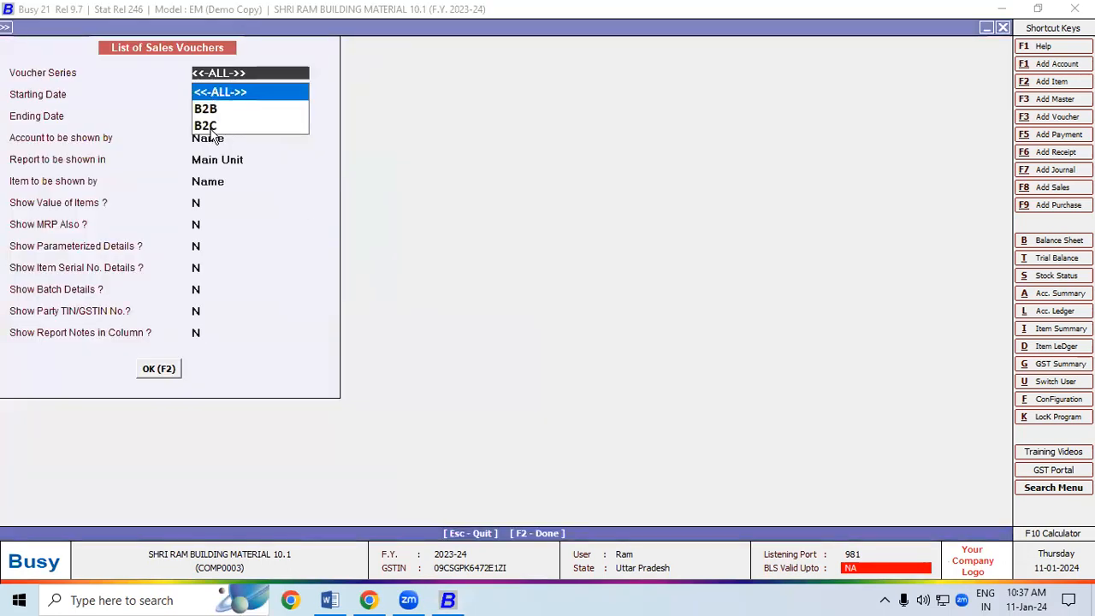
{"action": "left_click", "coordinate": [211, 126]}
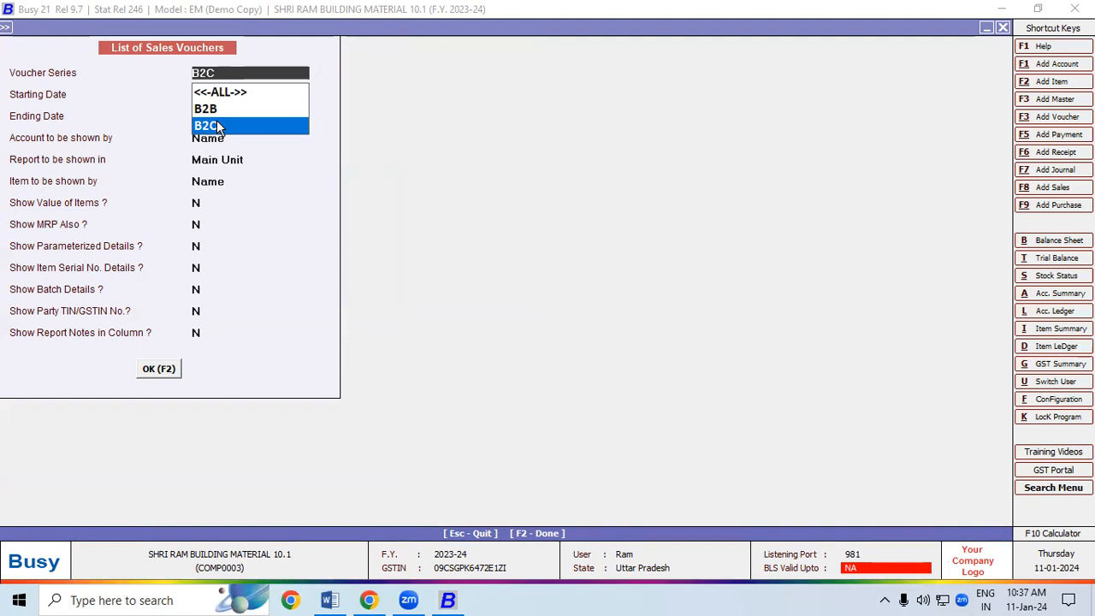
{"action": "left_click", "coordinate": [218, 126]}
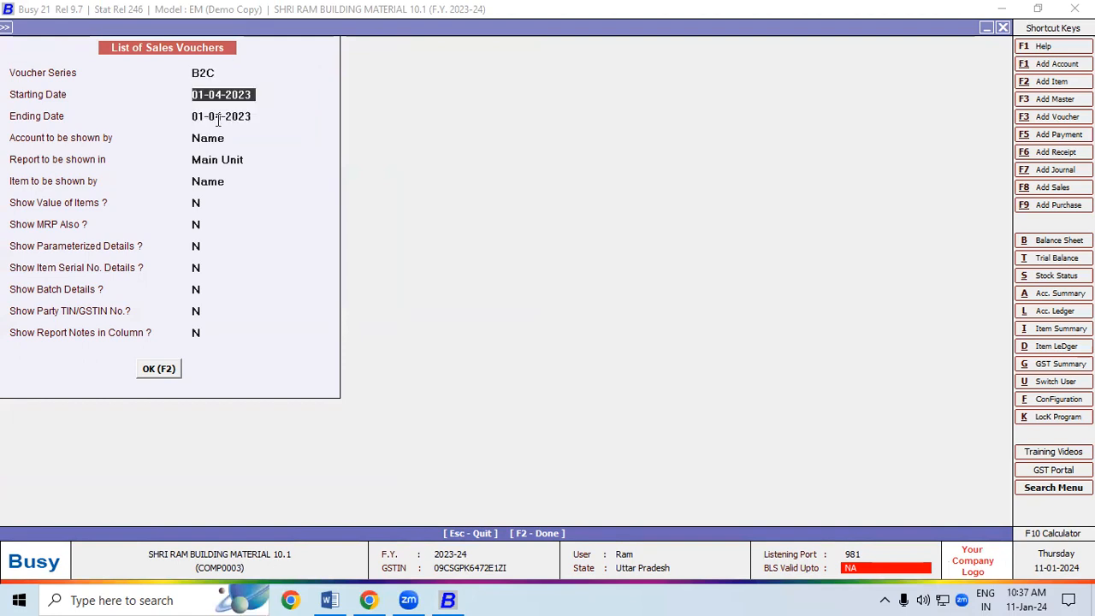
{"action": "left_click", "coordinate": [165, 372]}
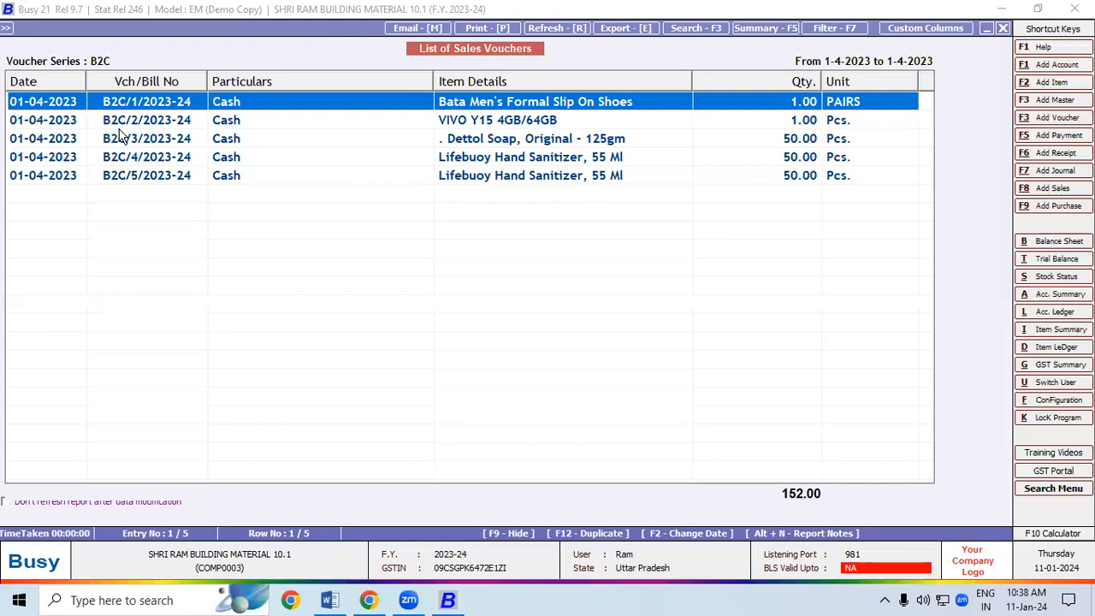
{"action": "key", "text": "Escape"}
{"action": "key", "text": "Escape"}
{"action": "key", "text": "Escape"}
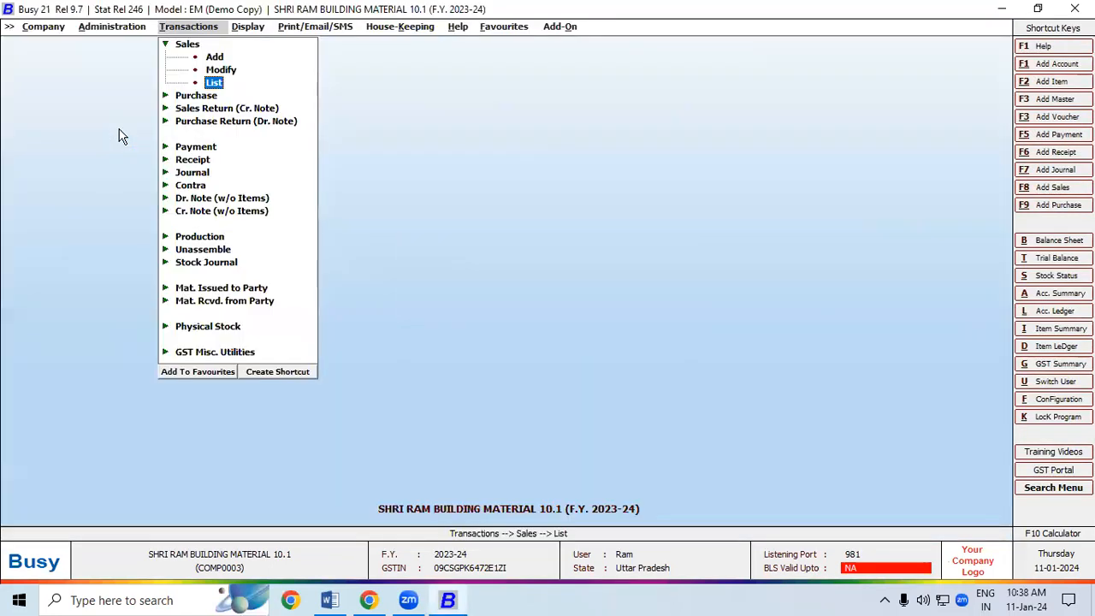
{"action": "key", "text": "Escape"}
Open Voucher Numbering for the B2B sales series in Voucher Series Configuration
{"action": "left_click", "coordinate": [123, 30]}
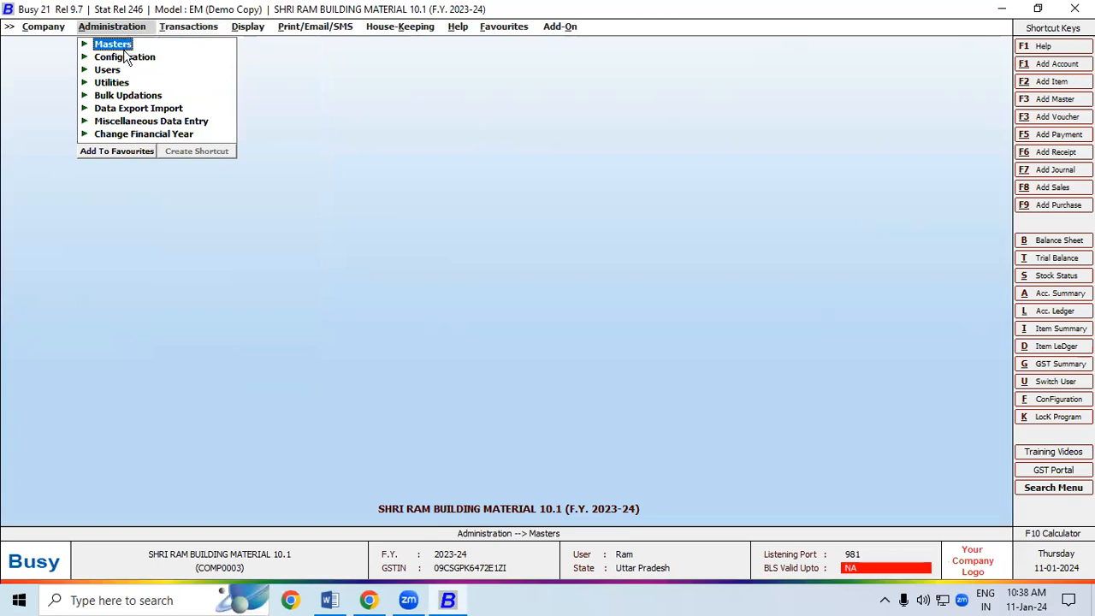
{"action": "left_click", "coordinate": [124, 57]}
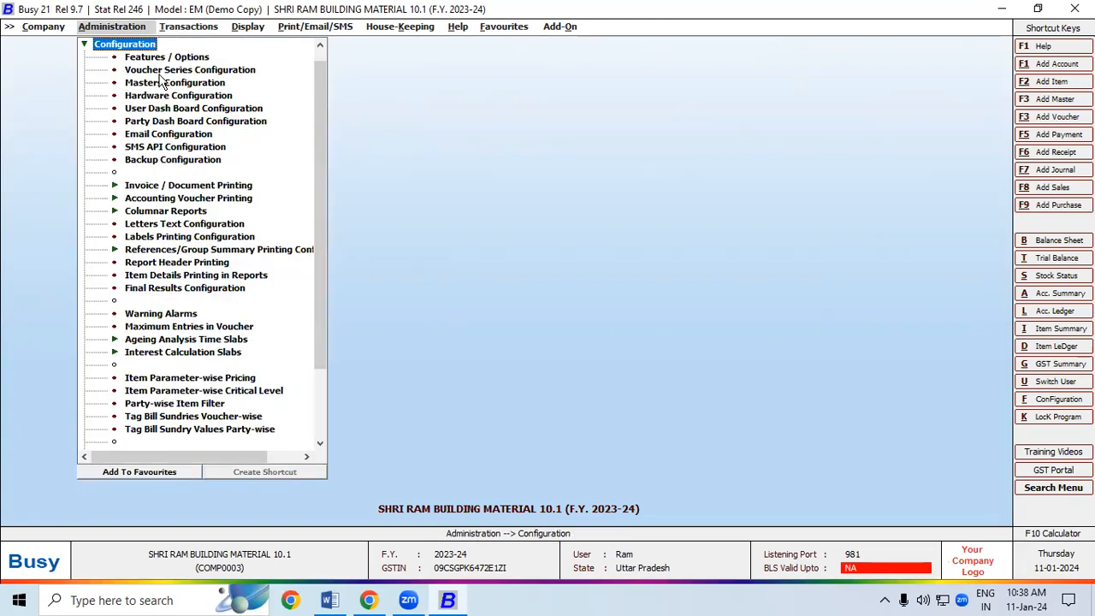
{"action": "left_click", "coordinate": [157, 75]}
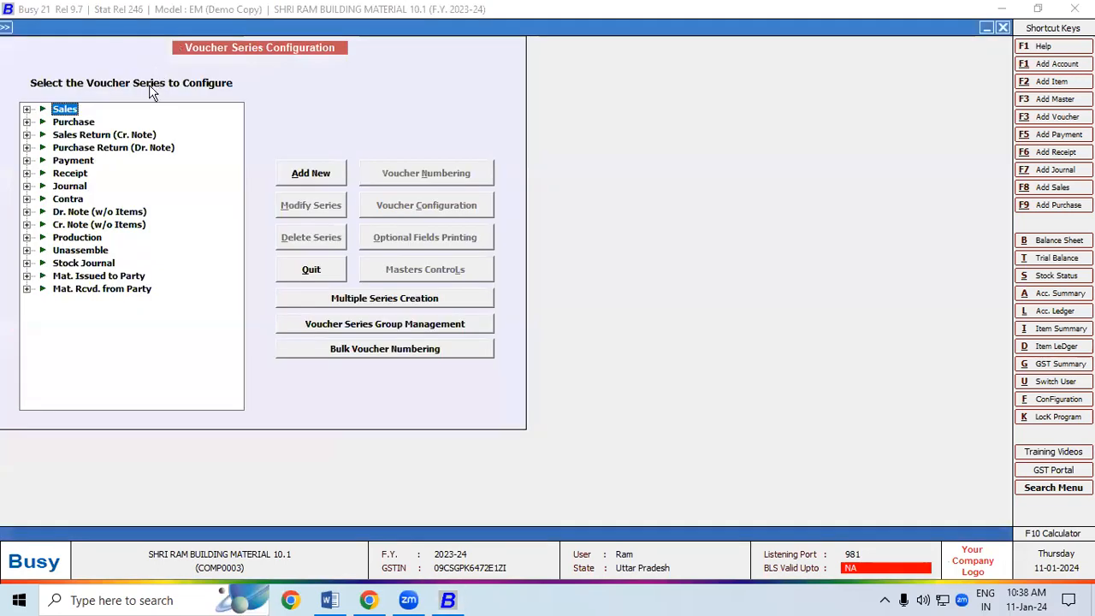
{"action": "left_click", "coordinate": [27, 108]}
{"action": "left_click", "coordinate": [77, 122]}
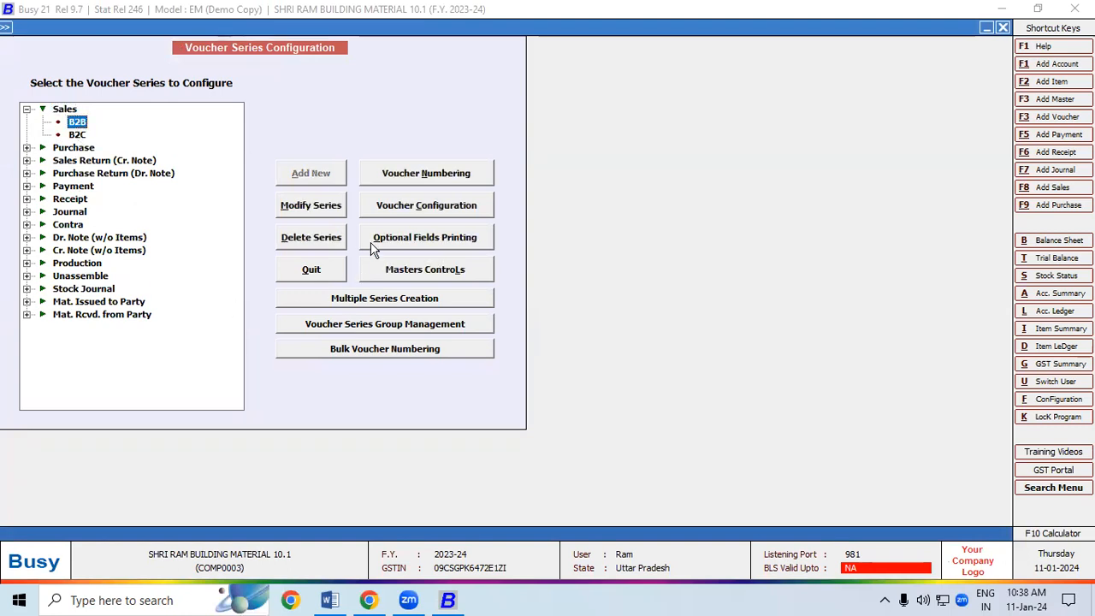
{"action": "left_click", "coordinate": [410, 175]}
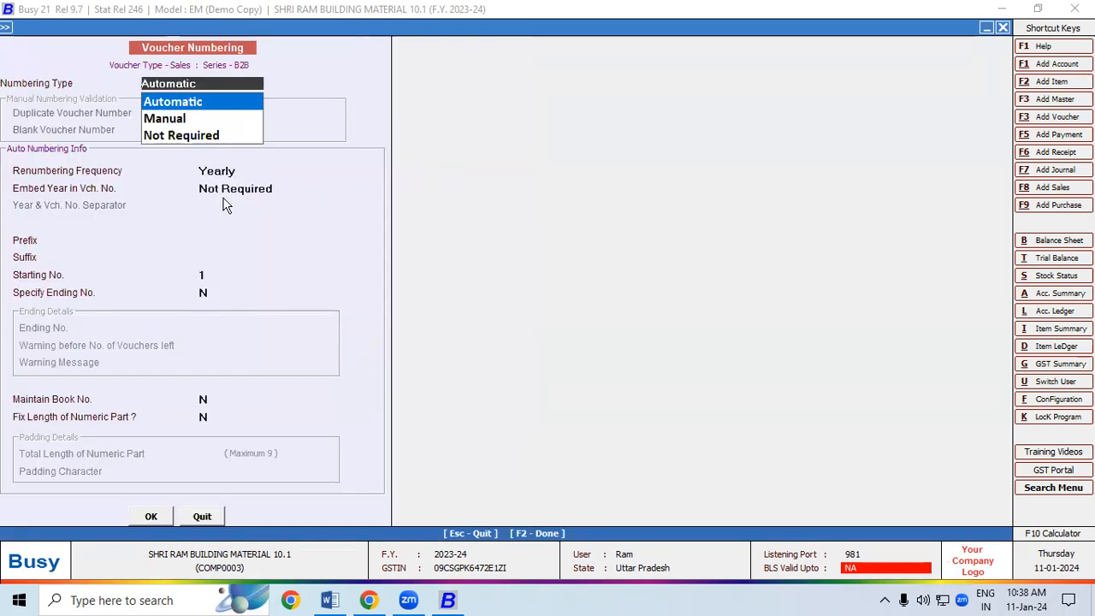
Set B2B numbering to automatic yearly with prefix B2B/ and suffix SRBM, renumbering existing vouchers
{"action": "key", "text": "Return"}
{"action": "key", "text": "Return"}
{"action": "key", "text": "Return"}
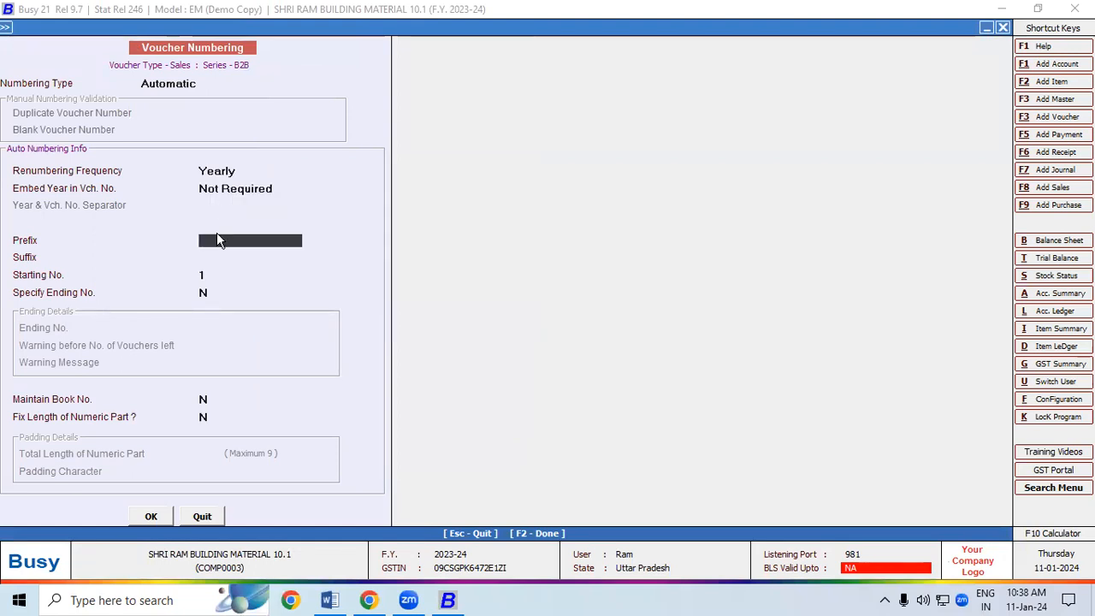
{"action": "type", "text": "B2B/"}
{"action": "key", "text": "Return"}
{"action": "type", "text": "S"}
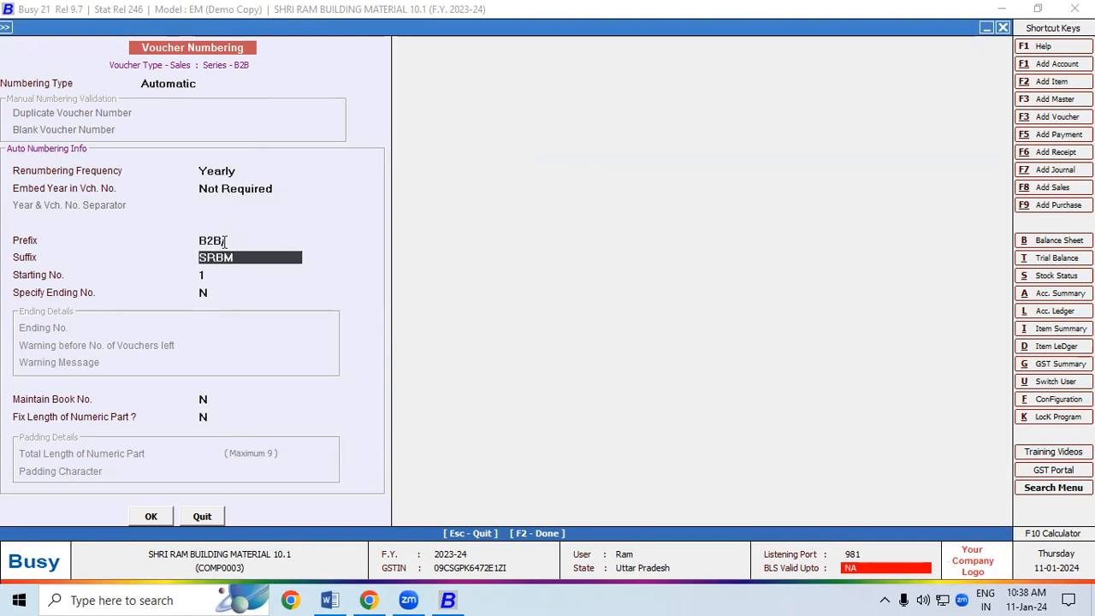
{"action": "key", "text": "Return"}
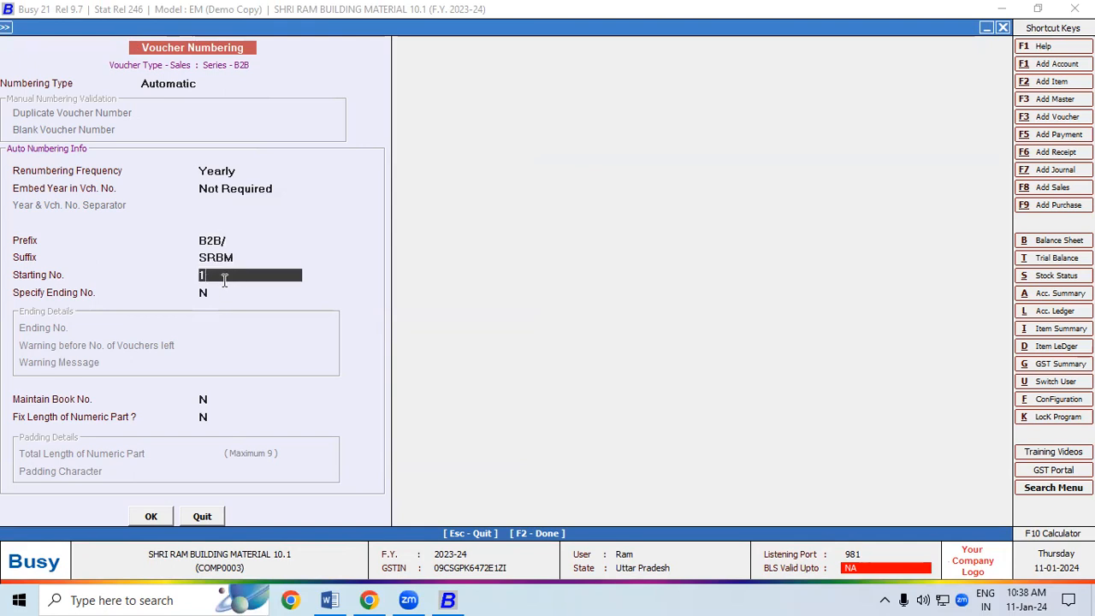
{"action": "left_click", "coordinate": [149, 518]}
{"action": "left_click", "coordinate": [566, 339]}
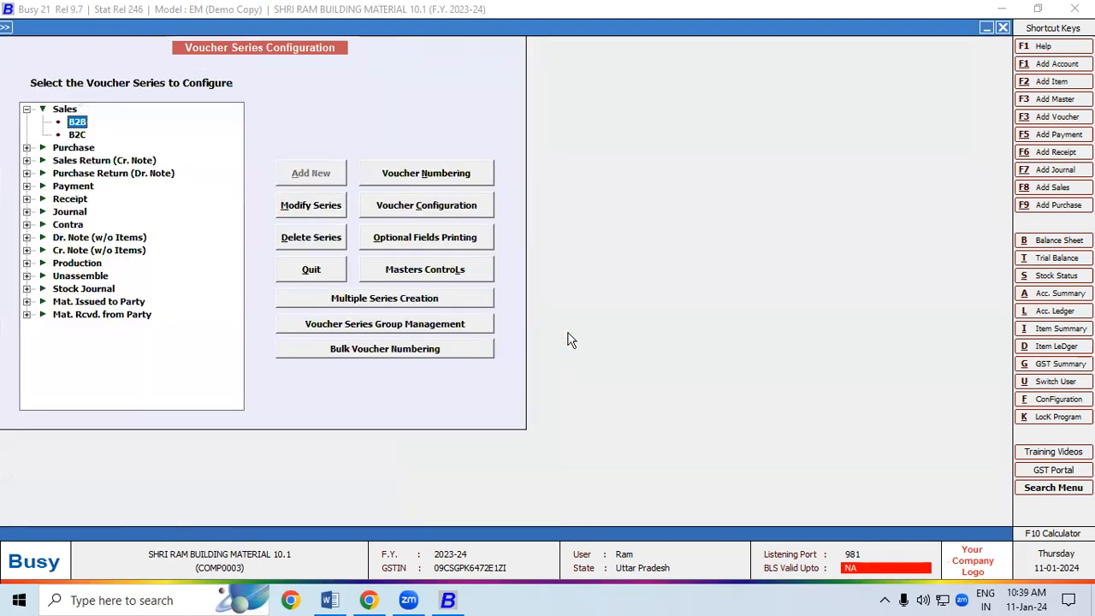
Confirm a new B2B sales voucher is numbered B2B/1SRBM, then exit Voucher Series Configuration
{"action": "left_click", "coordinate": [1070, 187]}
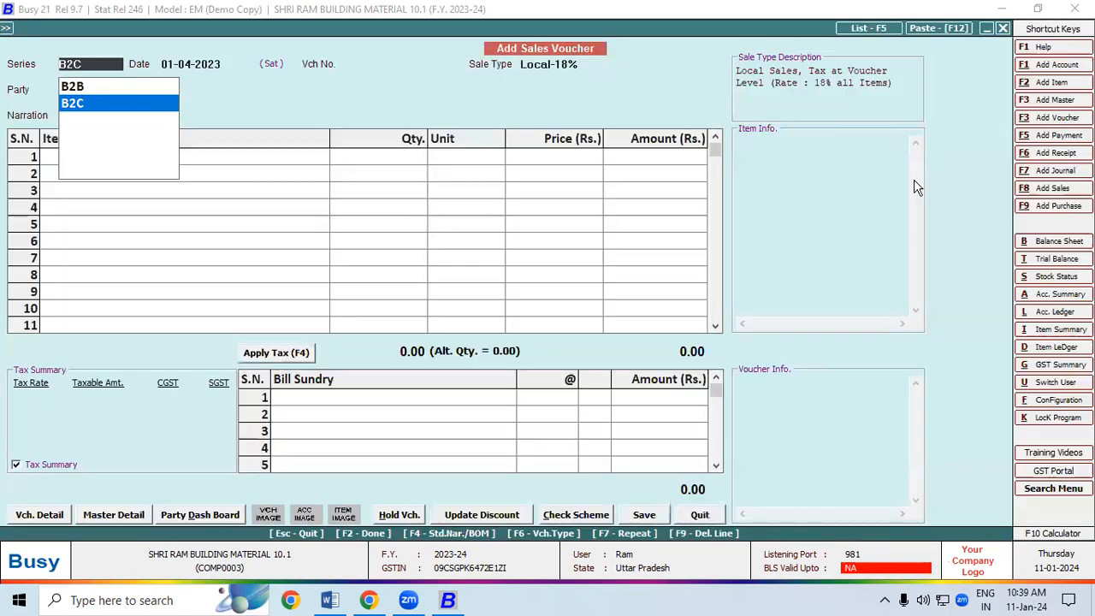
{"action": "left_click", "coordinate": [120, 86]}
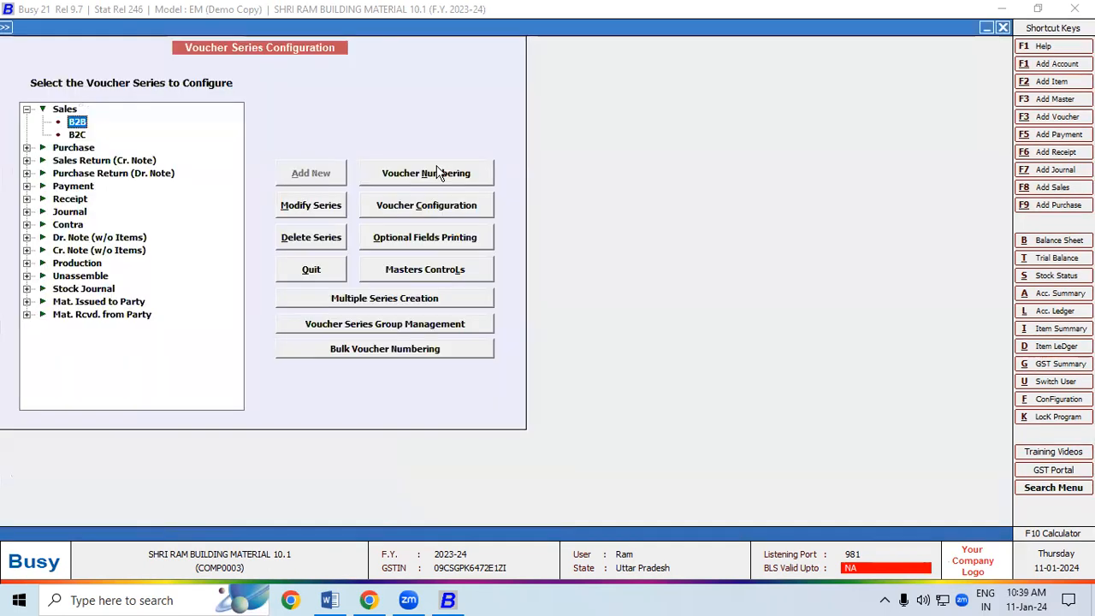
{"action": "key", "text": "Escape"}
Review the Bill To & Ship to section in the Word notes, then bring up Chrome's Zoom page
{"action": "left_click", "coordinate": [332, 602]}
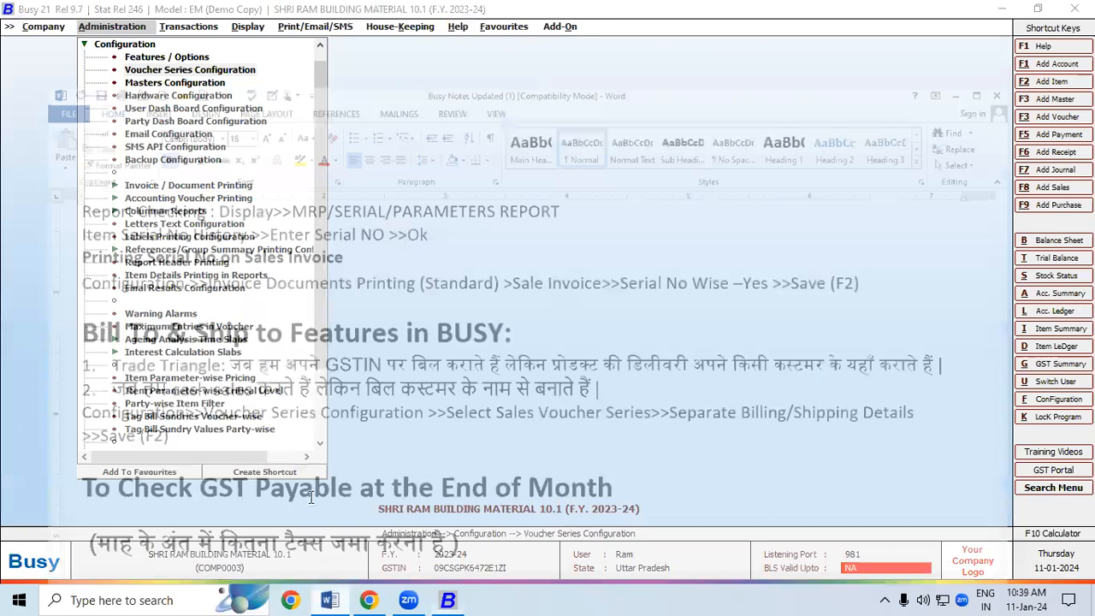
{"action": "left_click", "coordinate": [85, 279]}
{"action": "left_click_drag", "start_coordinate": [96, 305], "coordinate": [154, 412]}
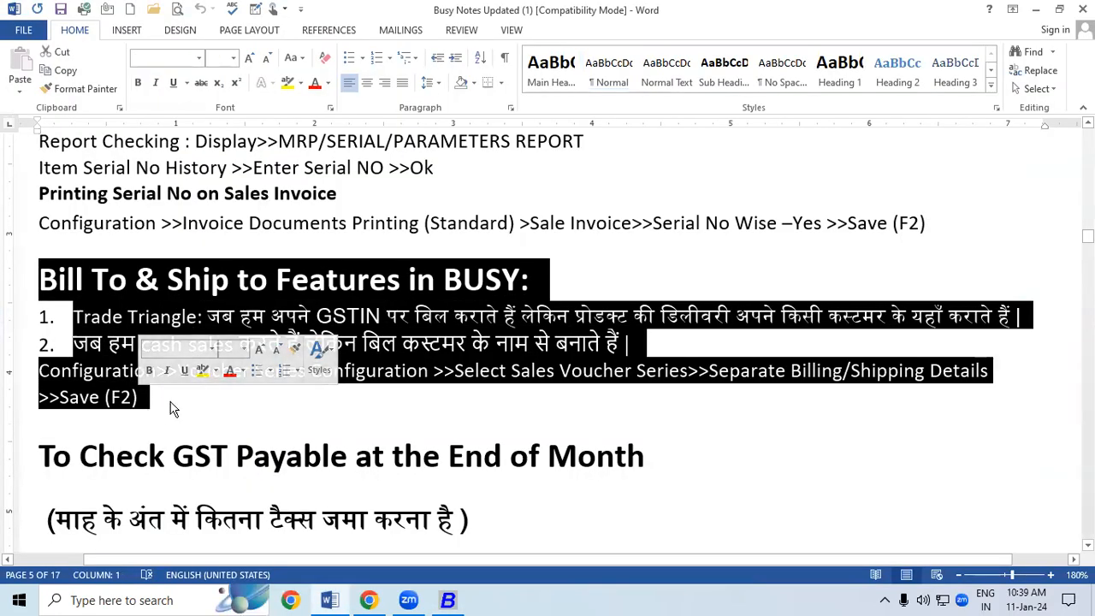
{"action": "left_click", "coordinate": [170, 408]}
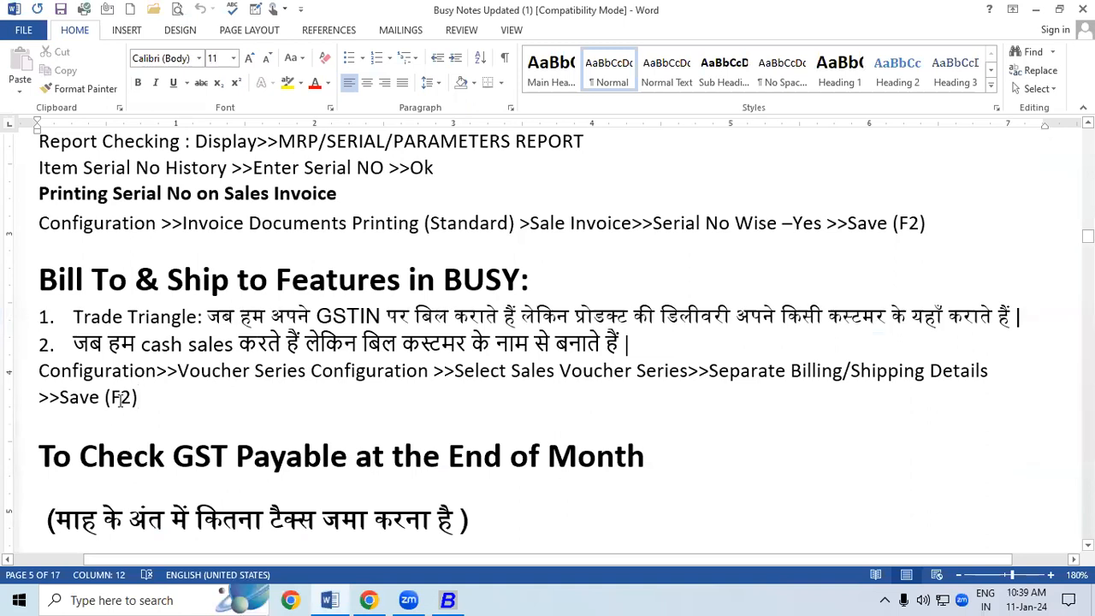
{"action": "left_click", "coordinate": [372, 601]}
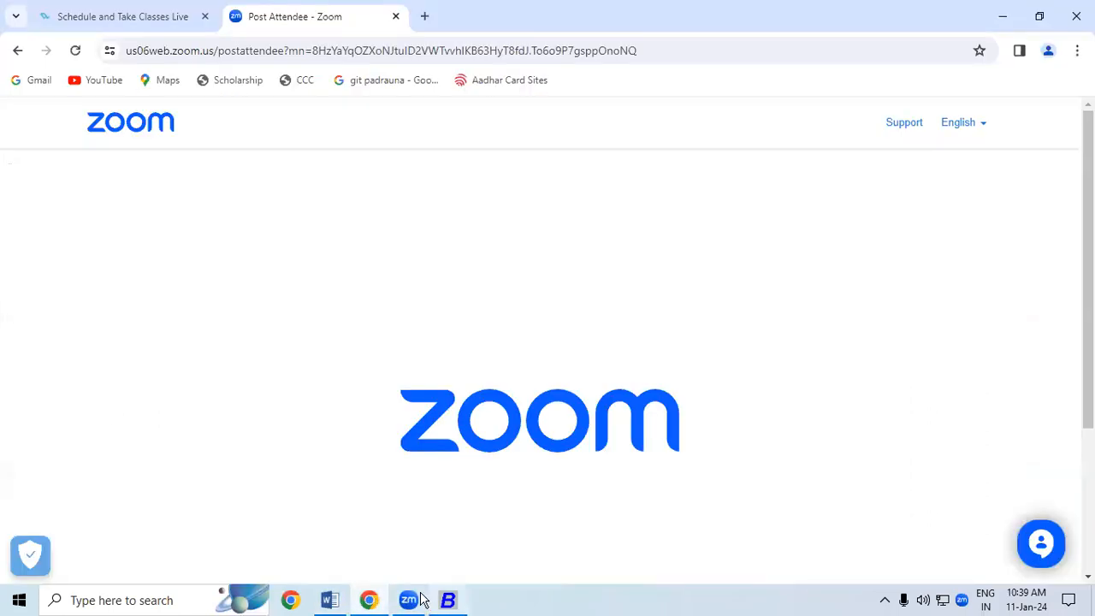
Open the BUSY PRACTICE SET 1 Purchase Sales PDF from \\192.168.1.244 › Desktop › Notes 2023
{"action": "key", "text": "super+r"}
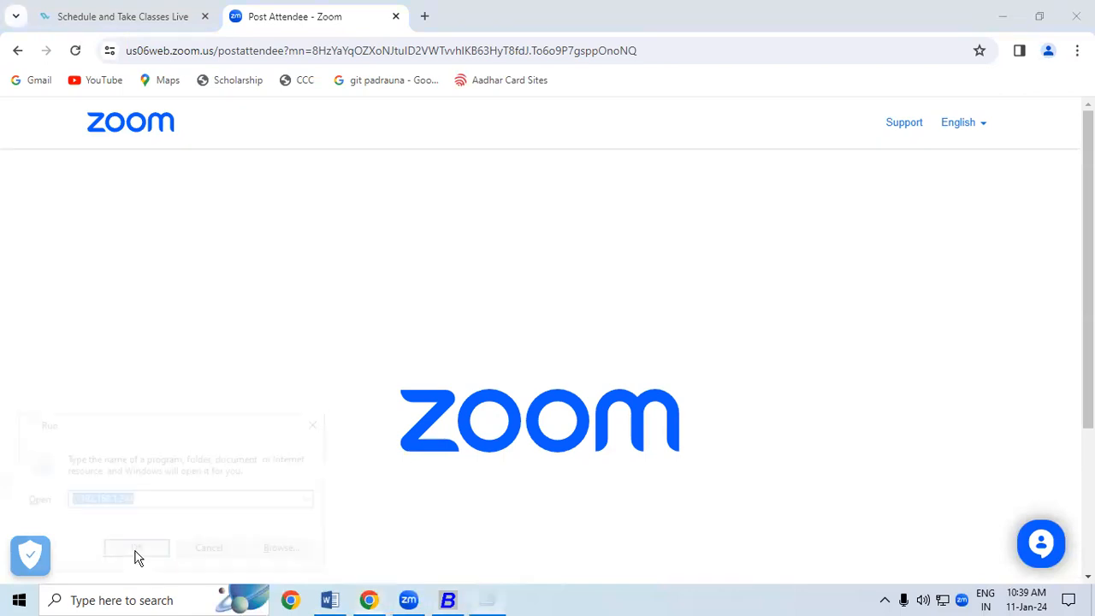
{"action": "left_click", "coordinate": [128, 552]}
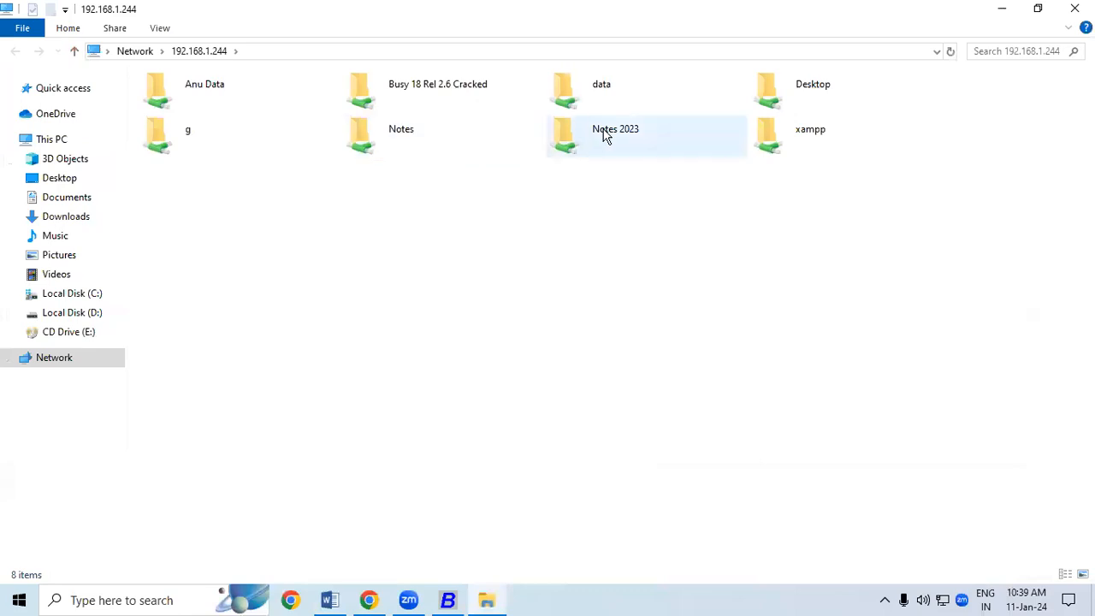
{"action": "double_click", "coordinate": [815, 91]}
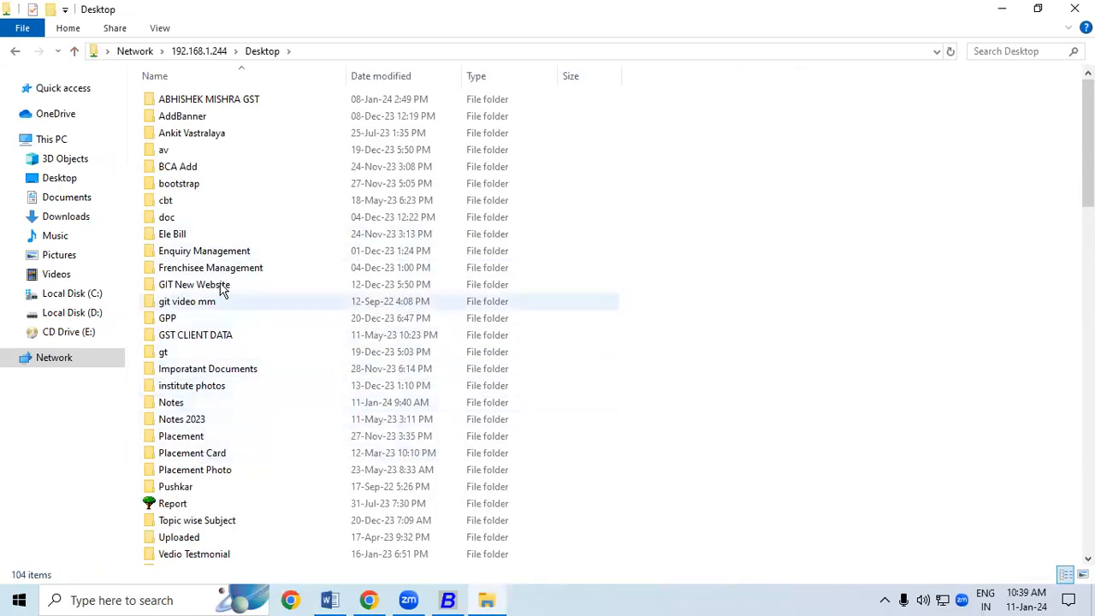
{"action": "double_click", "coordinate": [210, 421]}
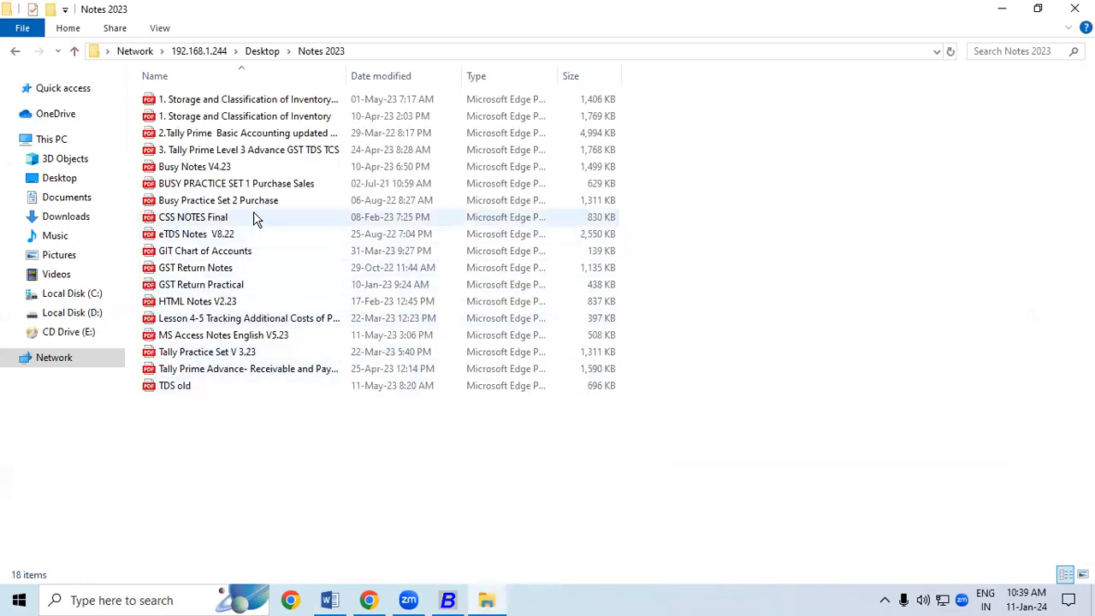
{"action": "left_click", "coordinate": [266, 183]}
{"action": "double_click", "coordinate": [266, 183]}
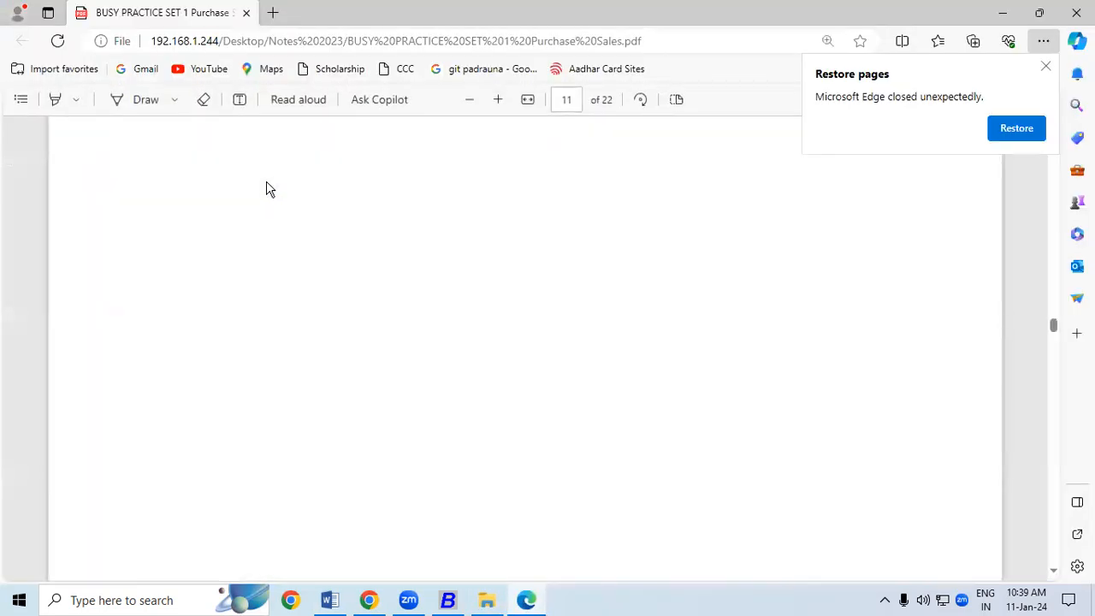
Close Edge's Restore pages notice and scroll the PDF to page 16's SHRI RAM invoice
{"action": "left_click", "coordinate": [1045, 71]}
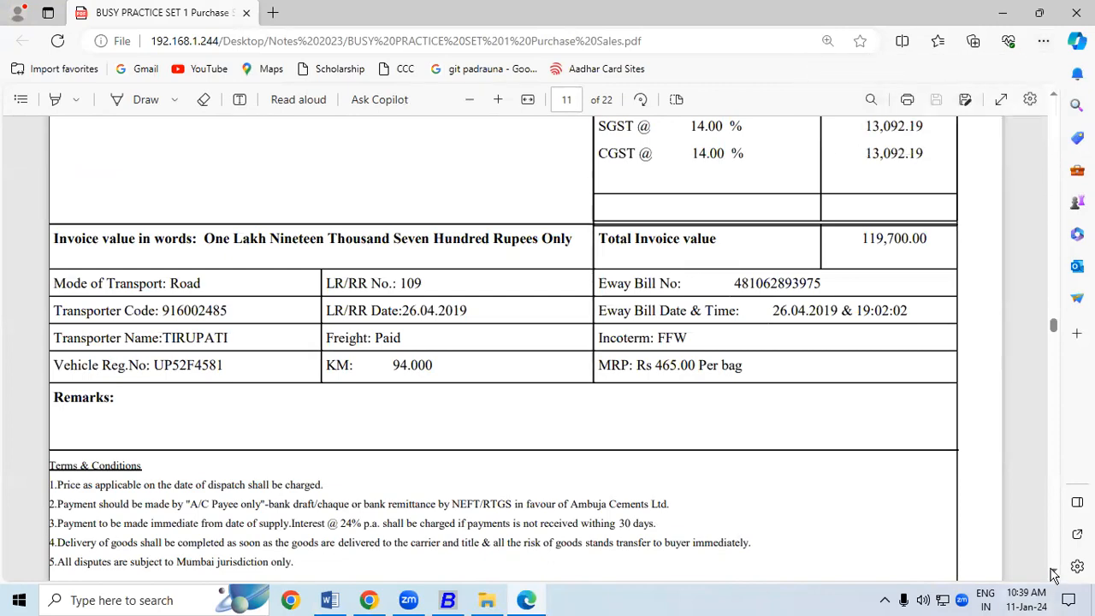
{"action": "scroll", "coordinate": [1055, 575], "scroll_direction": "down", "scroll_amount": 4}
{"action": "scroll", "coordinate": [1054, 575], "scroll_direction": "down", "scroll_amount": 12}
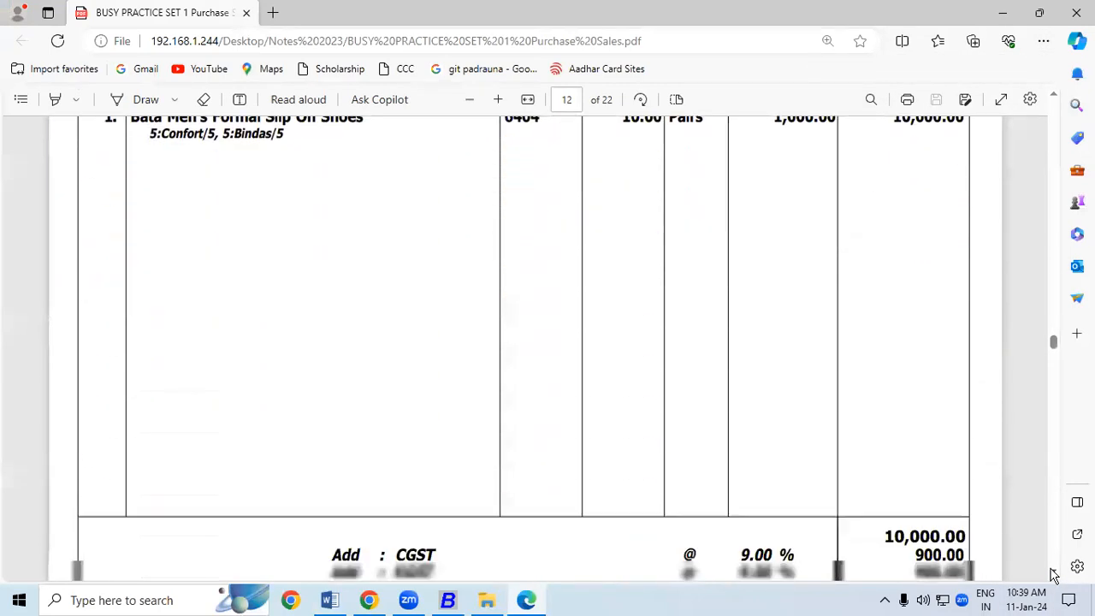
{"action": "scroll", "coordinate": [1055, 575], "scroll_direction": "down", "scroll_amount": 15}
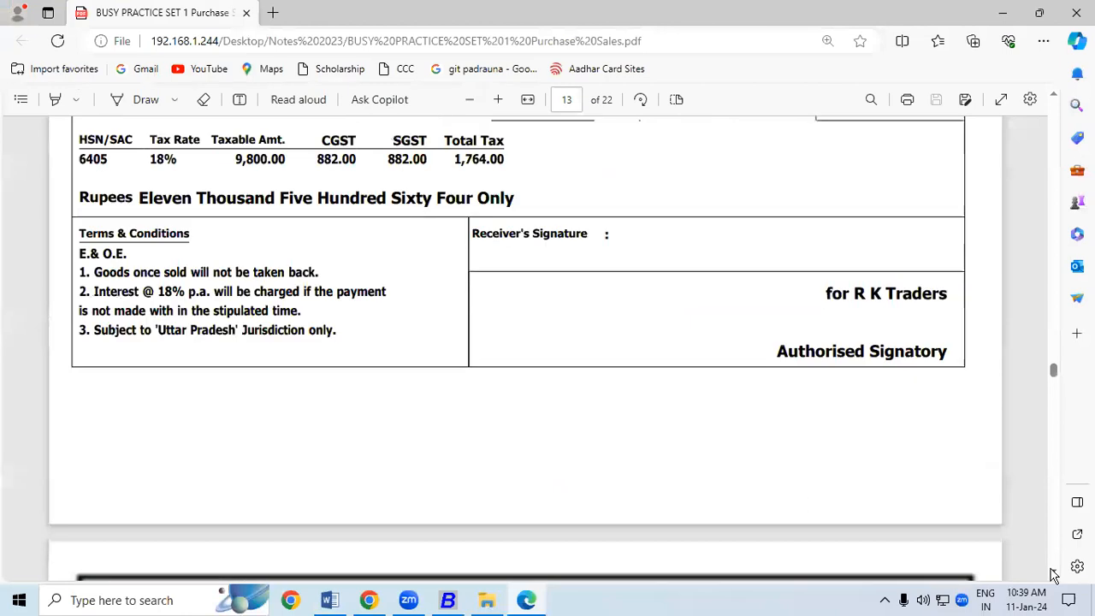
{"action": "scroll", "coordinate": [1054, 575], "scroll_direction": "down", "scroll_amount": 15}
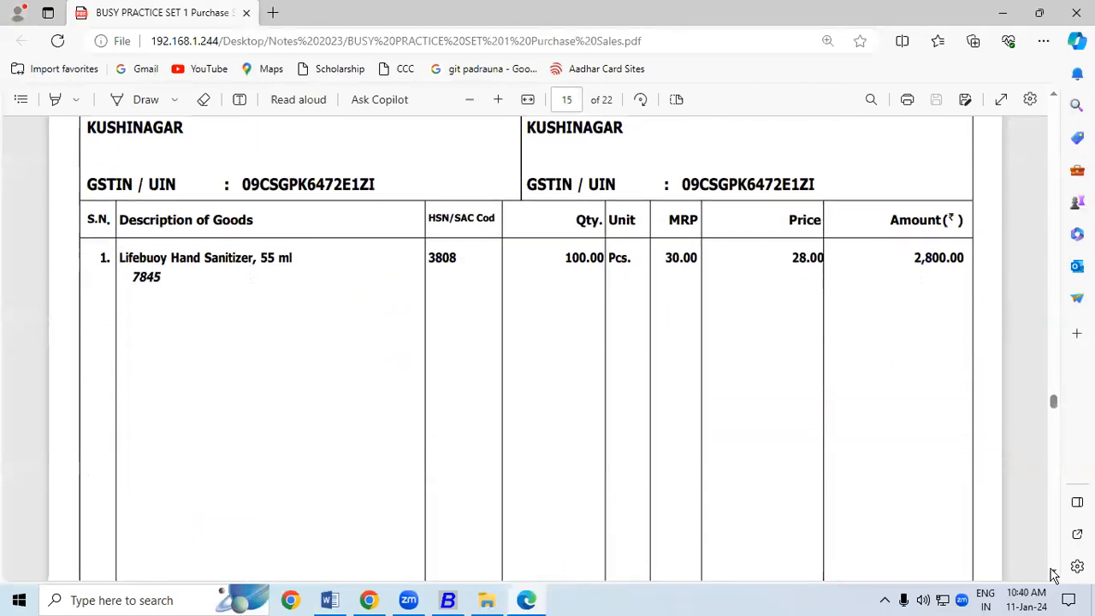
{"action": "scroll", "coordinate": [1055, 575], "scroll_direction": "down", "scroll_amount": 6}
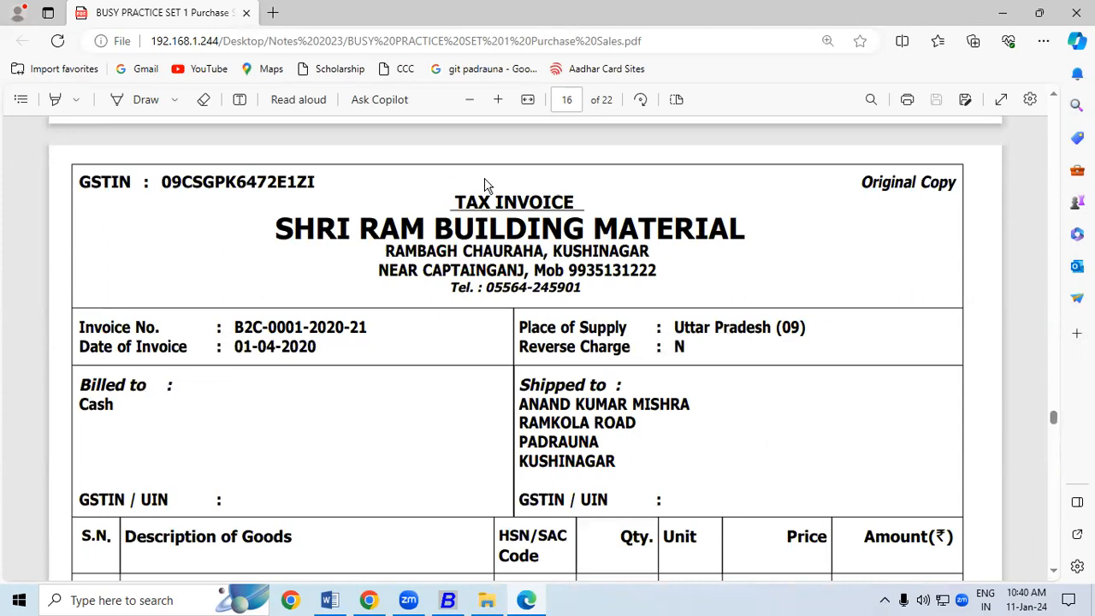
Highlight the SHRI RAM BUILDING MATERIAL heading on the sample invoice
{"action": "left_click_drag", "start_coordinate": [274, 221], "coordinate": [733, 228]}
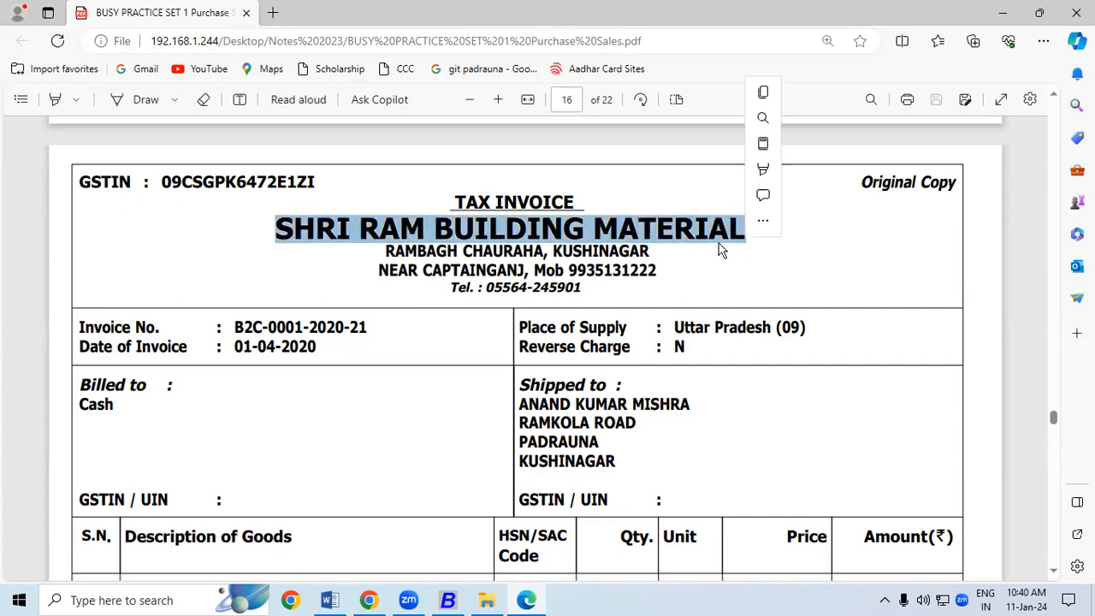
{"action": "left_click", "coordinate": [646, 310]}
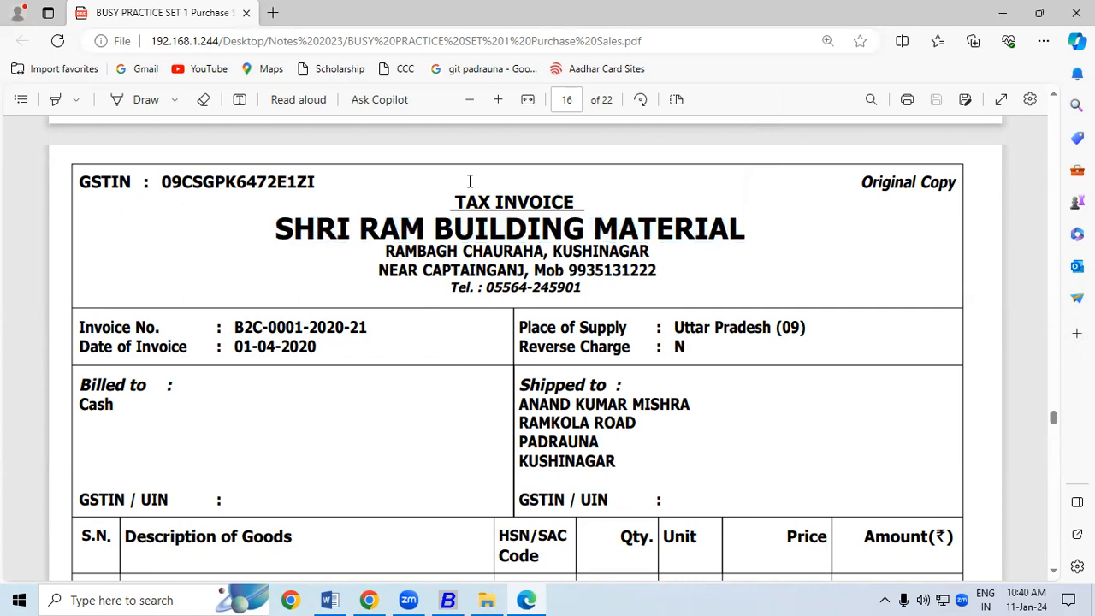
{"action": "left_click", "coordinate": [1056, 570]}
{"action": "left_click", "coordinate": [1058, 572]}
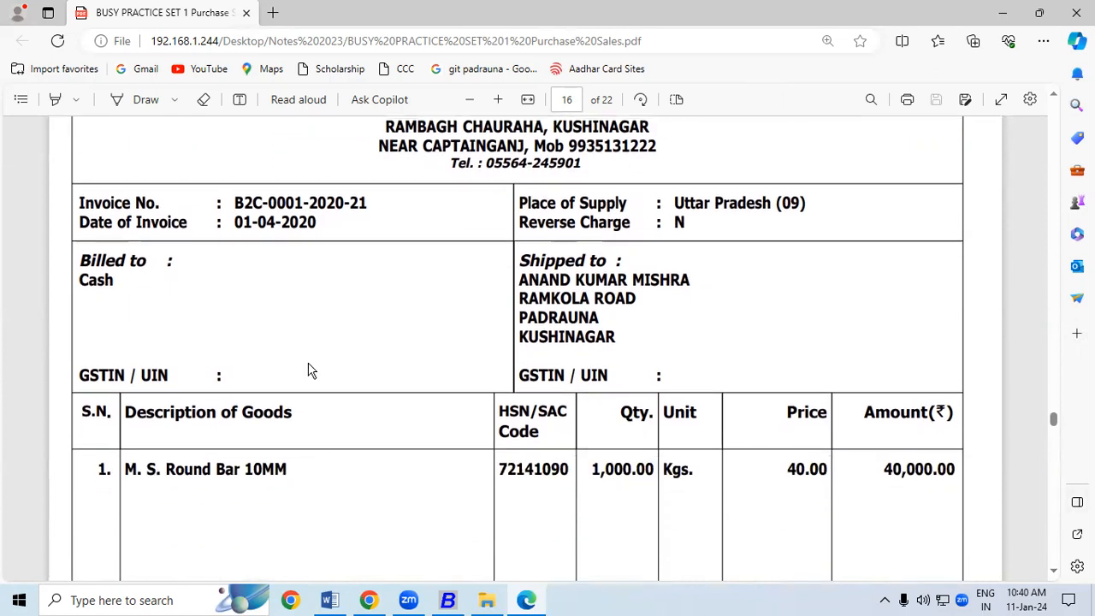
Review the shipped-to name, 10MM size, 1,000.00 quantity, billed-to Cash and shipped-to address
{"action": "left_click_drag", "start_coordinate": [521, 286], "coordinate": [694, 280]}
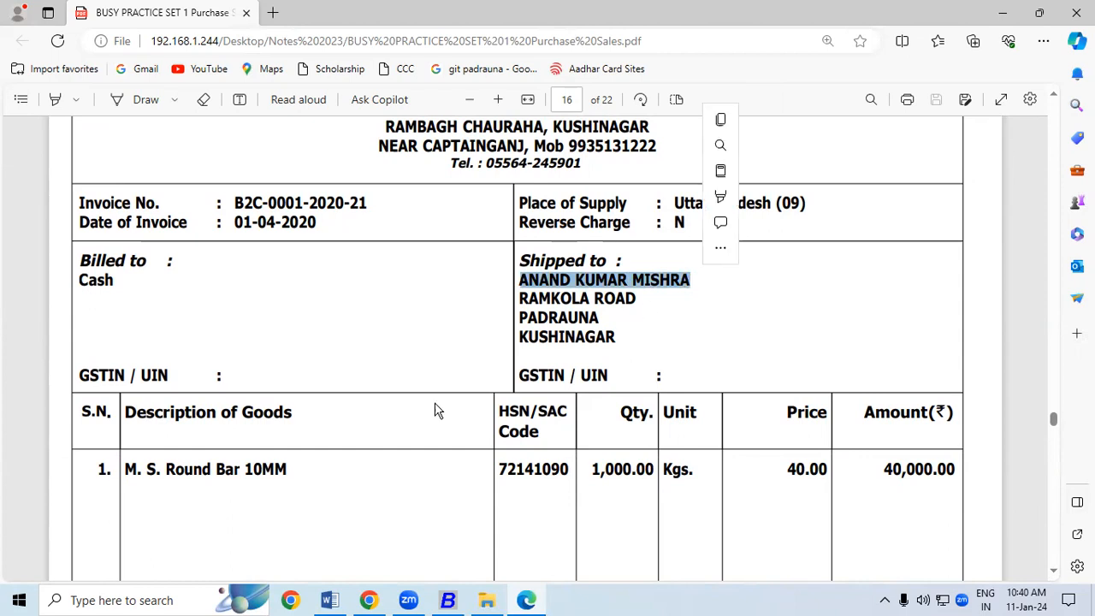
{"action": "left_click_drag", "start_coordinate": [246, 470], "coordinate": [292, 470]}
{"action": "left_click_drag", "start_coordinate": [591, 471], "coordinate": [657, 476]}
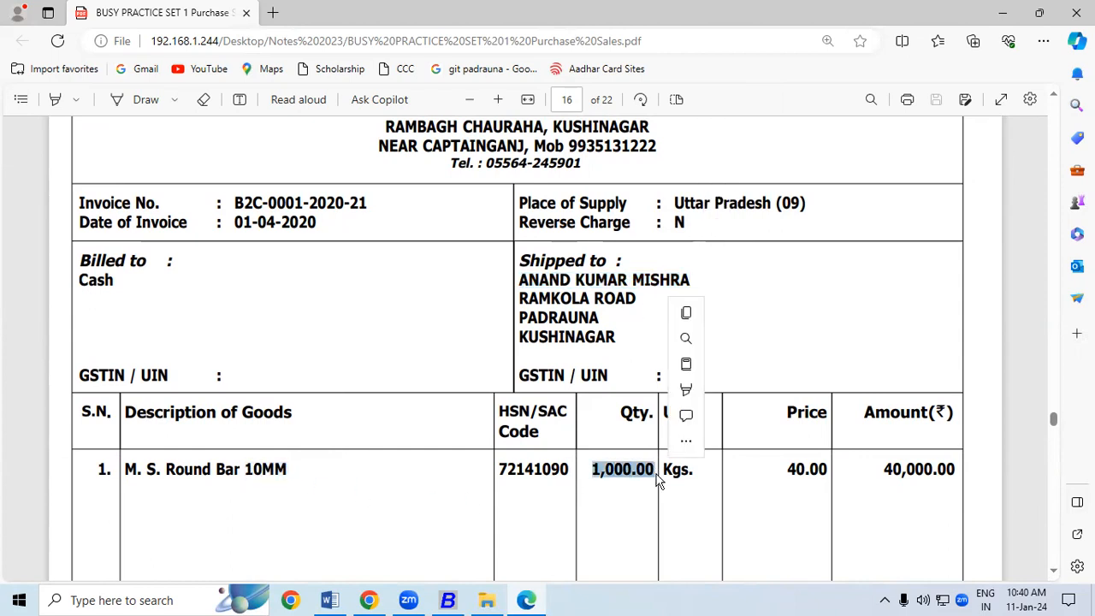
{"action": "left_click", "coordinate": [613, 382]}
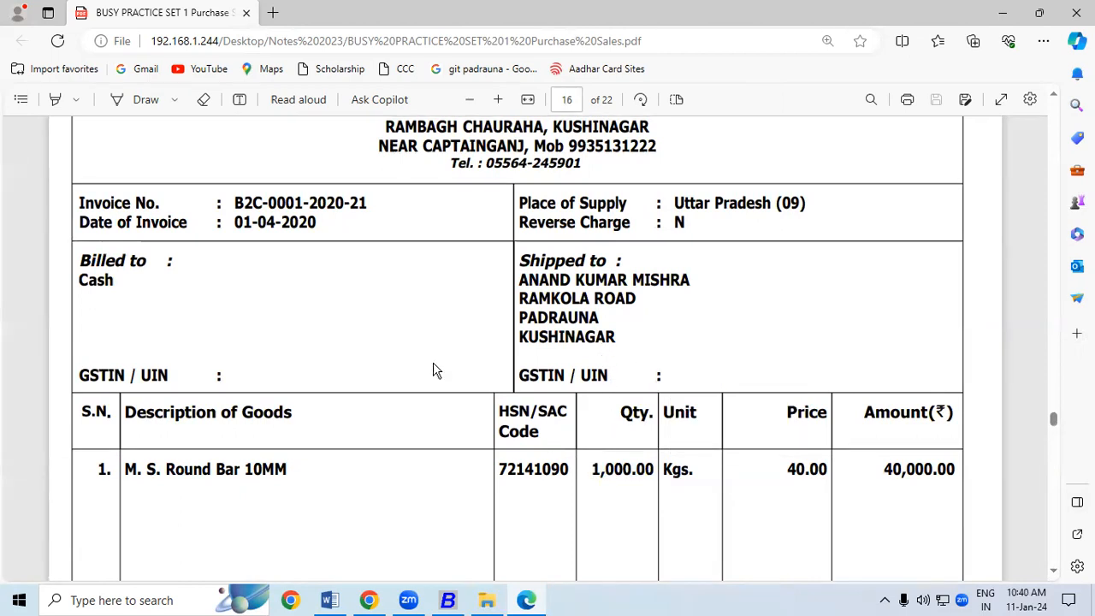
{"action": "left_click_drag", "start_coordinate": [117, 280], "coordinate": [78, 284]}
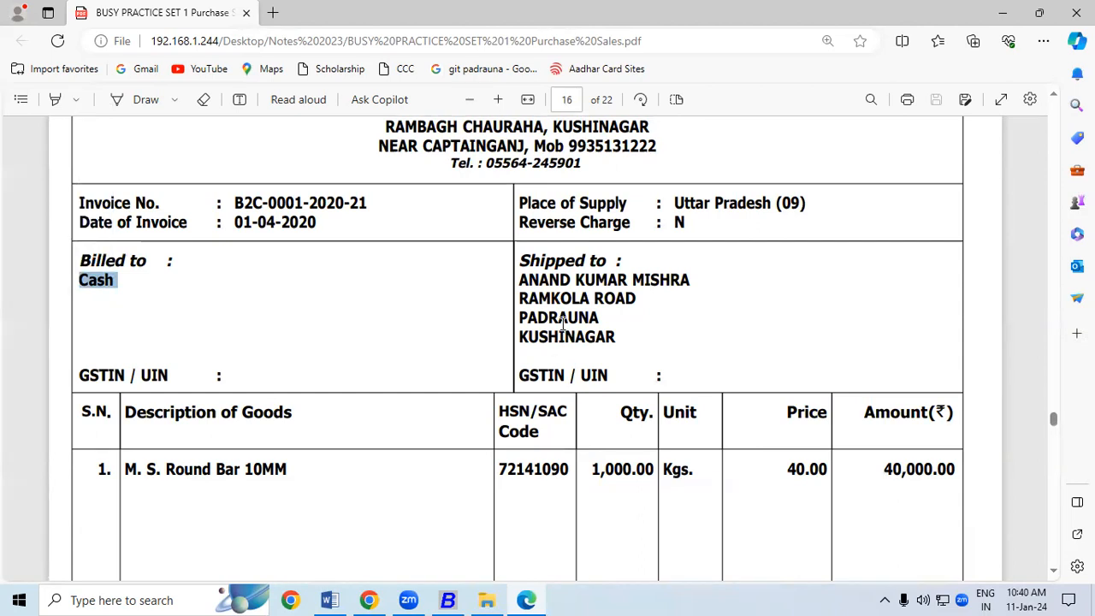
{"action": "left_click_drag", "start_coordinate": [529, 281], "coordinate": [579, 358]}
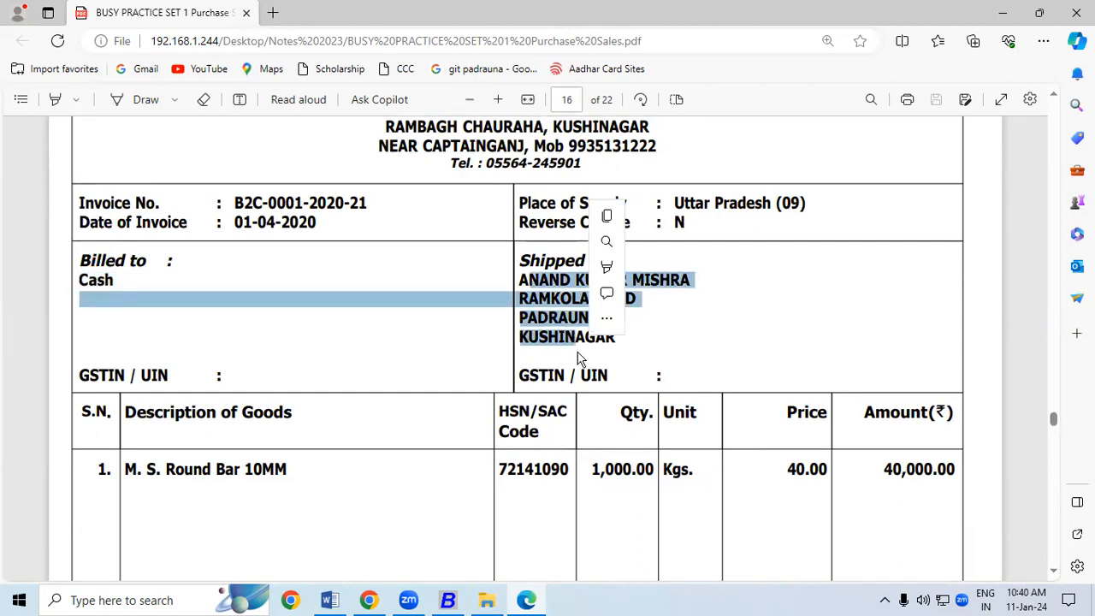
{"action": "left_click", "coordinate": [636, 347]}
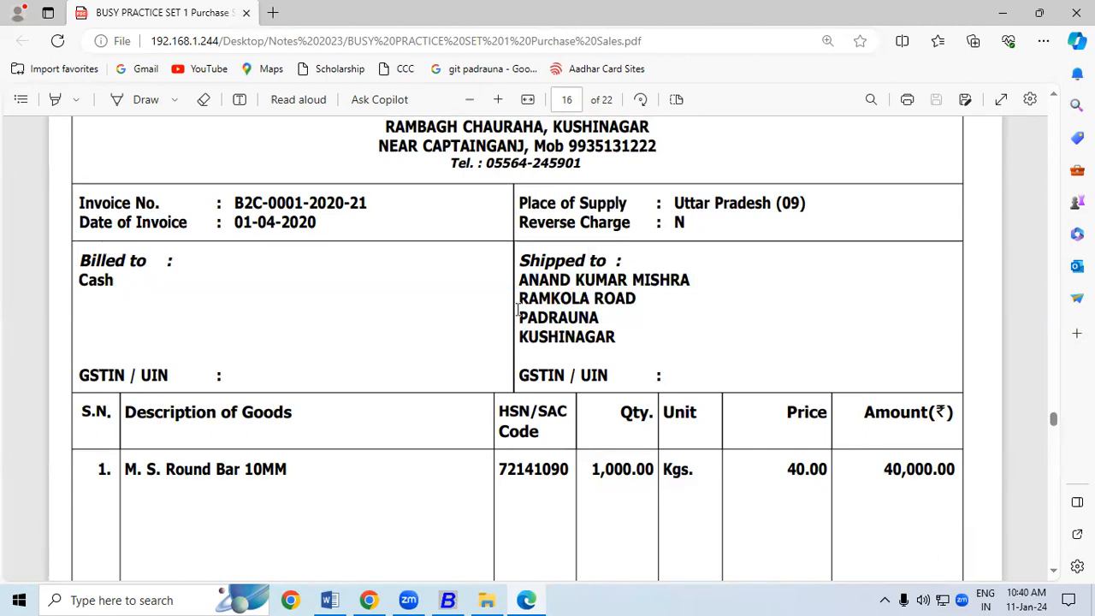
{"action": "left_click_drag", "start_coordinate": [522, 279], "coordinate": [691, 281]}
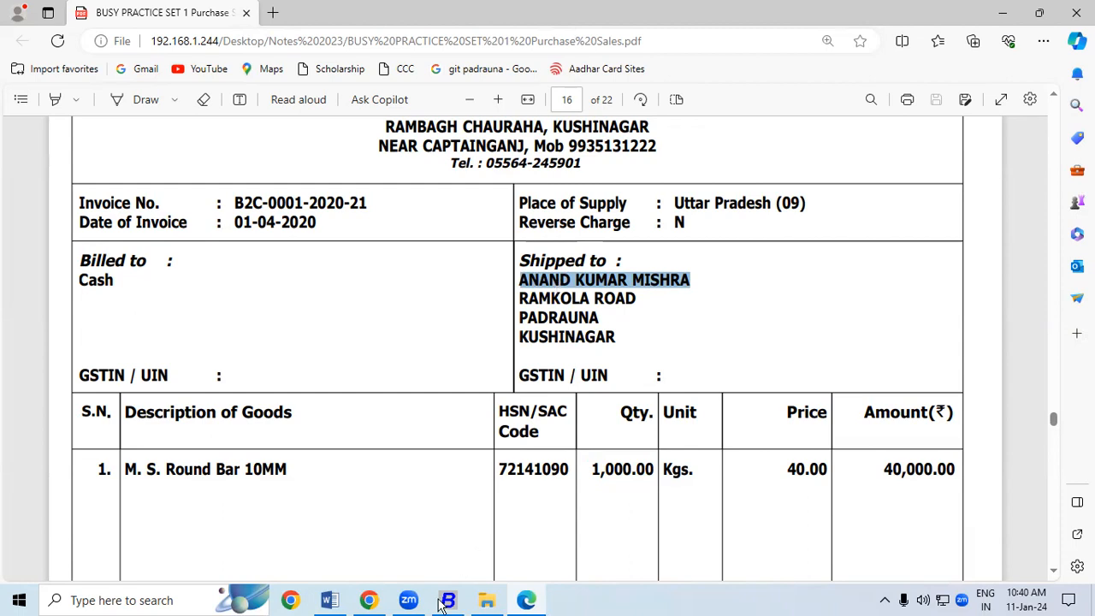
Begin a B2C sales voucher with Cash as party, then go to the Configuration Type list
{"action": "key", "text": "alt+Tab"}
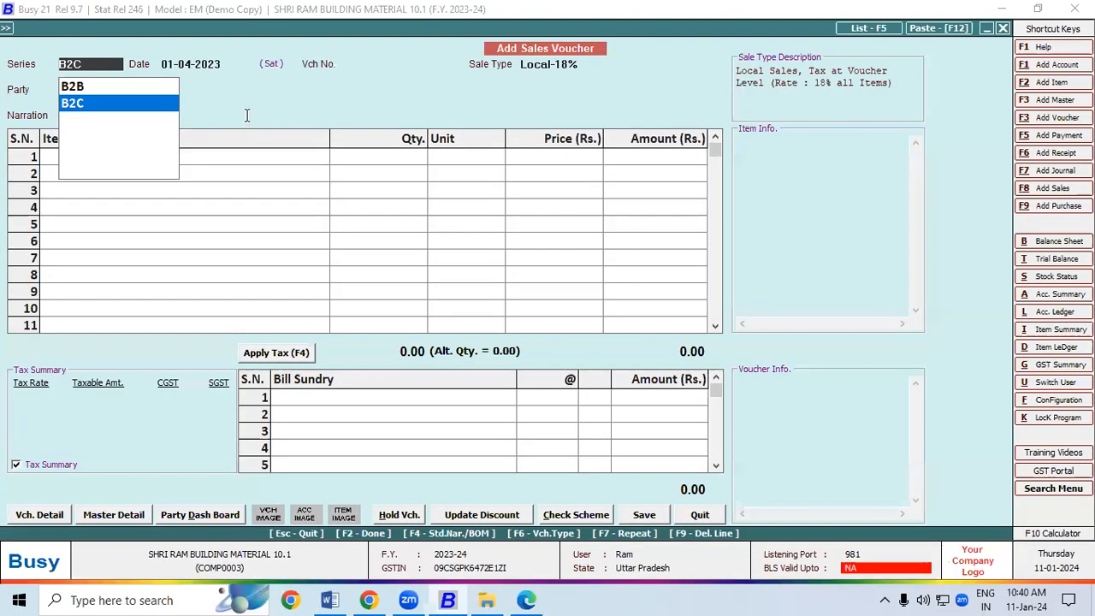
{"action": "left_click", "coordinate": [134, 109]}
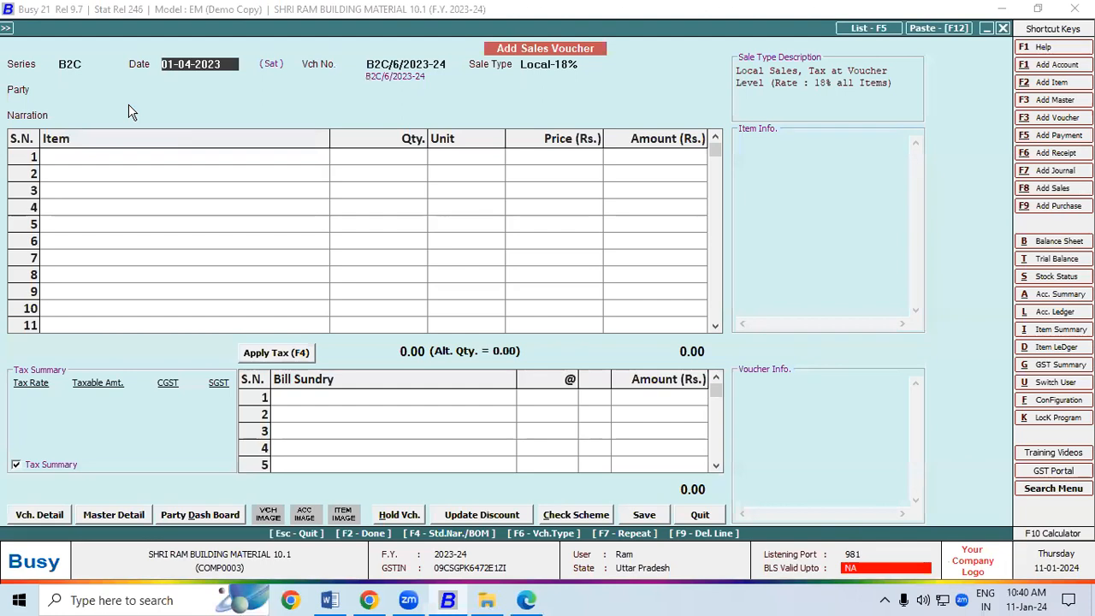
{"action": "key", "text": "Return"}
{"action": "key", "text": "Return"}
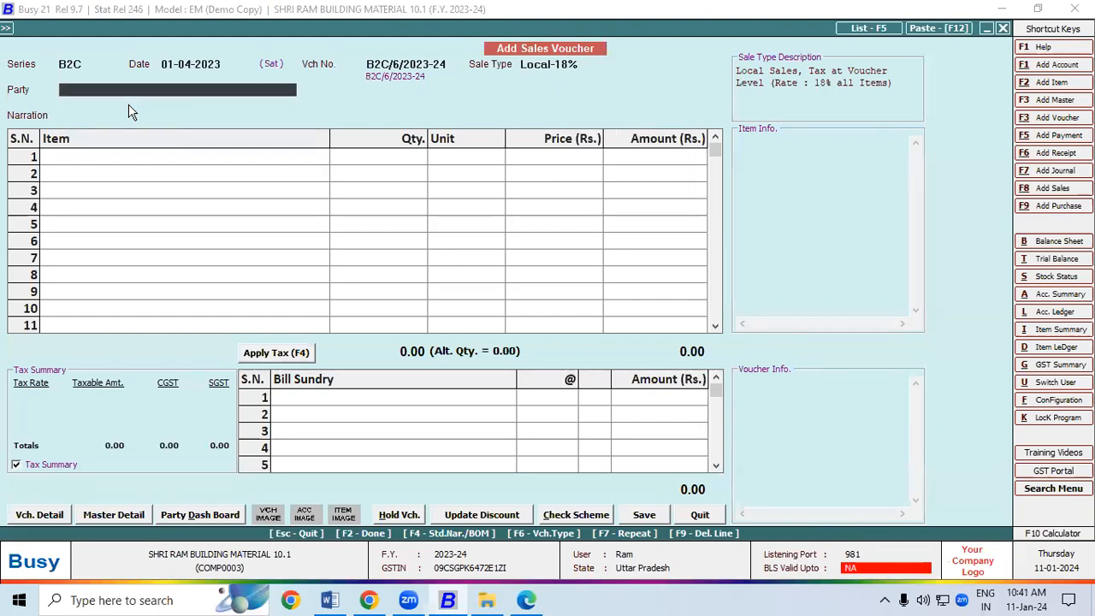
{"action": "type", "text": "C"}
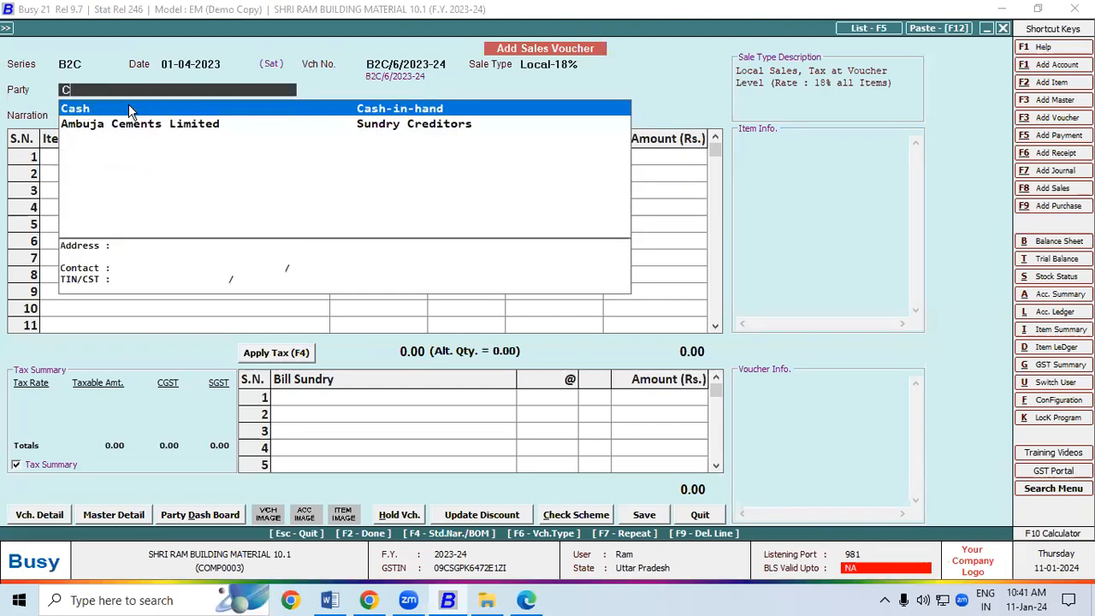
{"action": "left_click", "coordinate": [131, 110]}
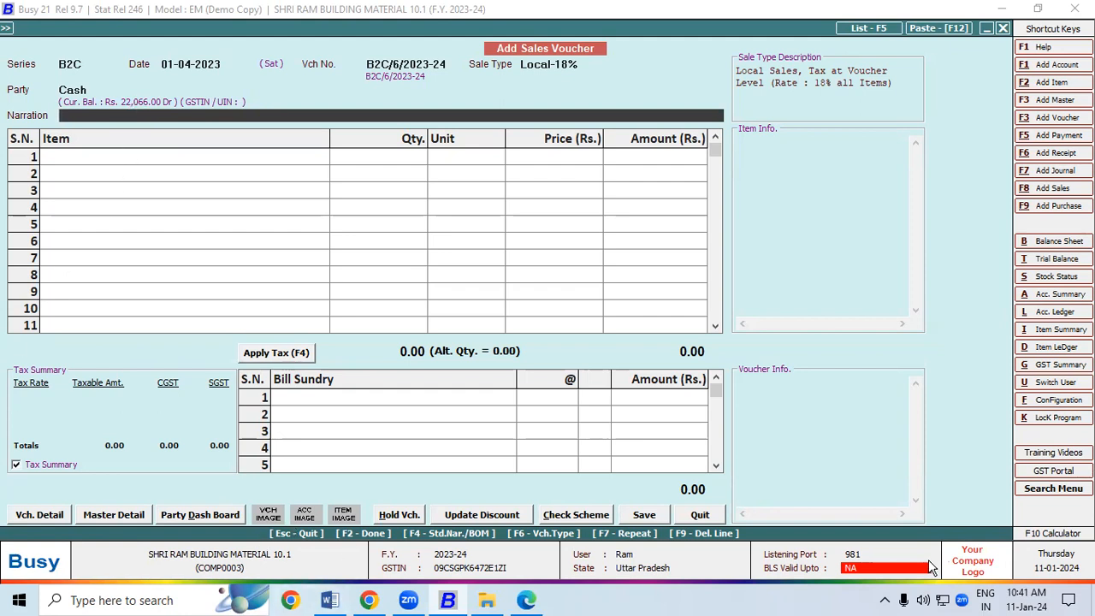
{"action": "left_click", "coordinate": [1058, 400]}
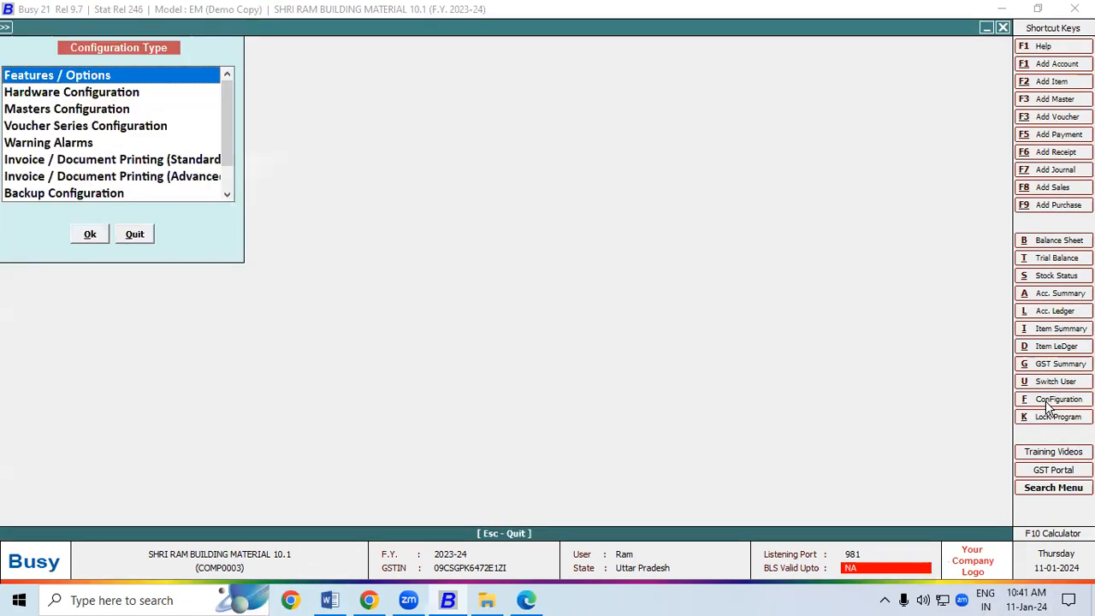
Set Separate Billing/Shipping Details to Y for the Sales B2C series and save
{"action": "left_click", "coordinate": [86, 126]}
{"action": "double_click", "coordinate": [86, 125]}
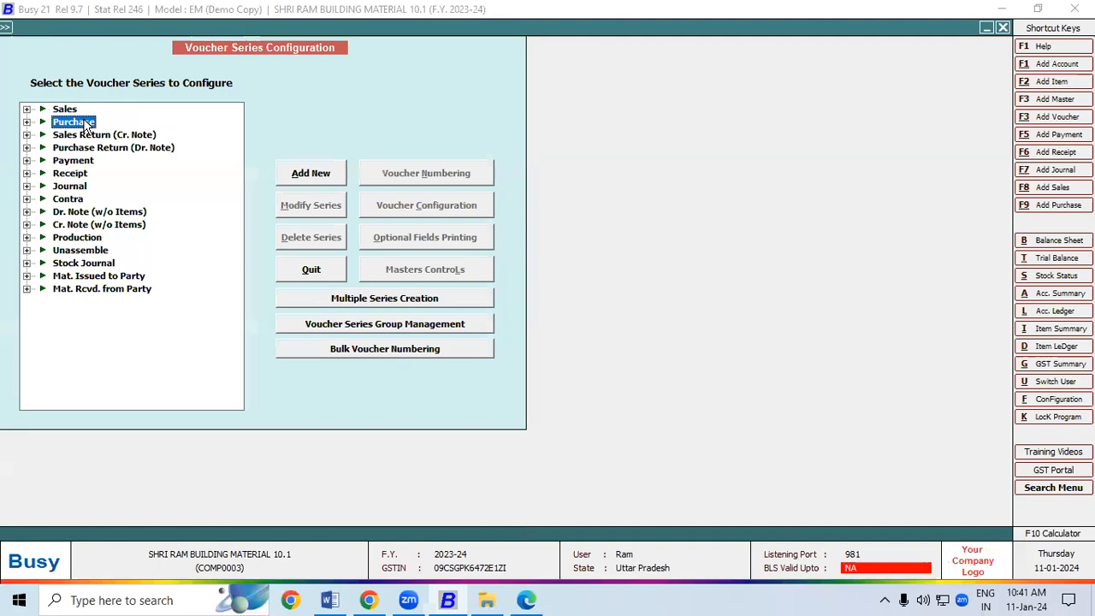
{"action": "left_click", "coordinate": [27, 109]}
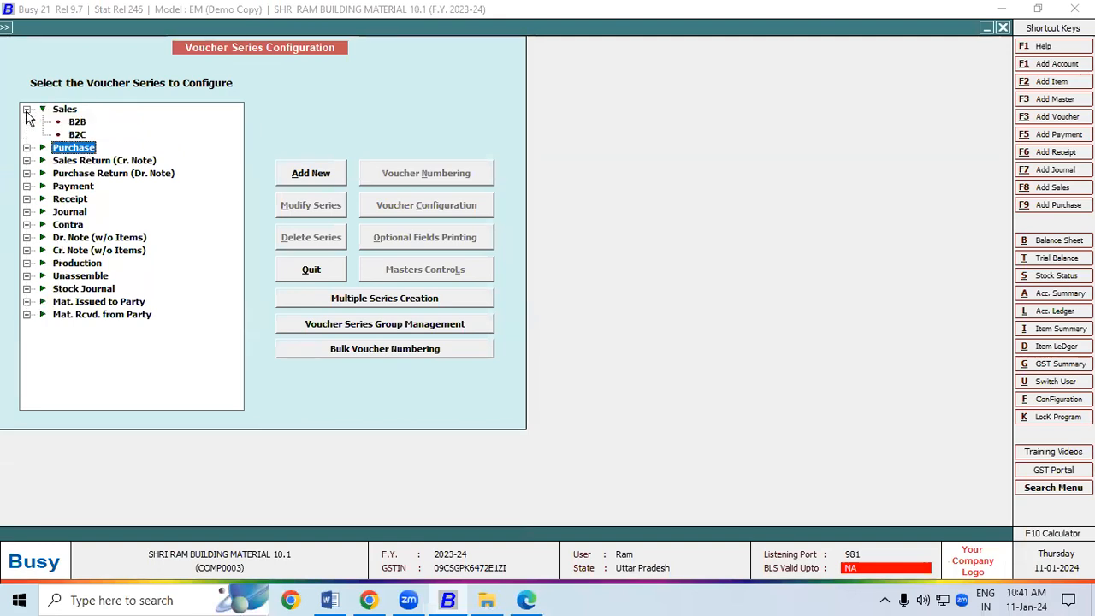
{"action": "left_click", "coordinate": [78, 136]}
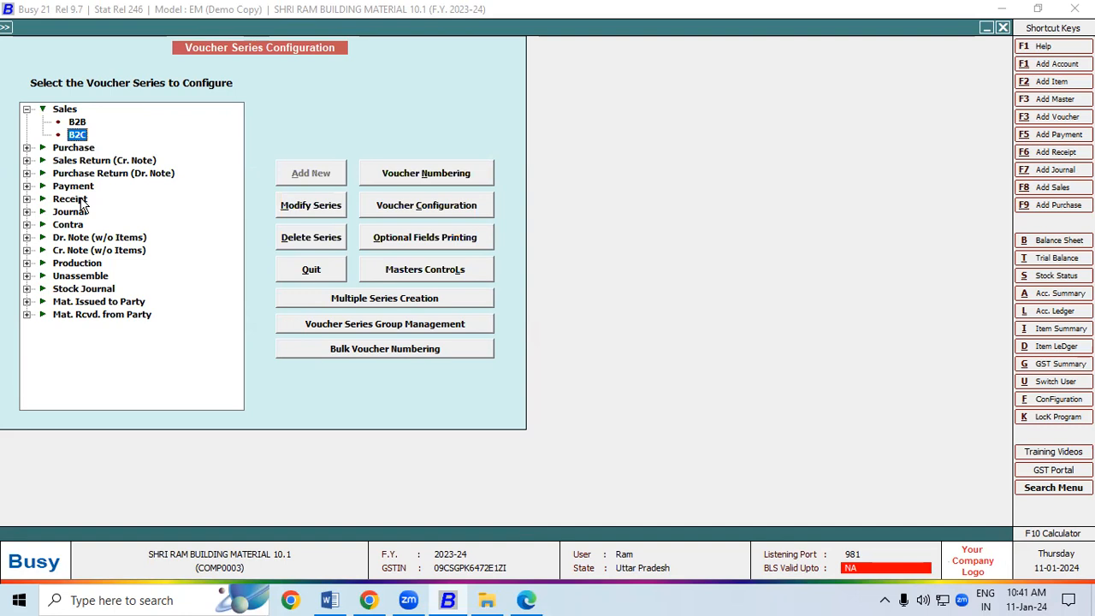
{"action": "left_click", "coordinate": [427, 205]}
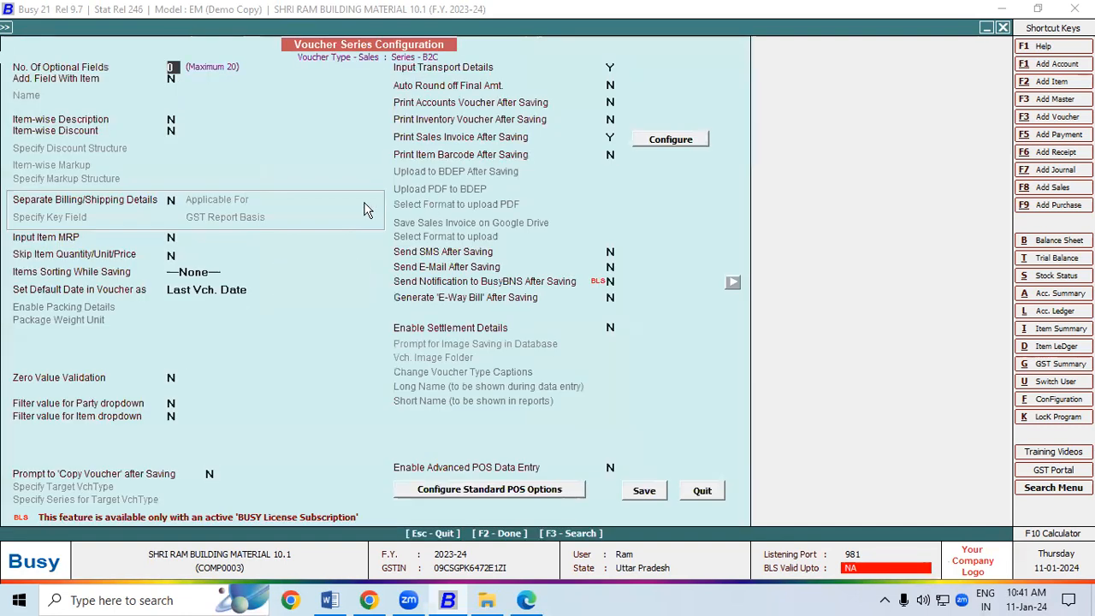
{"action": "left_click", "coordinate": [170, 198]}
{"action": "key", "text": "y"}
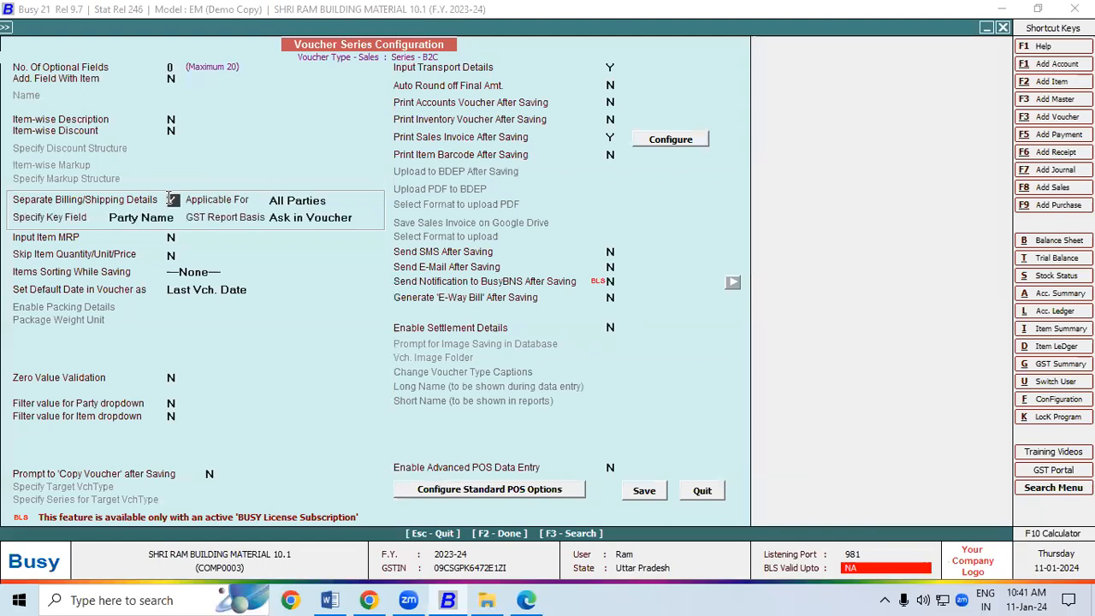
{"action": "left_click", "coordinate": [643, 490]}
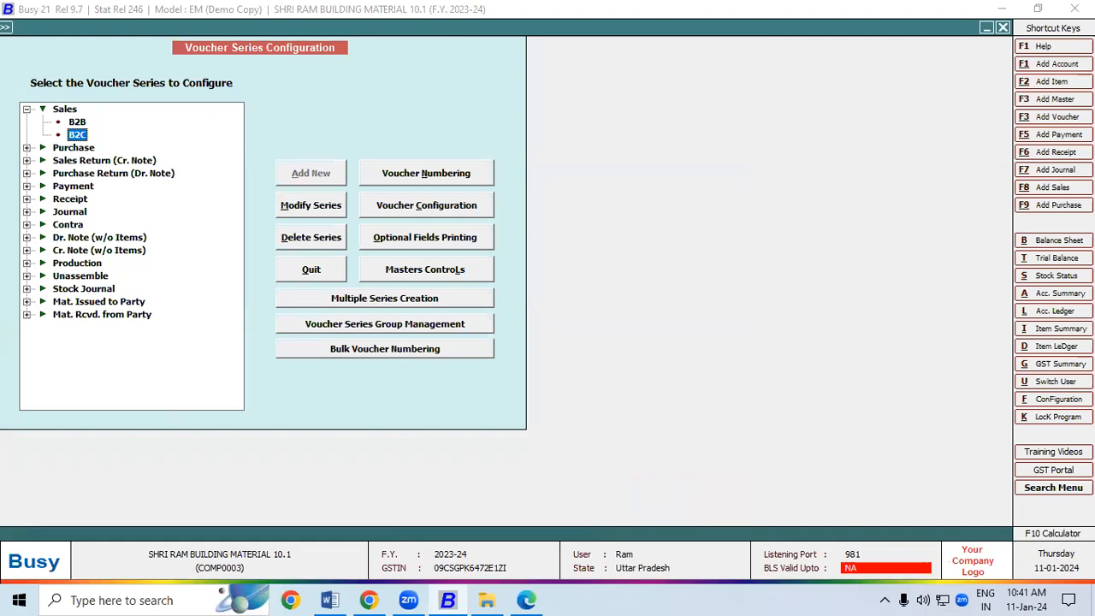
Add a B2C sales voucher for Cash with GST reporting as per party master
{"action": "left_click", "coordinate": [1054, 188]}
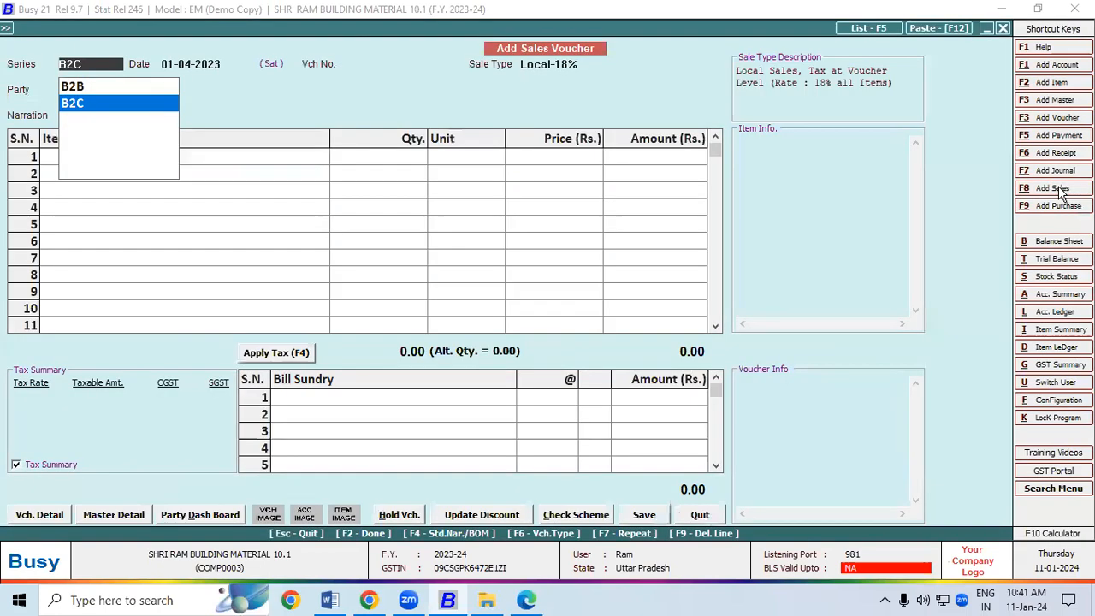
{"action": "key", "text": "Return"}
{"action": "key", "text": "Return"}
{"action": "key", "text": "Return"}
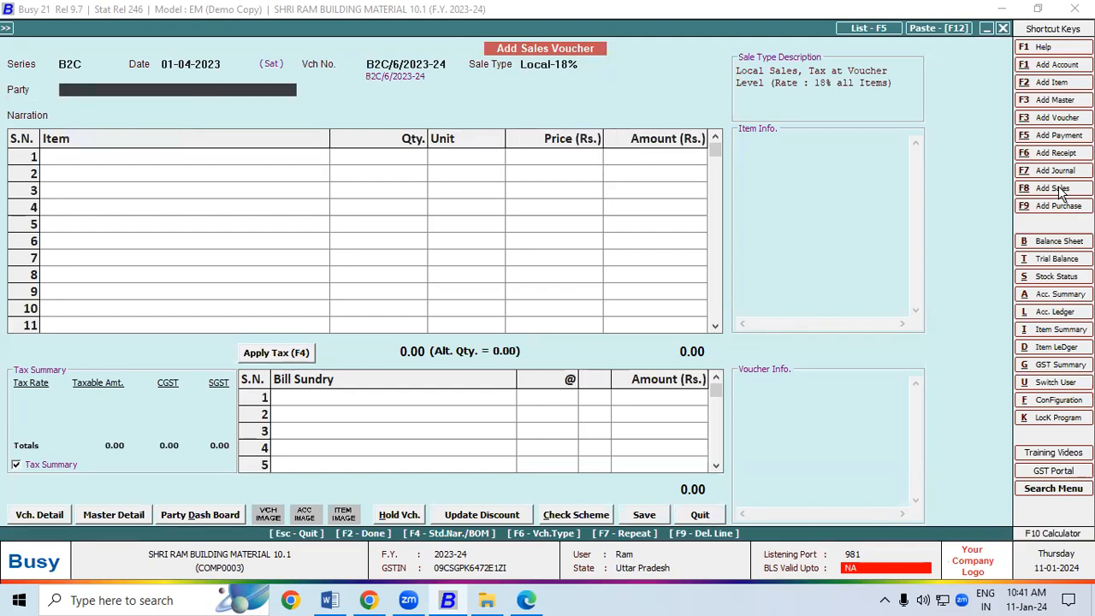
{"action": "type", "text": "CA"}
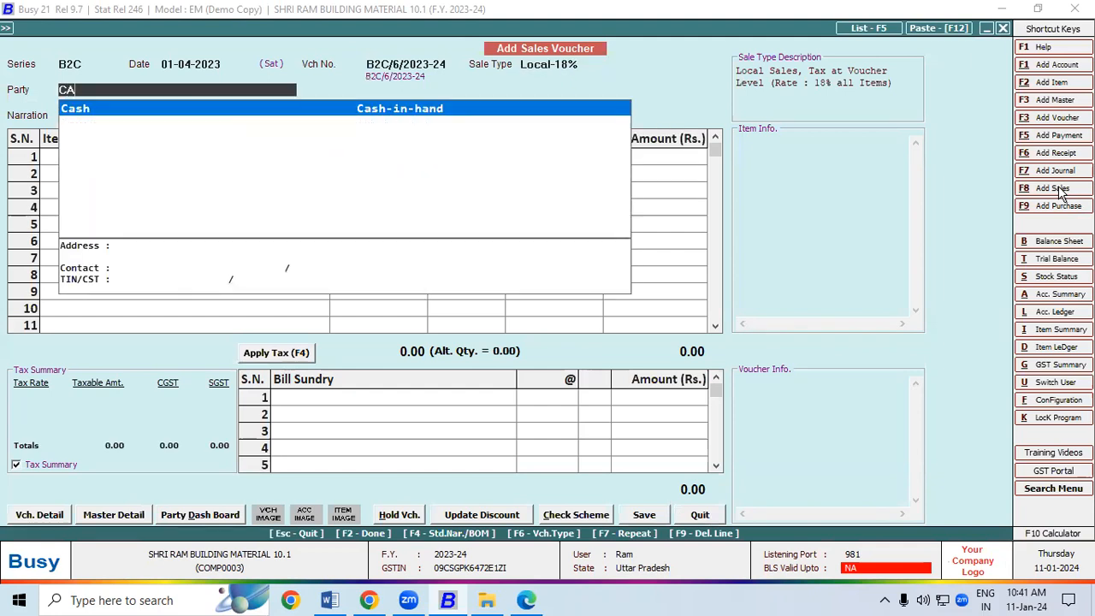
{"action": "key", "text": "Return"}
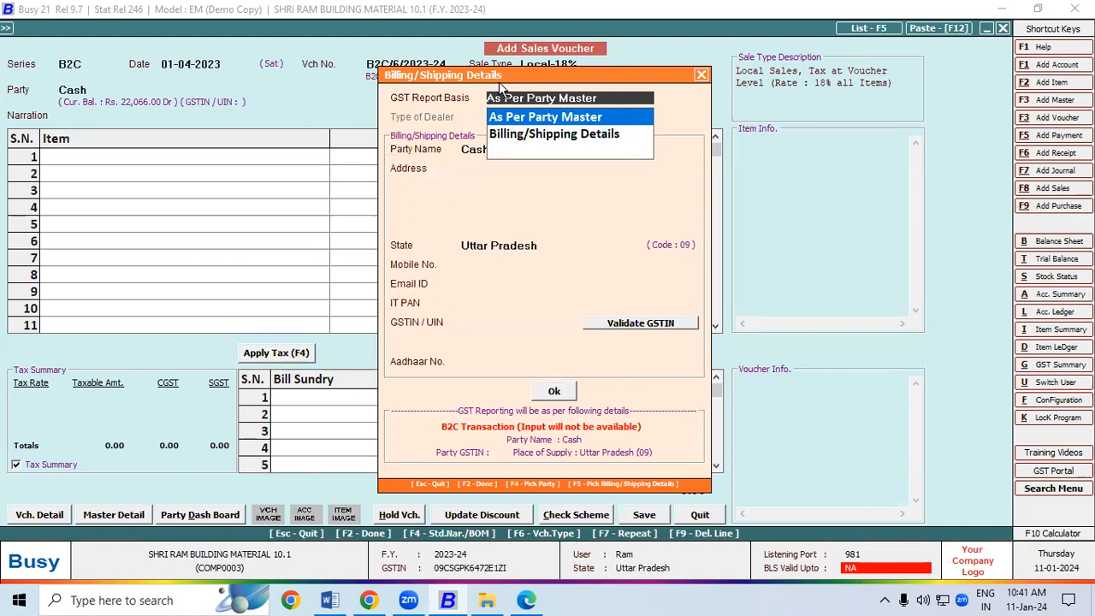
{"action": "left_click_drag", "start_coordinate": [470, 76], "coordinate": [342, 53]}
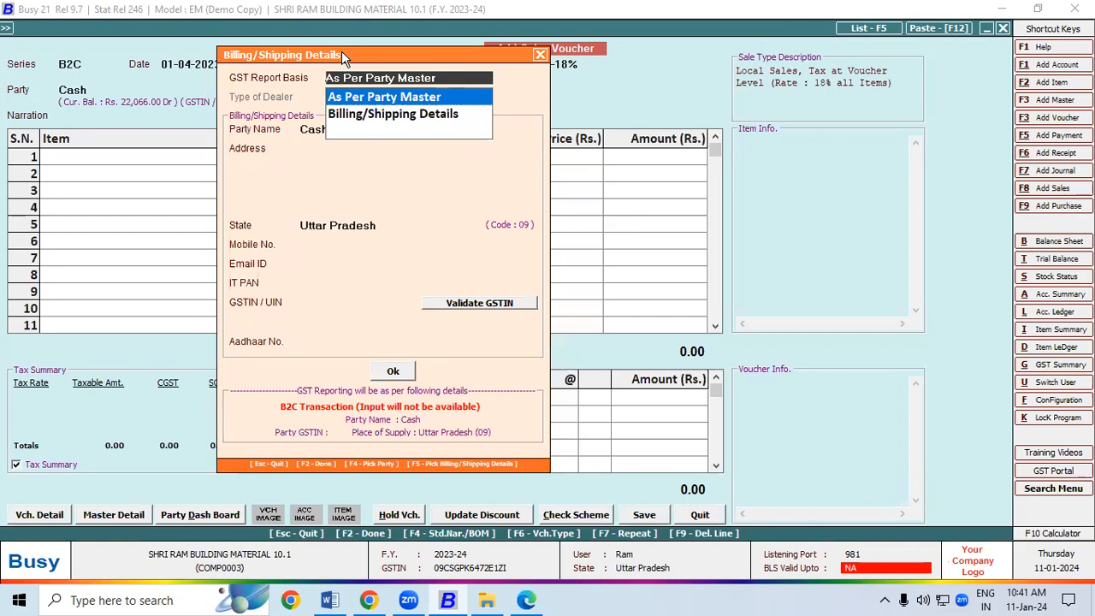
{"action": "key", "text": "Return"}
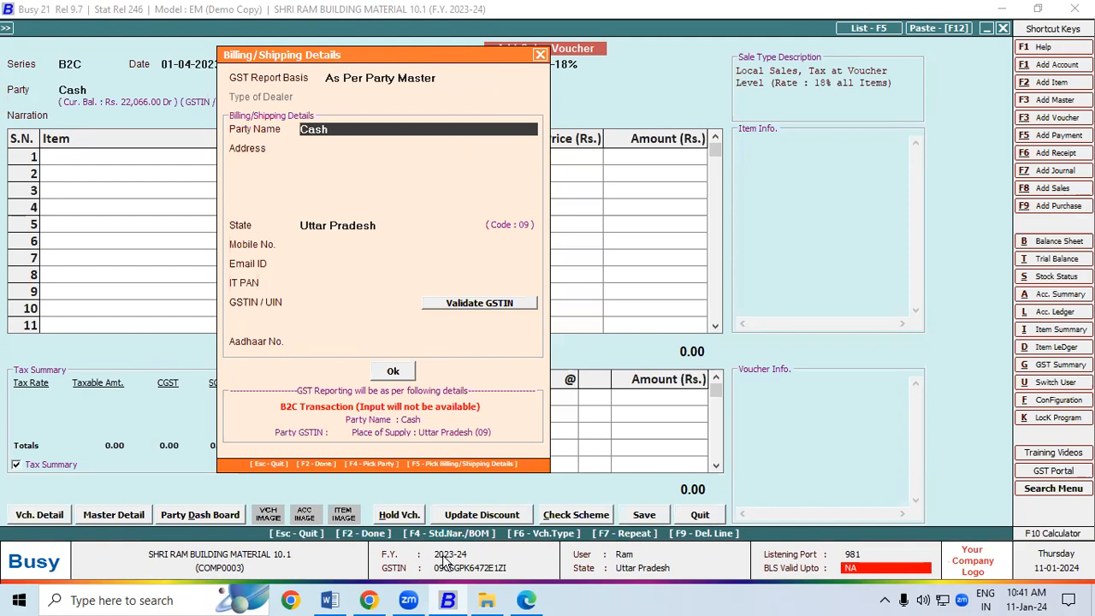
{"action": "key", "text": "alt+Tab"}
{"action": "right_click", "coordinate": [598, 276]}
Paste the invoice's shipped-to name into Party Name and enter the two address lines
{"action": "left_click", "coordinate": [622, 325]}
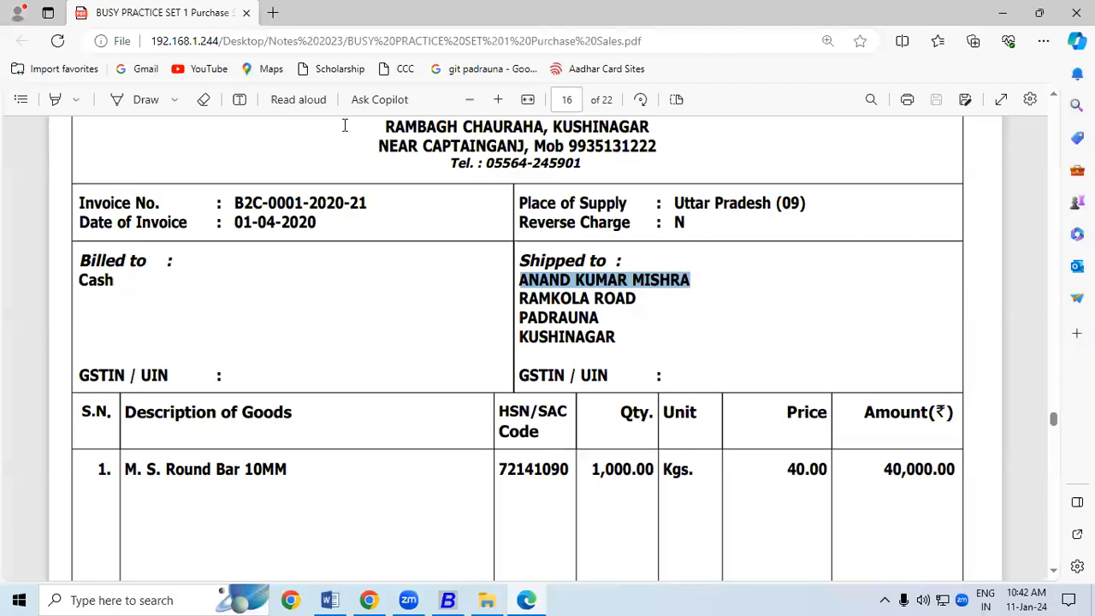
{"action": "key", "text": "alt+Tab"}
{"action": "key", "text": "ctrl+v"}
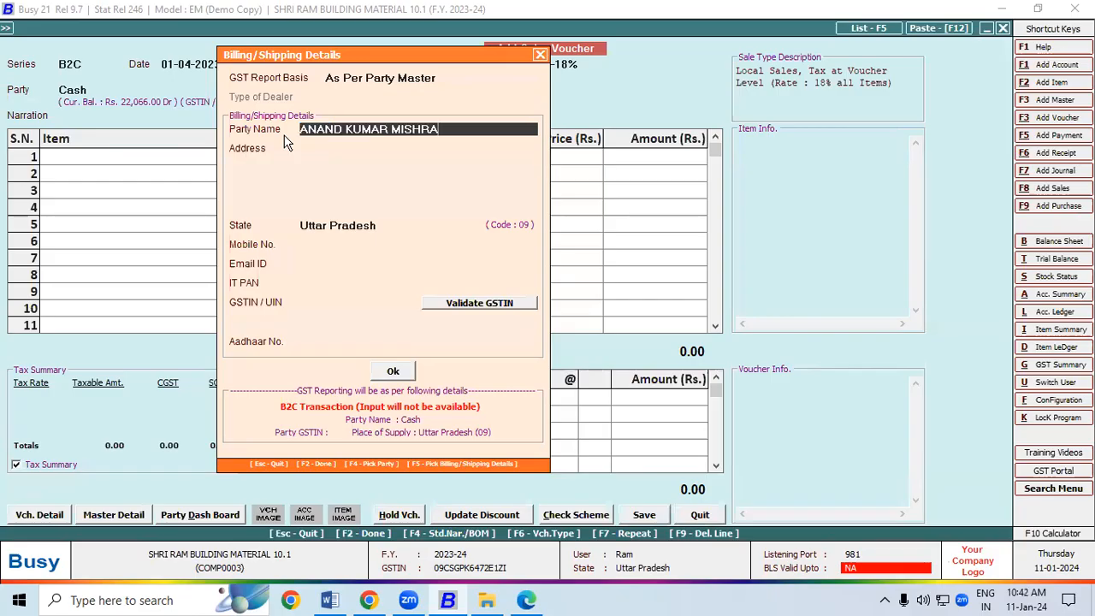
{"action": "key", "text": "Return"}
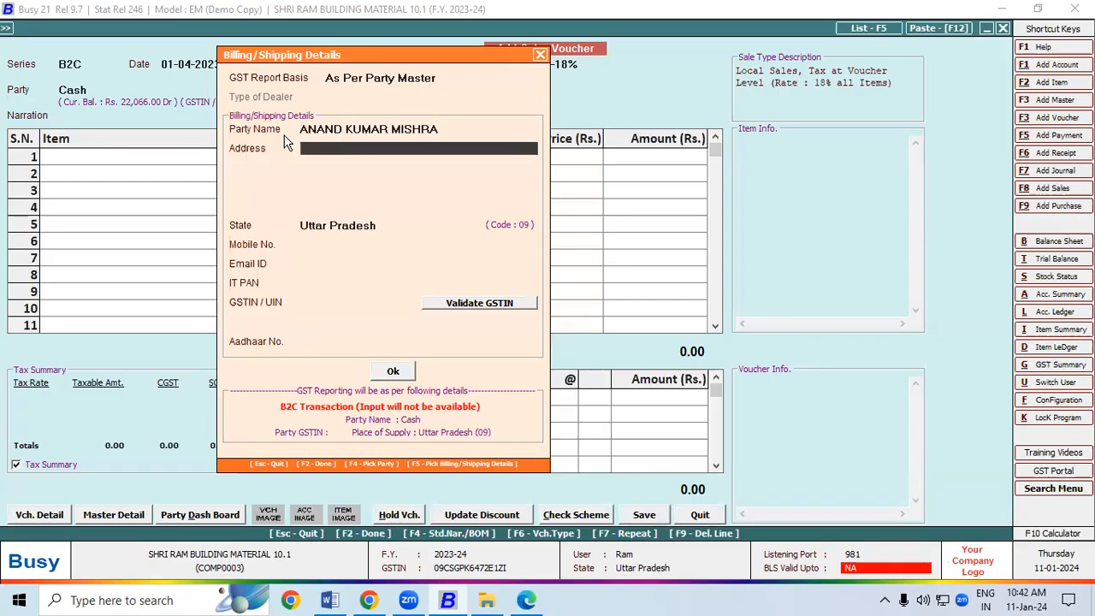
{"action": "type", "text": "PADRAUNA"}
{"action": "key", "text": "Return"}
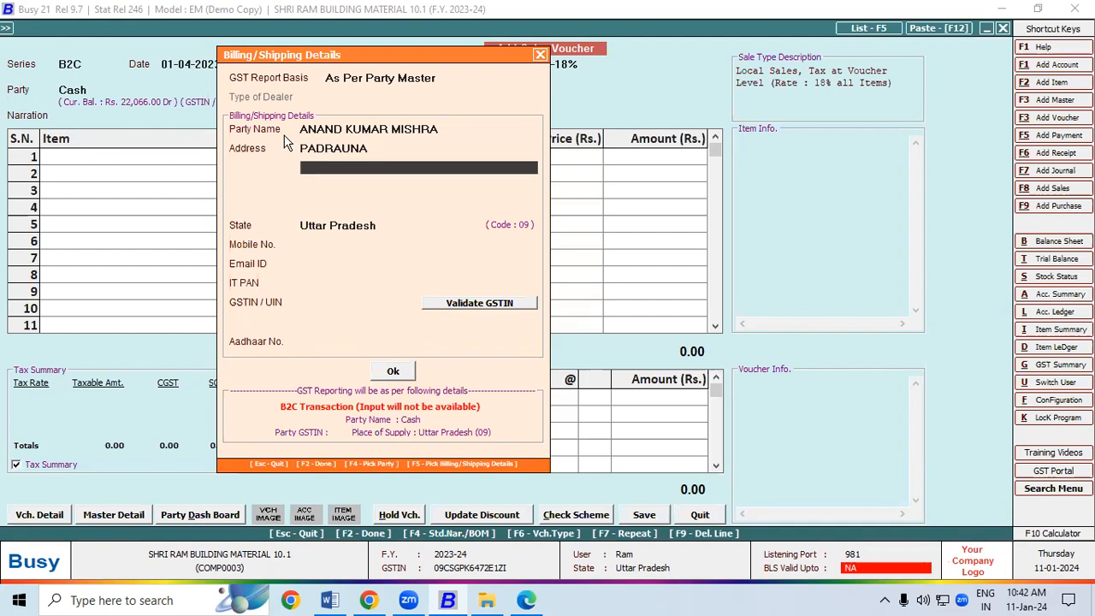
{"action": "type", "text": "KUSHINAGAR"}
{"action": "key", "text": "Return"}
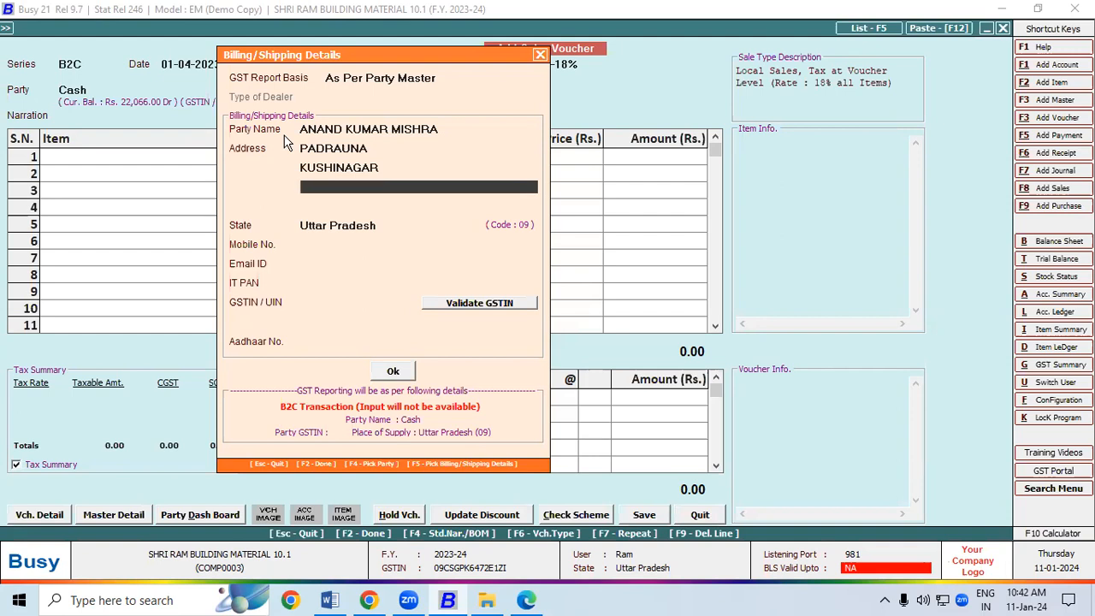
Add the customer's father's name and mobile number as extra address lines
{"action": "left_click", "coordinate": [463, 130]}
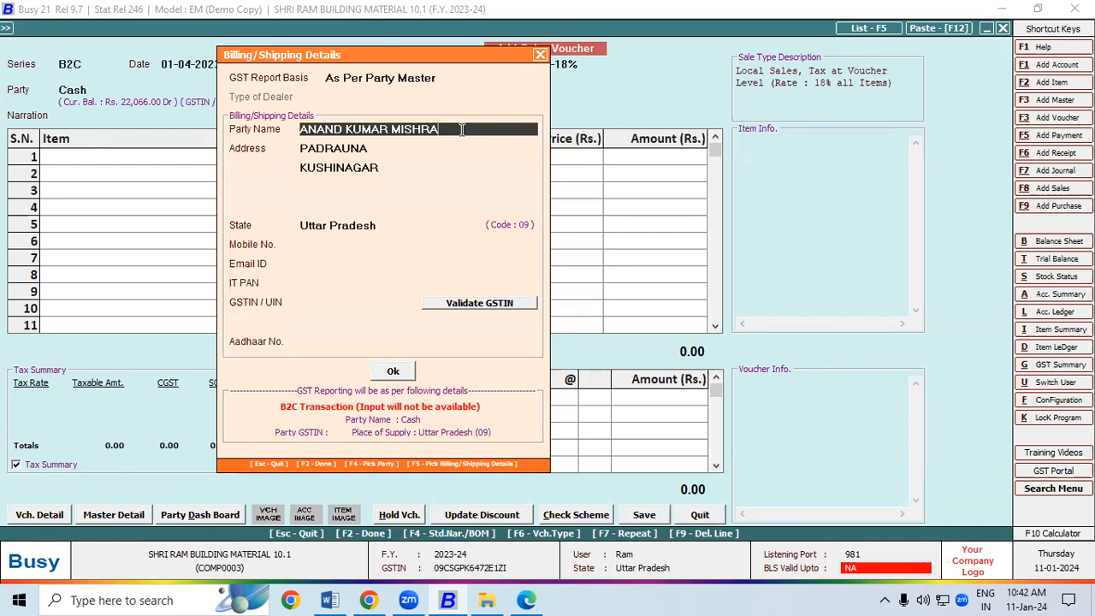
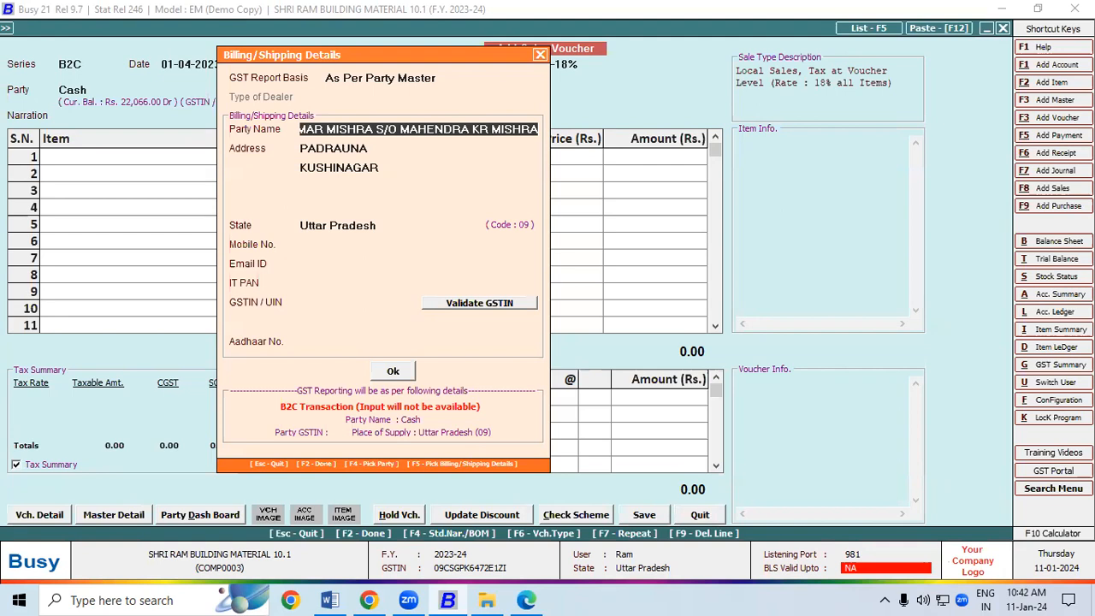
{"action": "key", "text": "Return"}
{"action": "key", "text": "Return"}
{"action": "key", "text": "Return"}
{"action": "type", "text": "MOB "}
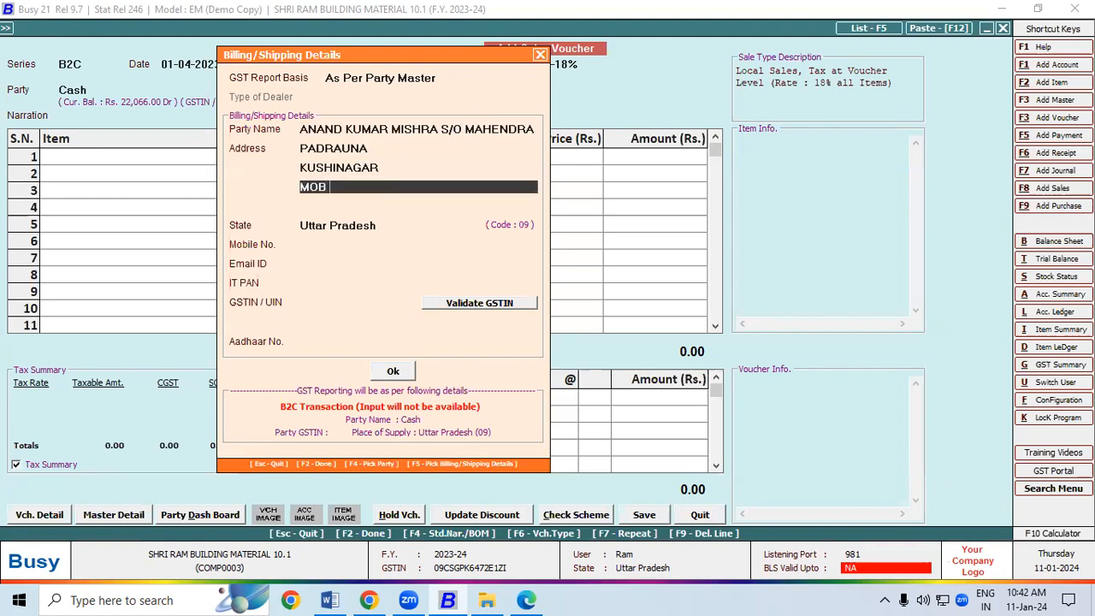
{"action": "key", "text": "Return"}
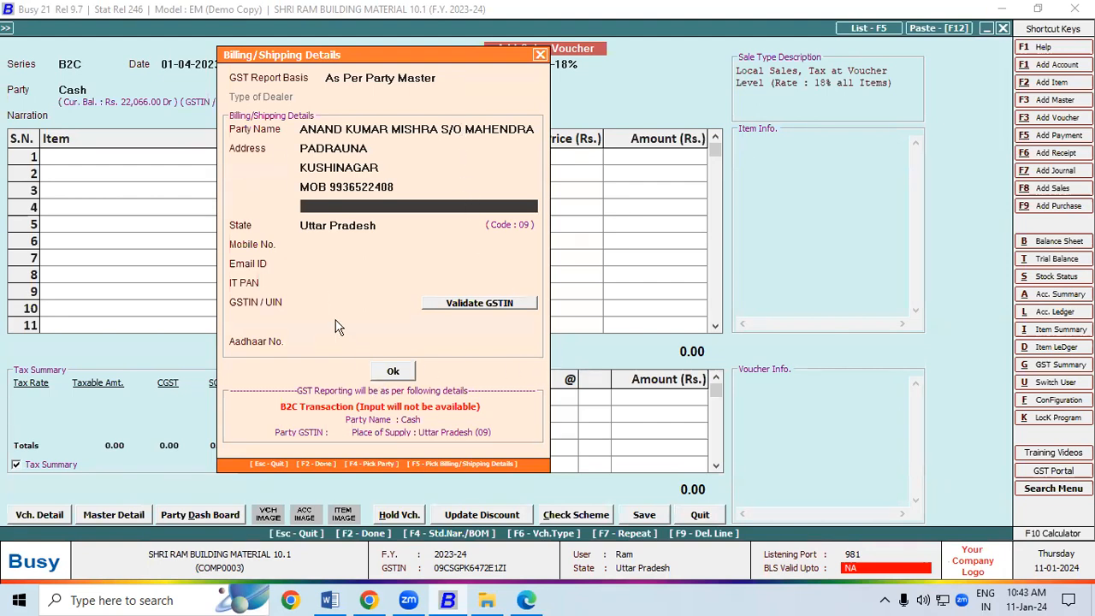
Step through the Mobile, Email, PAN, GSTIN and Aadhaar fields and accept the details
{"action": "left_click", "coordinate": [312, 244]}
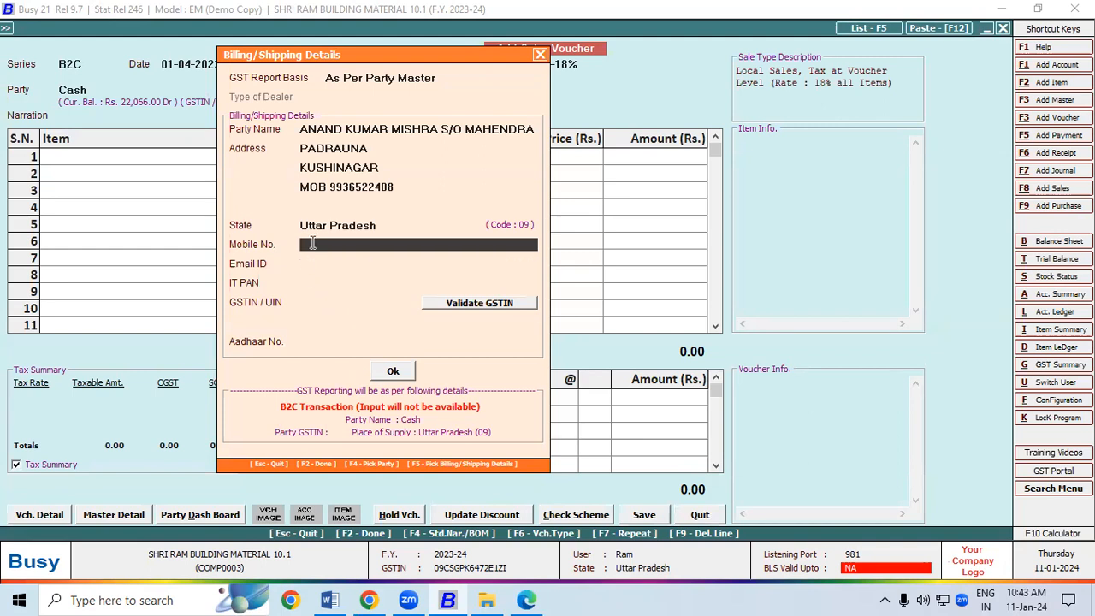
{"action": "left_click", "coordinate": [313, 263]}
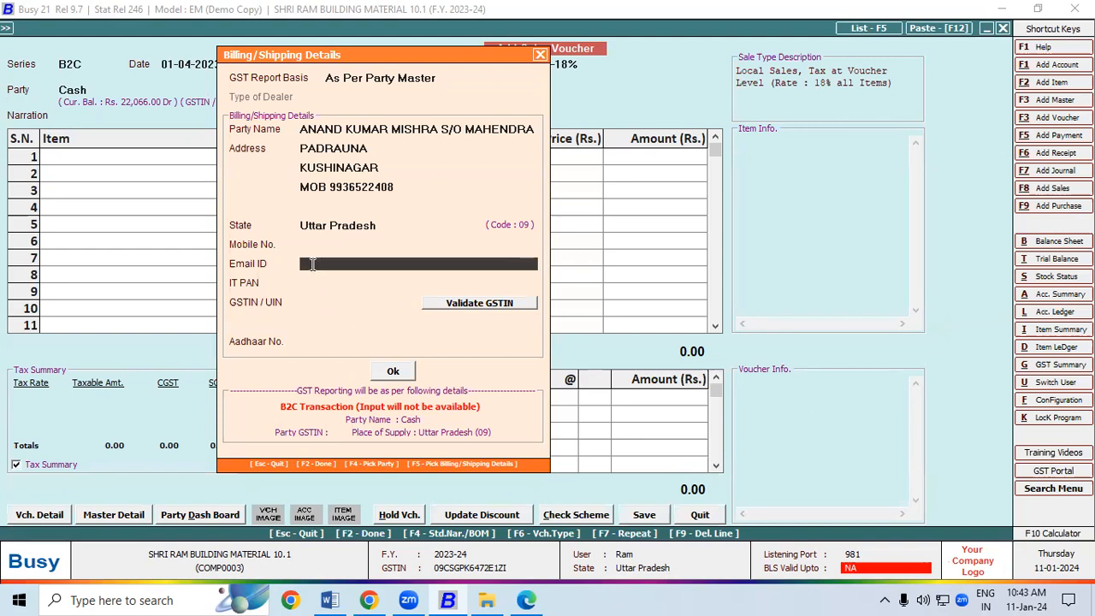
{"action": "left_click", "coordinate": [301, 283]}
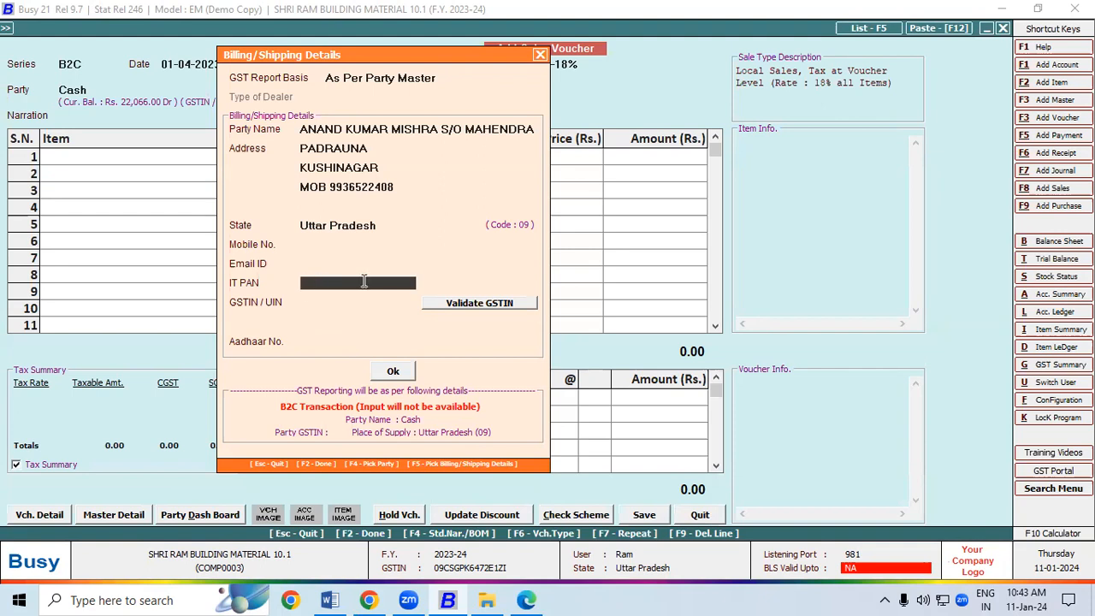
{"action": "left_click", "coordinate": [332, 301]}
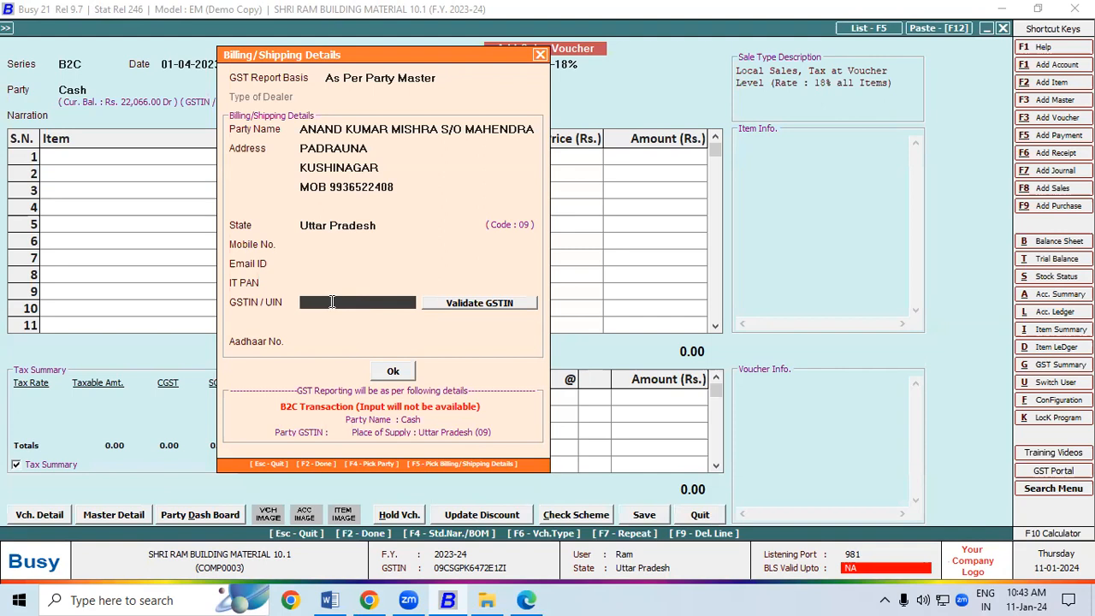
{"action": "left_click", "coordinate": [320, 340]}
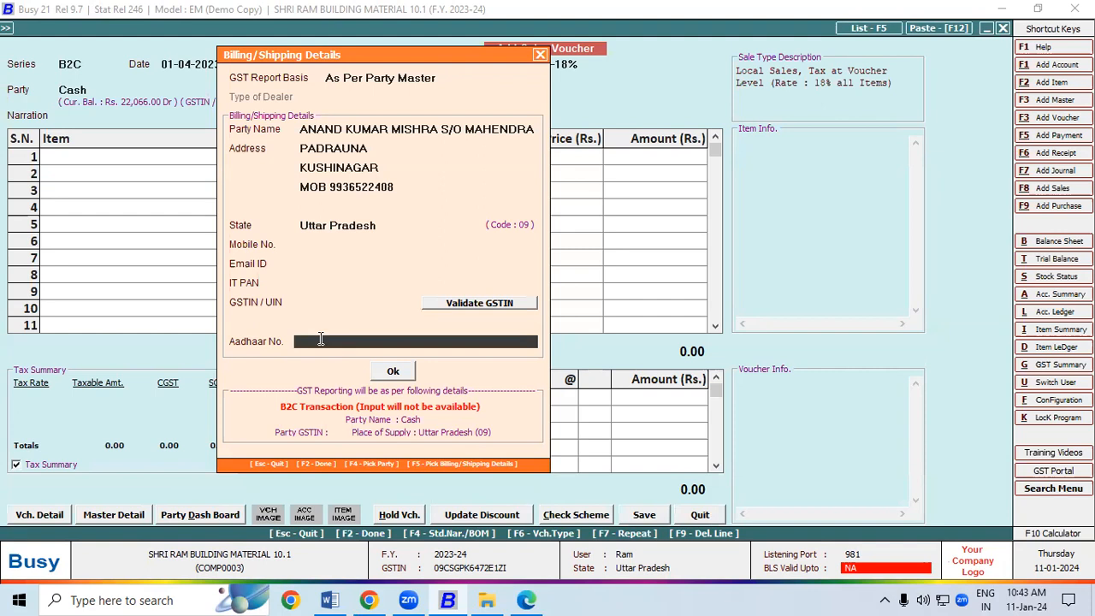
{"action": "left_click", "coordinate": [396, 371]}
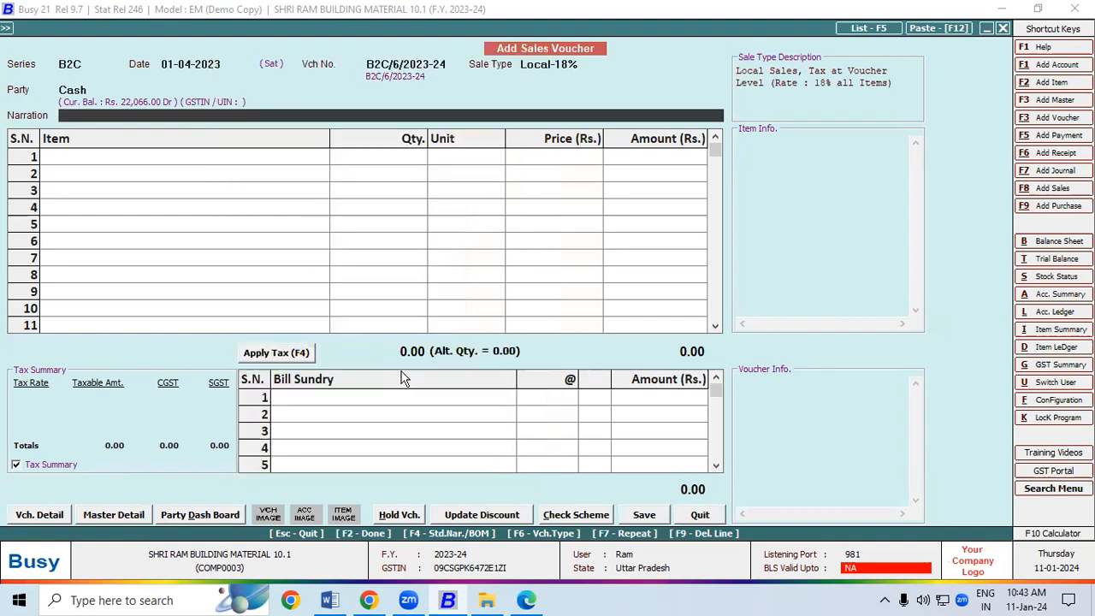
Bill 1000 Kgs M. S. Round Bar 10MM at 40, apply 9% CGST/SGST, and save
{"action": "left_click", "coordinate": [120, 157]}
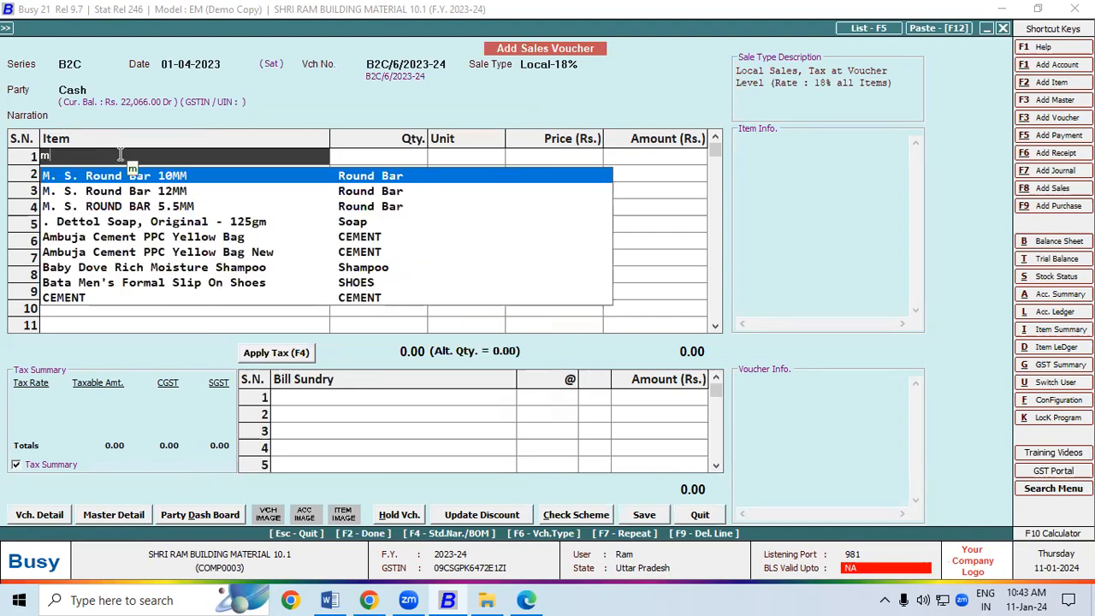
{"action": "key", "text": "Return"}
{"action": "type", "text": "1000"}
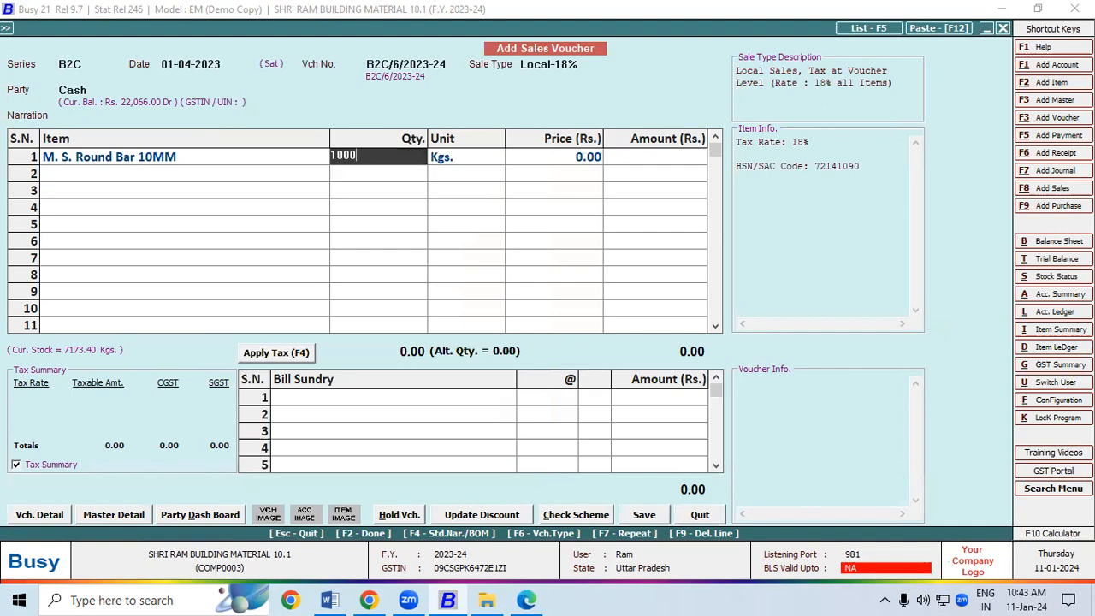
{"action": "key", "text": "Return"}
{"action": "key", "text": "Return"}
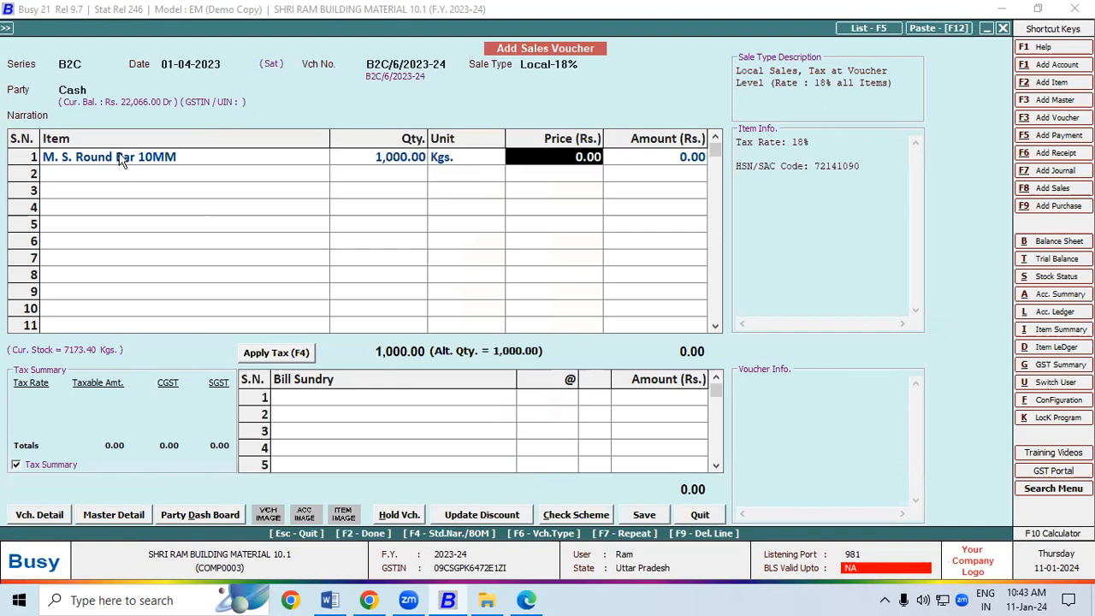
{"action": "type", "text": "40"}
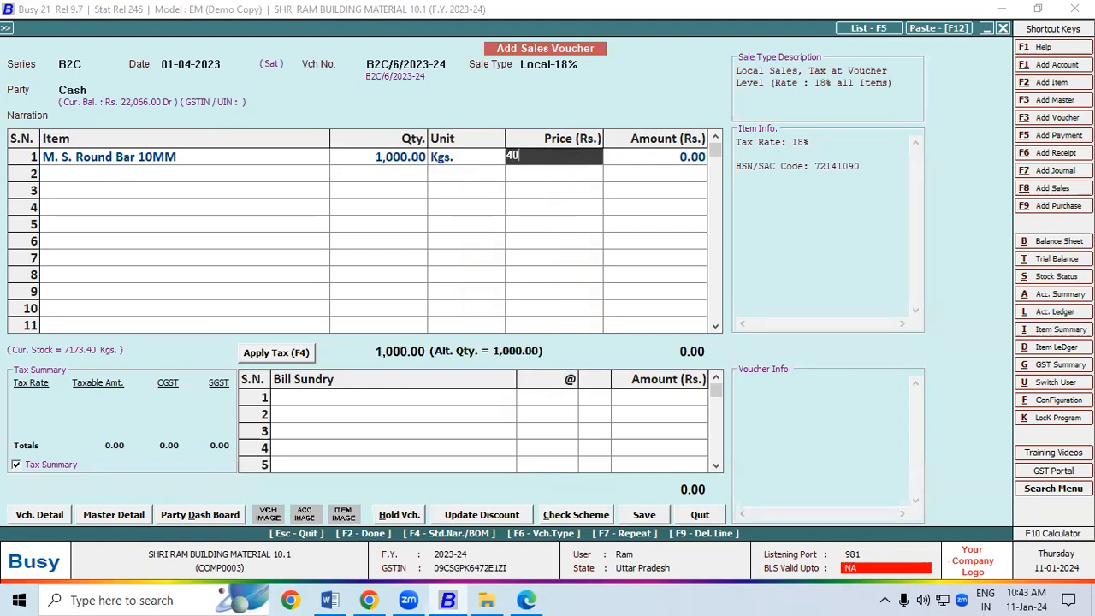
{"action": "key", "text": "Return"}
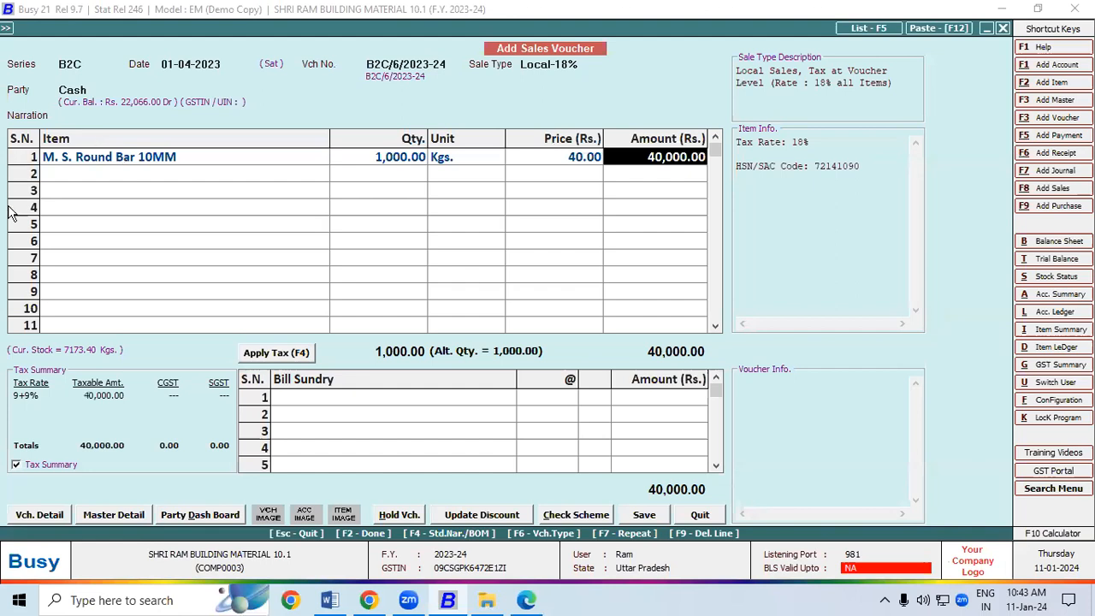
{"action": "left_click", "coordinate": [276, 353]}
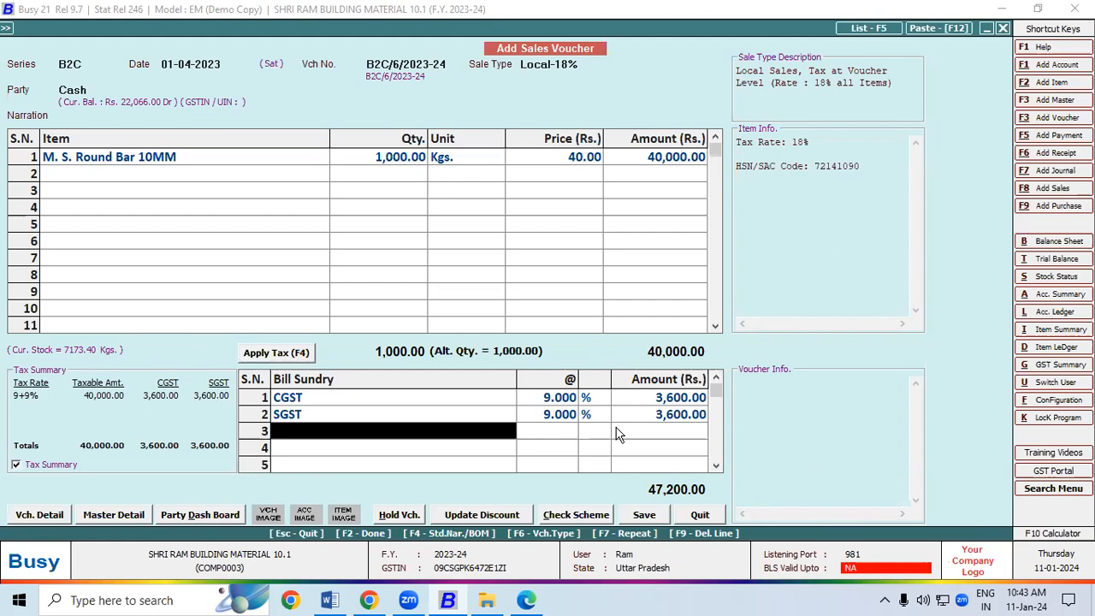
{"action": "left_click", "coordinate": [644, 515]}
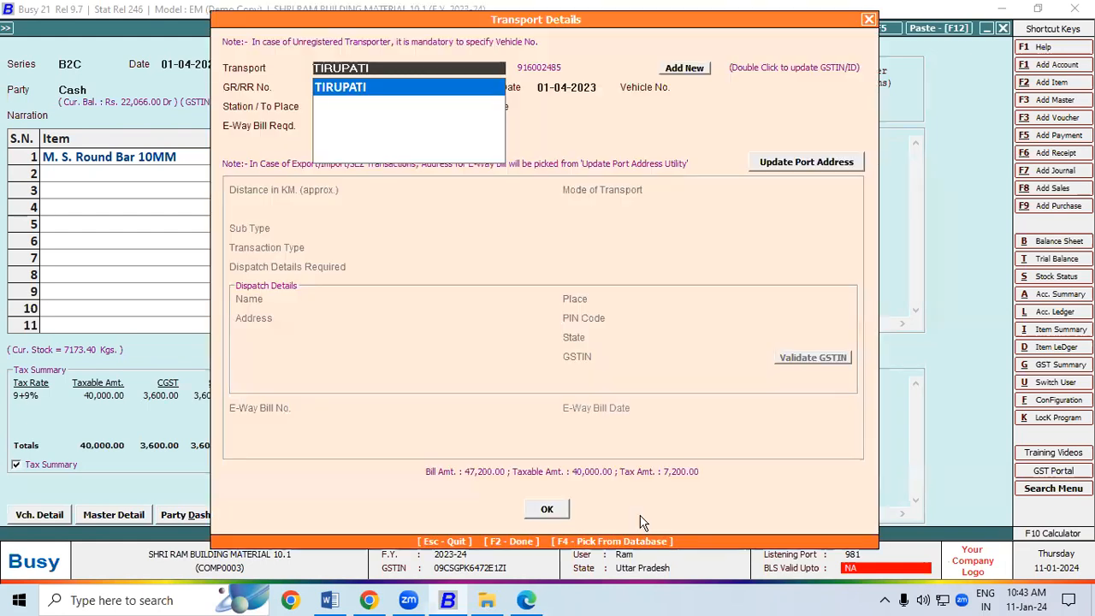
{"action": "left_click", "coordinate": [357, 96]}
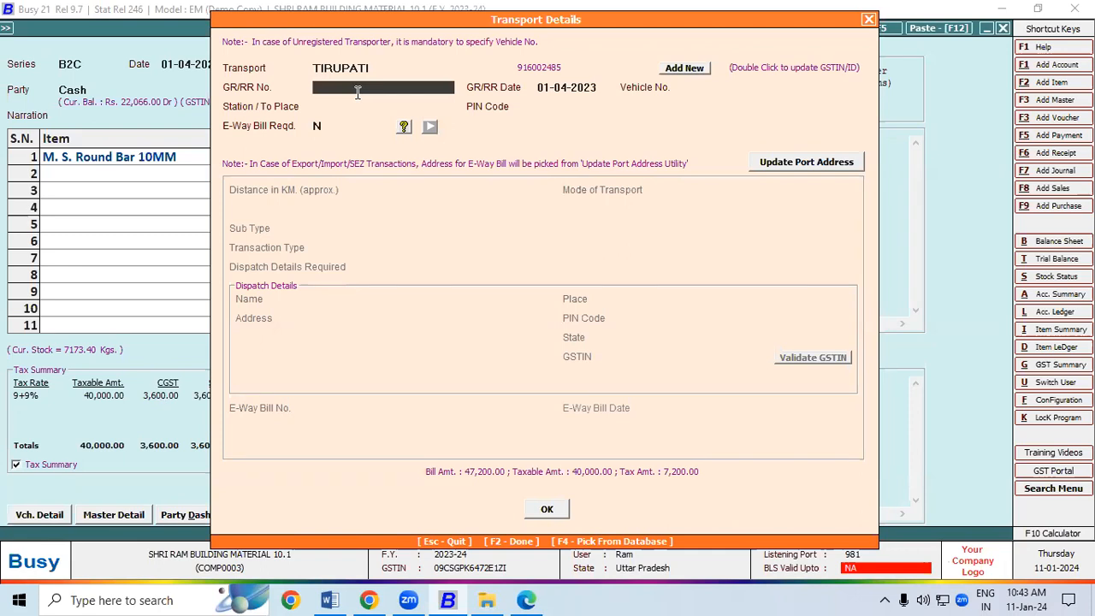
{"action": "type", "text": "12457"}
{"action": "key", "text": "Return"}
{"action": "key", "text": "Return"}
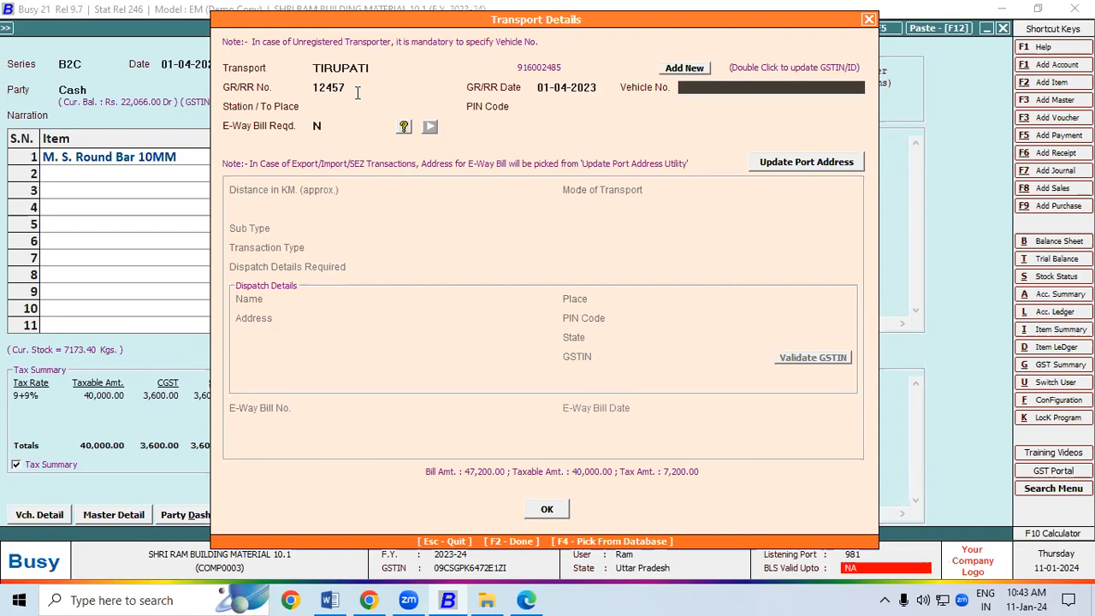
{"action": "type", "text": "UP57F4512"}
{"action": "key", "text": "Return"}
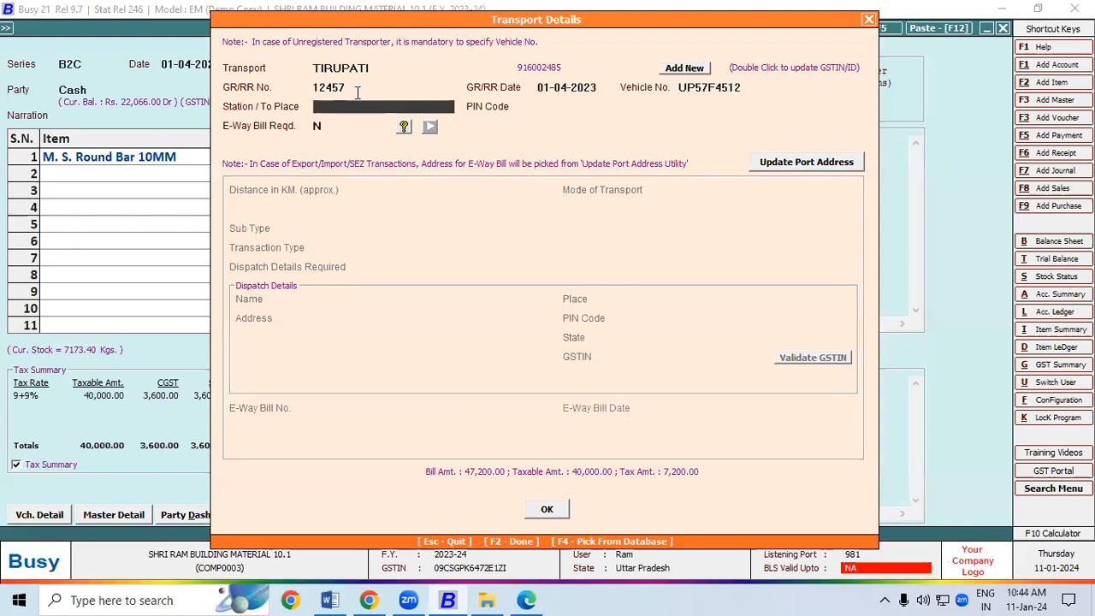
{"action": "type", "text": "PADRAUNA"}
{"action": "key", "text": "Return"}
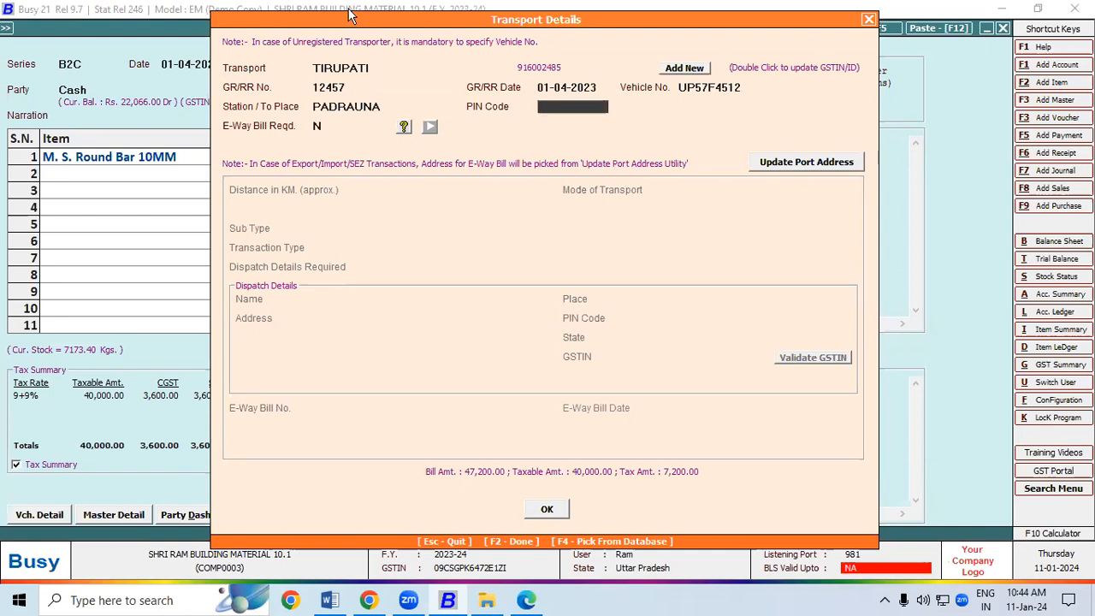
{"action": "type", "text": "274304"}
{"action": "key", "text": "Return"}
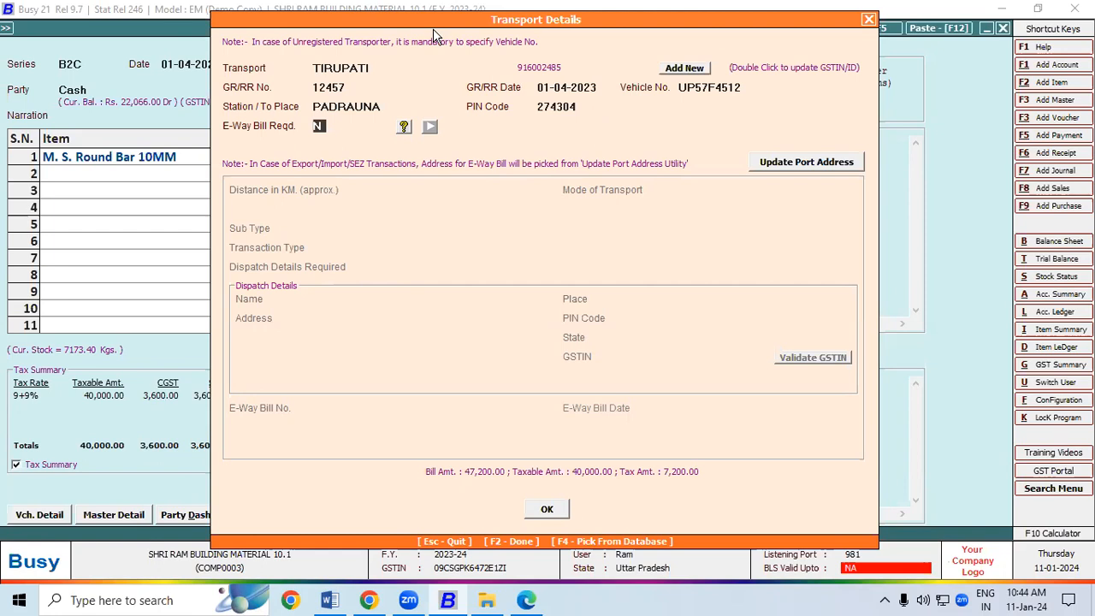
Save the invoice and preview it in STANDARD format
{"action": "left_click", "coordinate": [552, 511]}
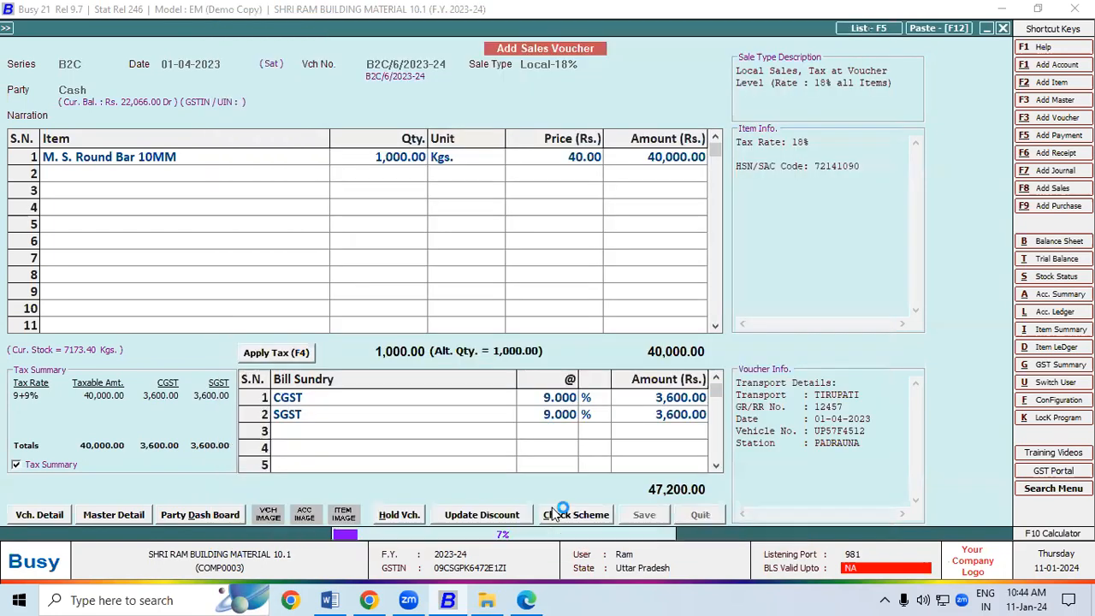
{"action": "left_click", "coordinate": [585, 335]}
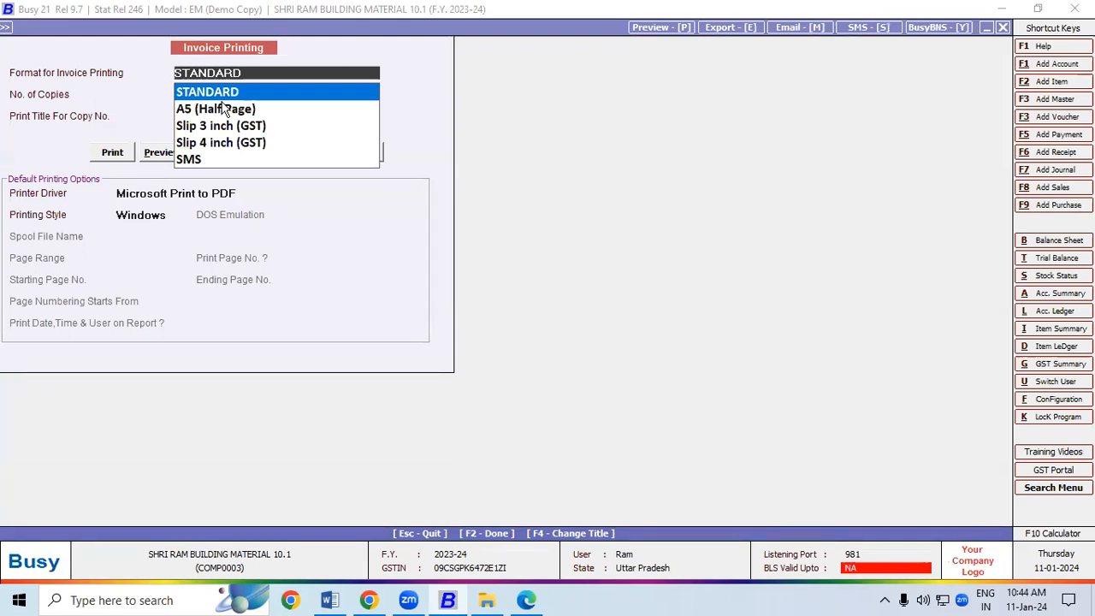
{"action": "left_click", "coordinate": [159, 152]}
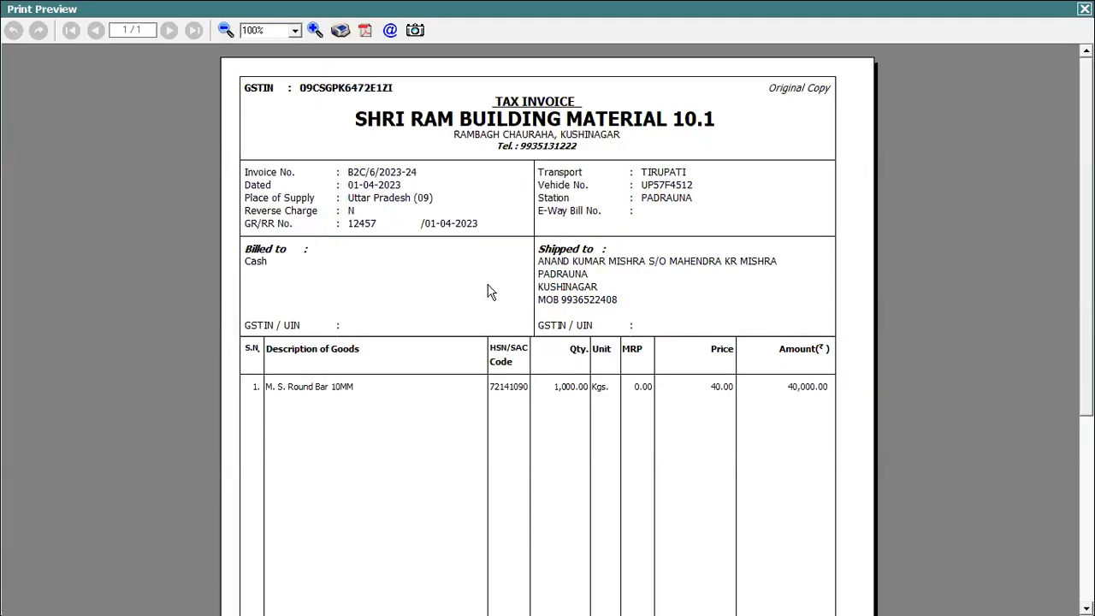
{"action": "scroll", "coordinate": [807, 248], "scroll_direction": "down", "scroll_amount": 1}
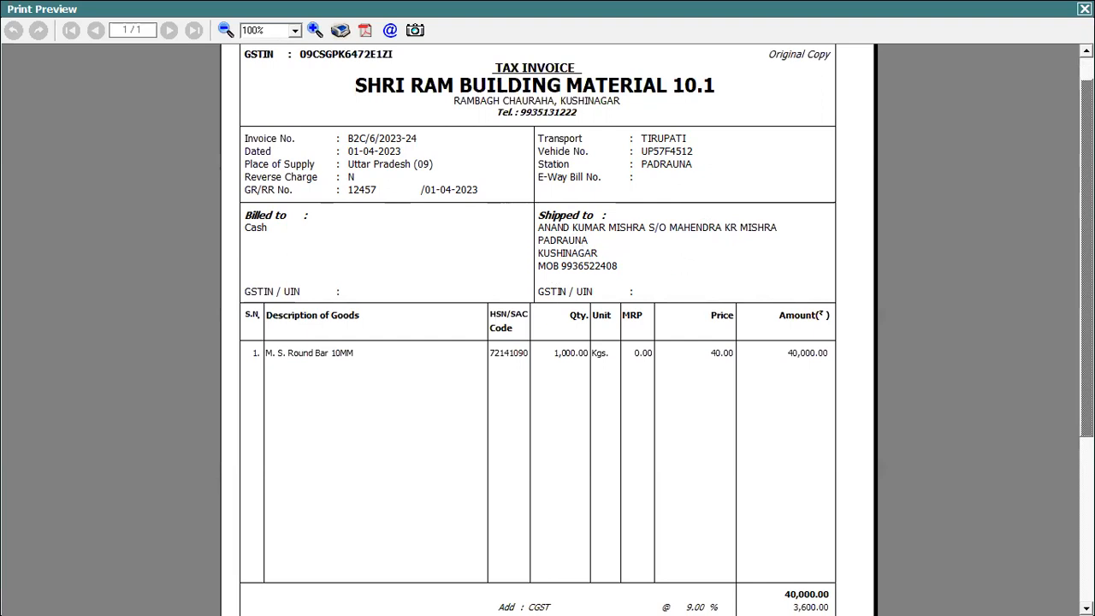
{"action": "scroll", "coordinate": [548, 330], "scroll_direction": "down", "scroll_amount": 2}
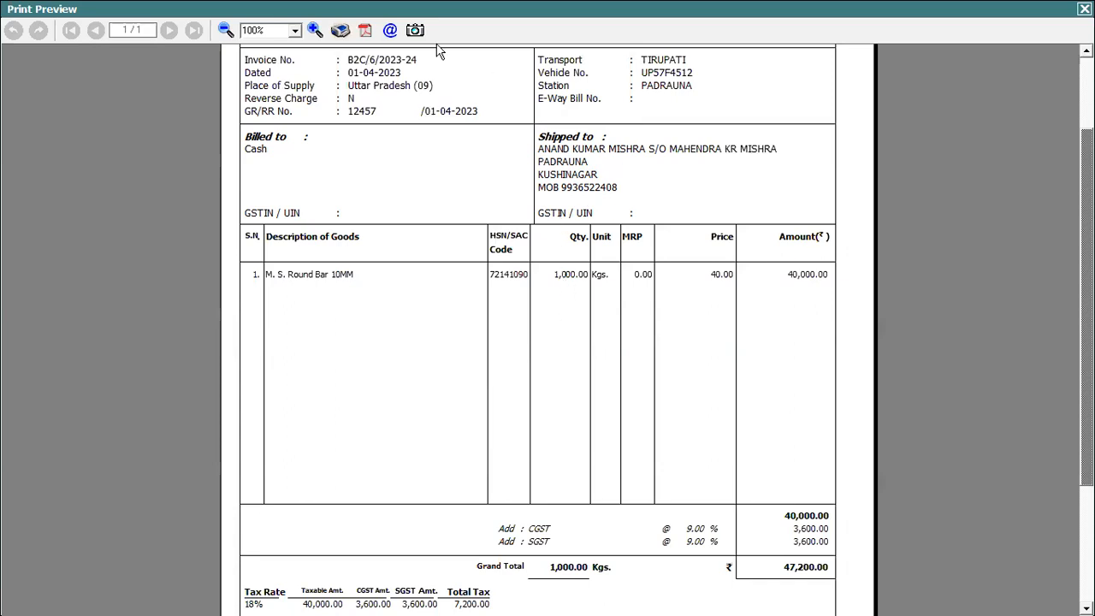
Try printing via Microsoft Print to PDF and PDF export, cancelling both, then return to Edge
{"action": "left_click", "coordinate": [339, 30]}
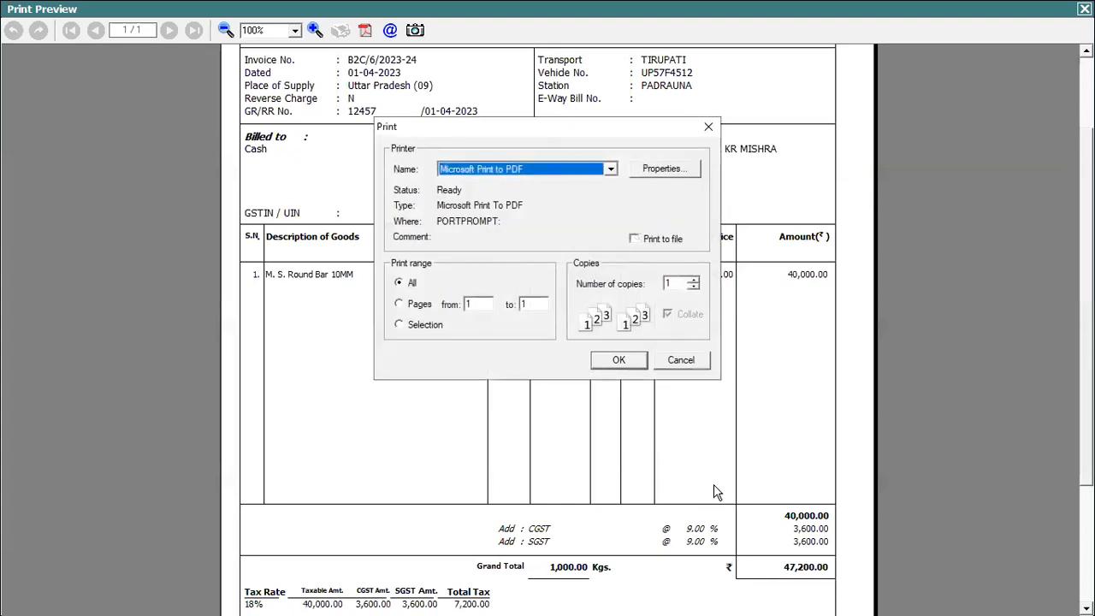
{"action": "left_click", "coordinate": [611, 170]}
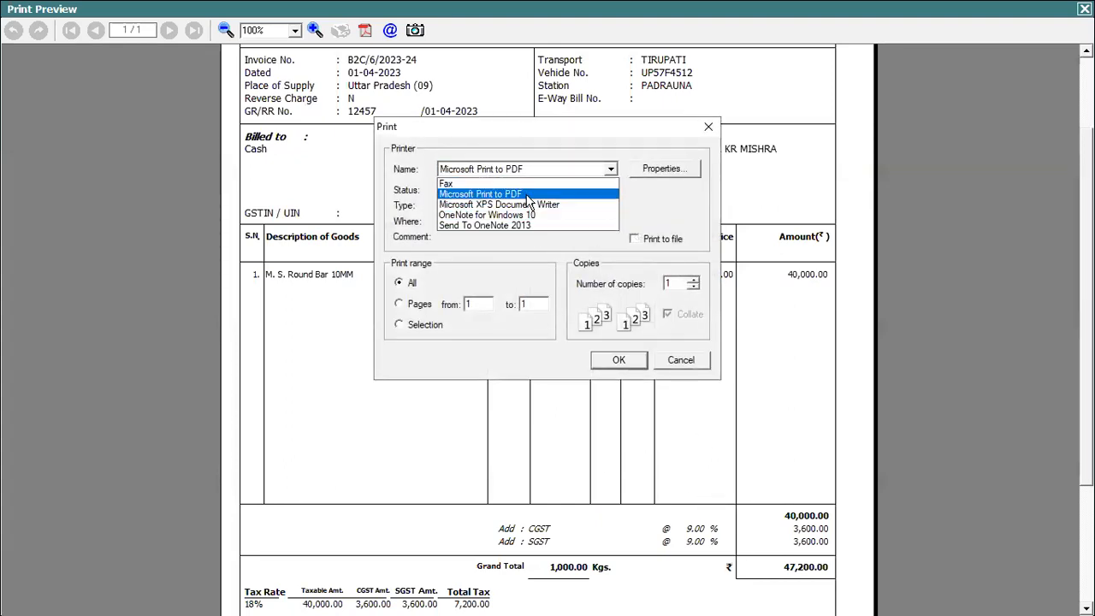
{"action": "left_click", "coordinate": [528, 196]}
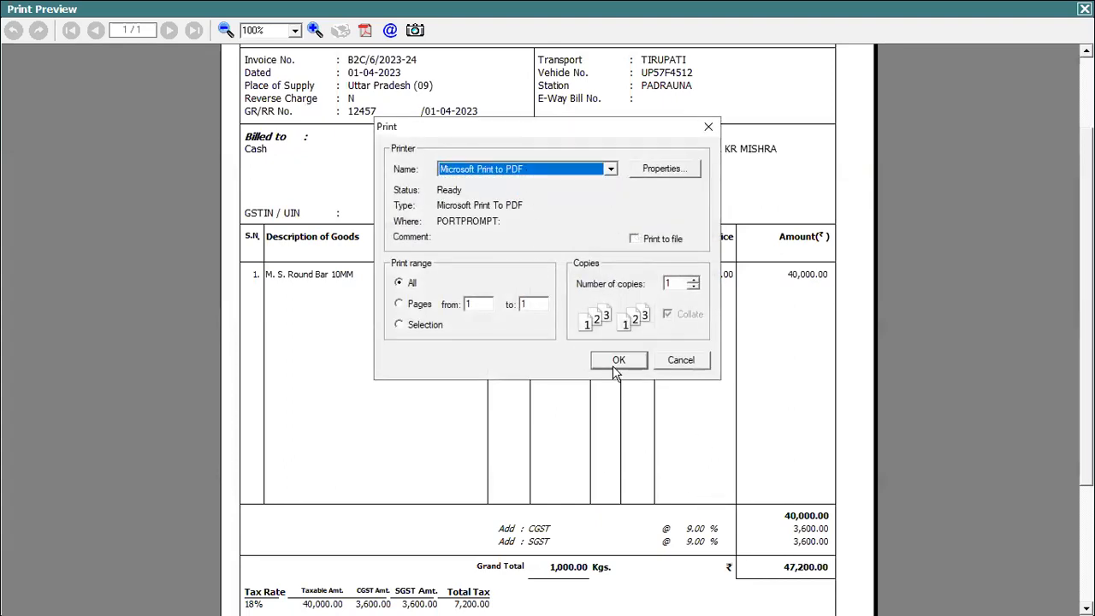
{"action": "left_click", "coordinate": [699, 364]}
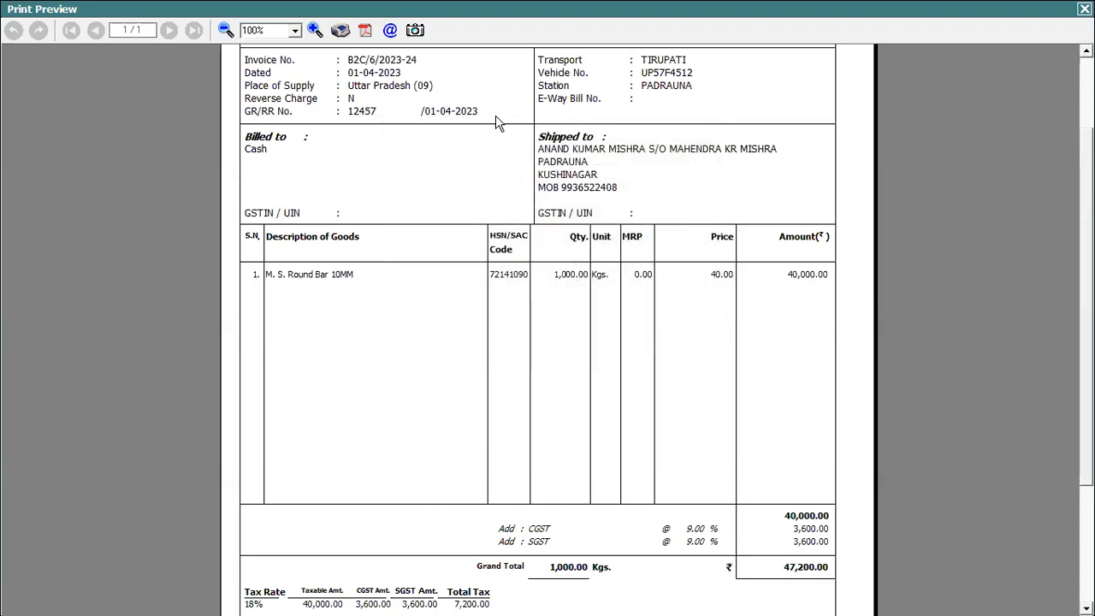
{"action": "left_click", "coordinate": [364, 30]}
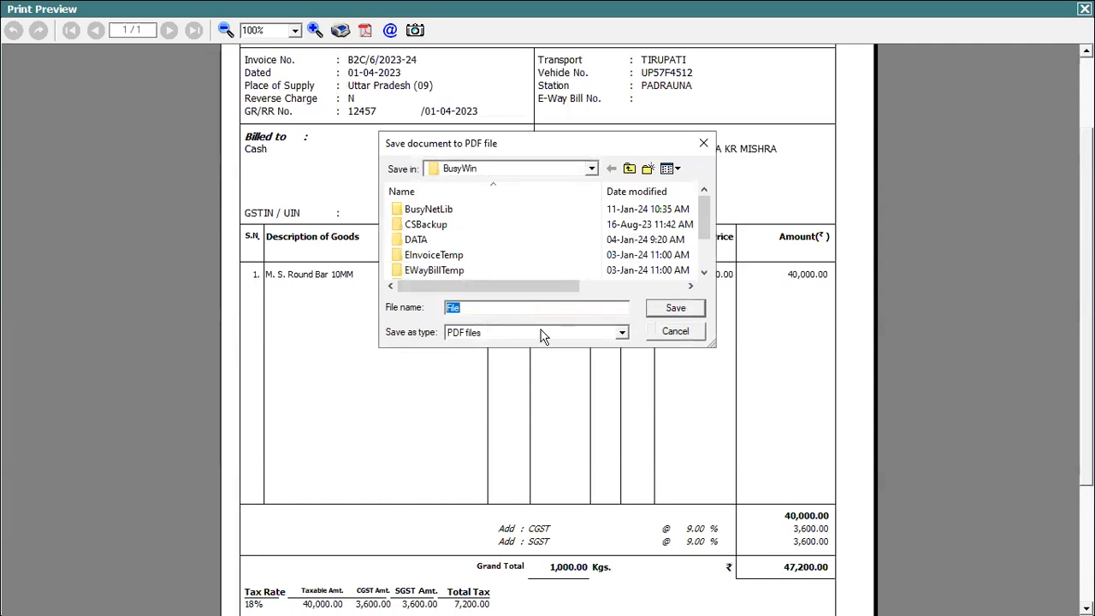
{"action": "left_click", "coordinate": [673, 334]}
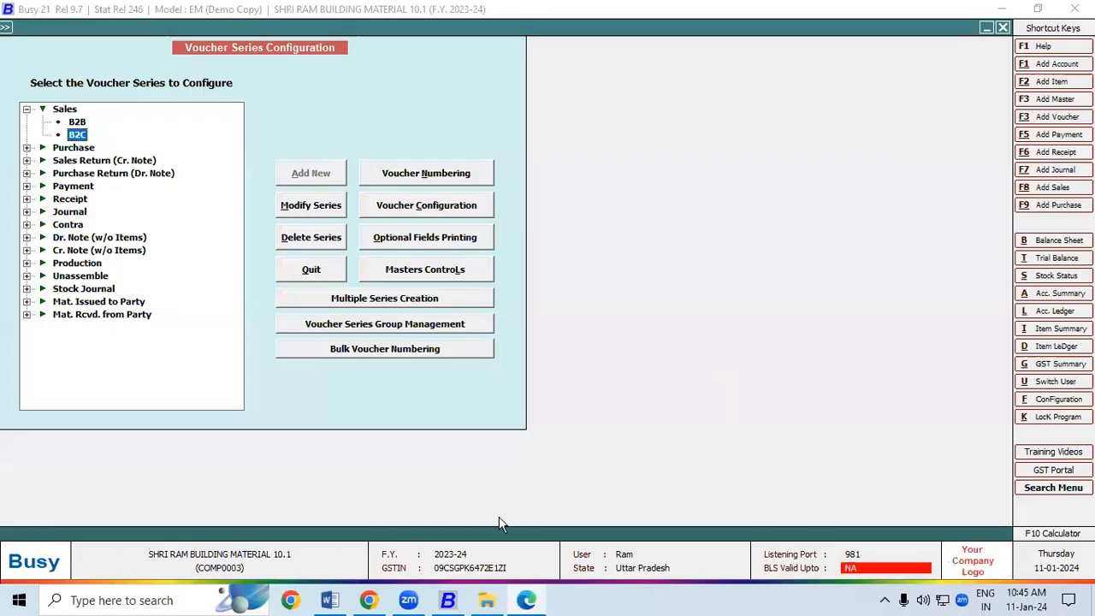
{"action": "left_click", "coordinate": [528, 605]}
Scroll to the next reference invoice and highlight billed-to Cash and the shipped-to name and town
{"action": "scroll", "coordinate": [1058, 579], "scroll_direction": "down", "scroll_amount": 1}
{"action": "scroll", "coordinate": [1058, 578], "scroll_direction": "down", "scroll_amount": 10}
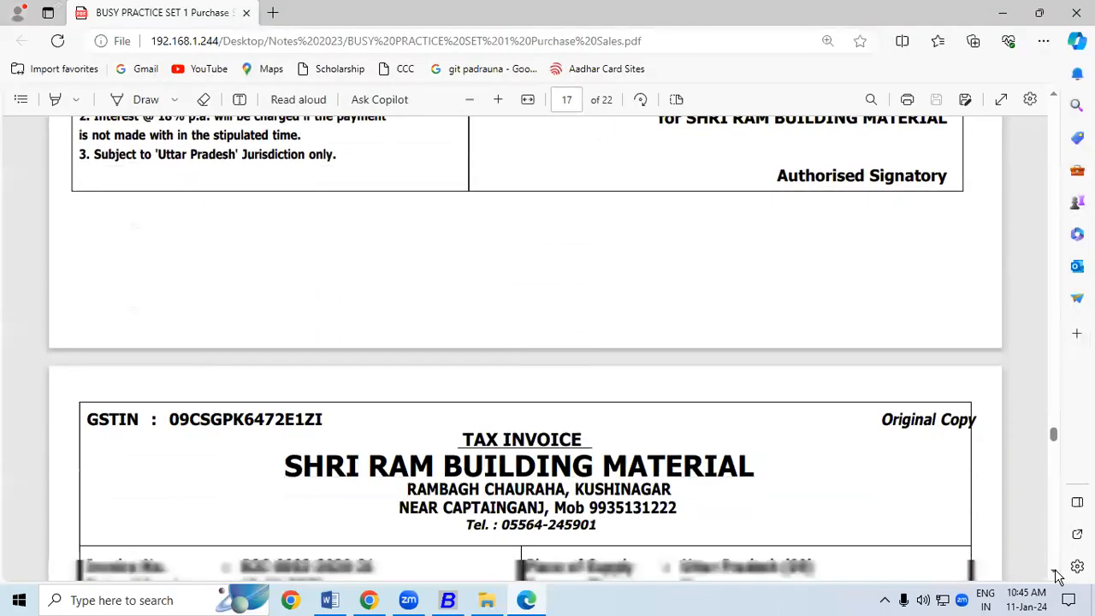
{"action": "scroll", "coordinate": [1058, 579], "scroll_direction": "down", "scroll_amount": 3}
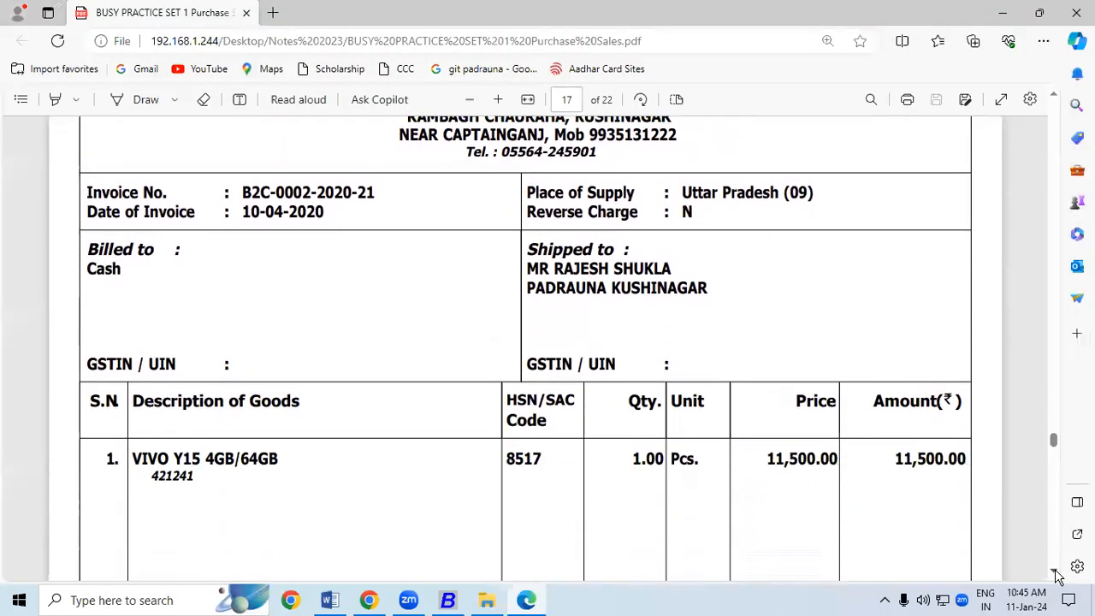
{"action": "scroll", "coordinate": [1057, 579], "scroll_direction": "down", "scroll_amount": 1}
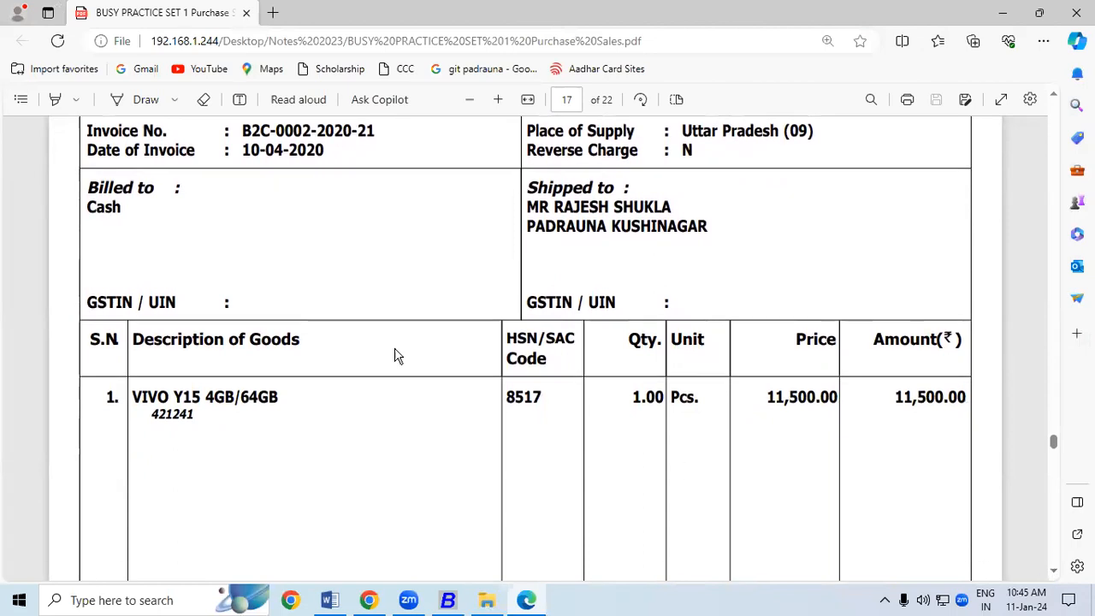
{"action": "left_click_drag", "start_coordinate": [88, 206], "coordinate": [120, 207]}
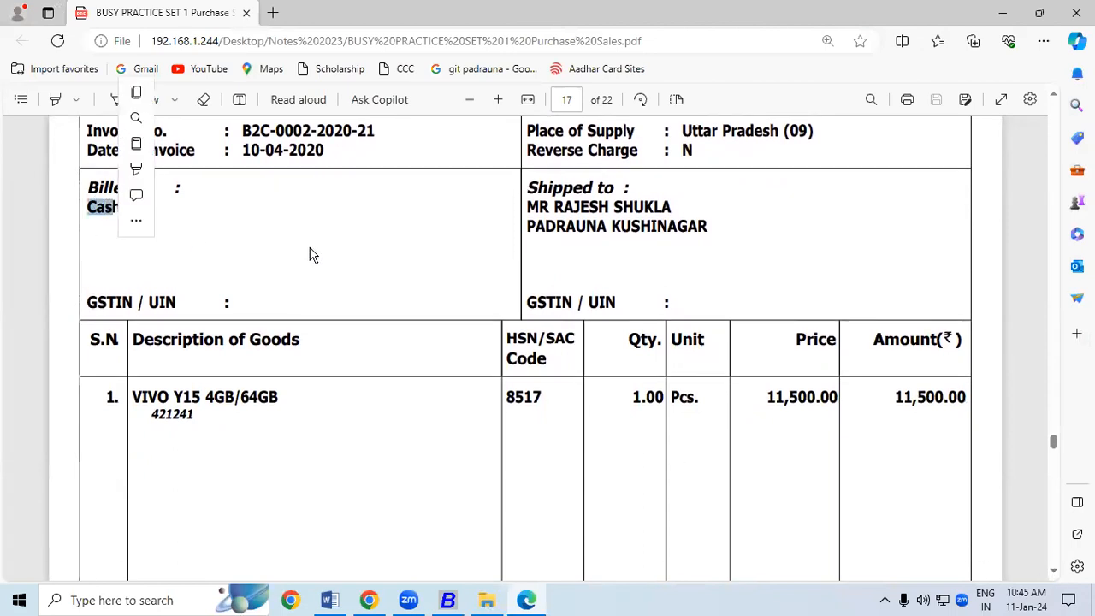
{"action": "left_click_drag", "start_coordinate": [554, 207], "coordinate": [684, 208]}
{"action": "left_click_drag", "start_coordinate": [528, 226], "coordinate": [712, 229]}
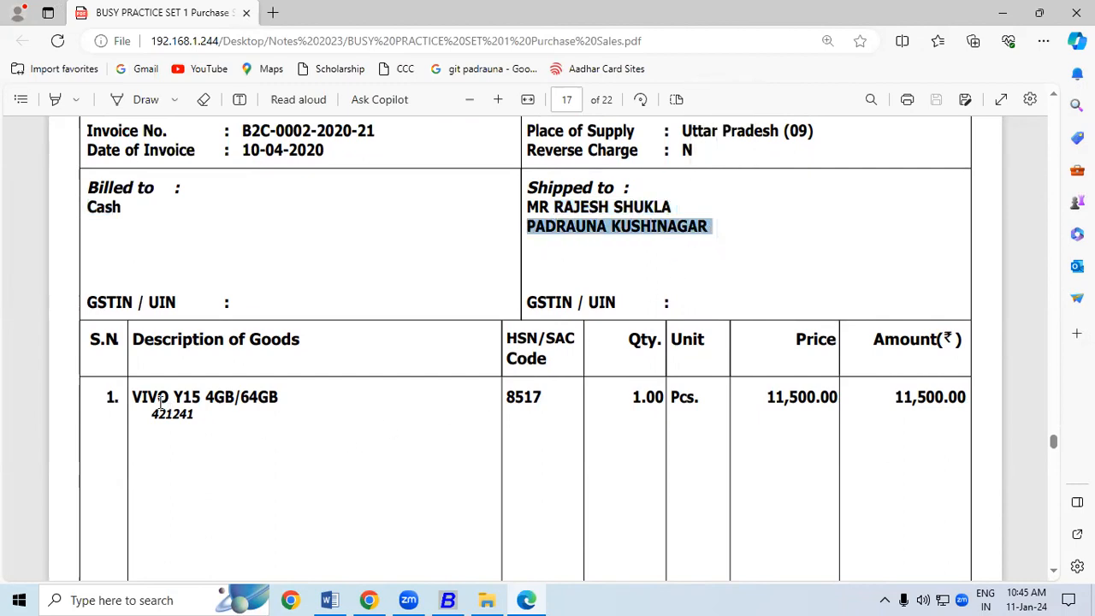
Note the item model, quantity and 11,500.00 price, then start a new sales voucher in Busy
{"action": "left_click_drag", "start_coordinate": [174, 398], "coordinate": [227, 398]}
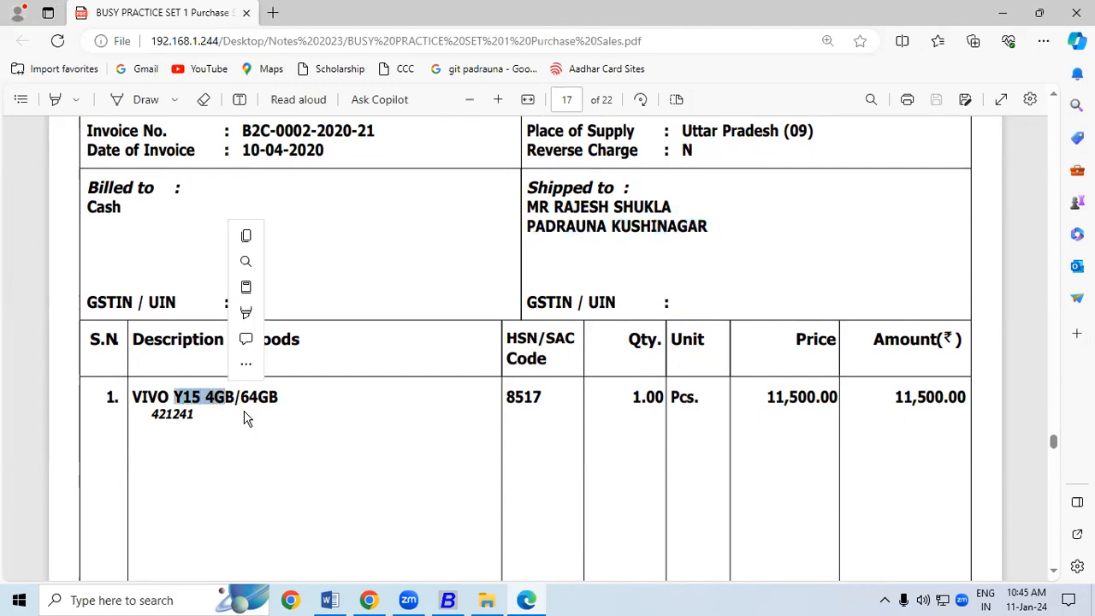
{"action": "left_click", "coordinate": [637, 399]}
{"action": "left_click_drag", "start_coordinate": [637, 399], "coordinate": [648, 399]}
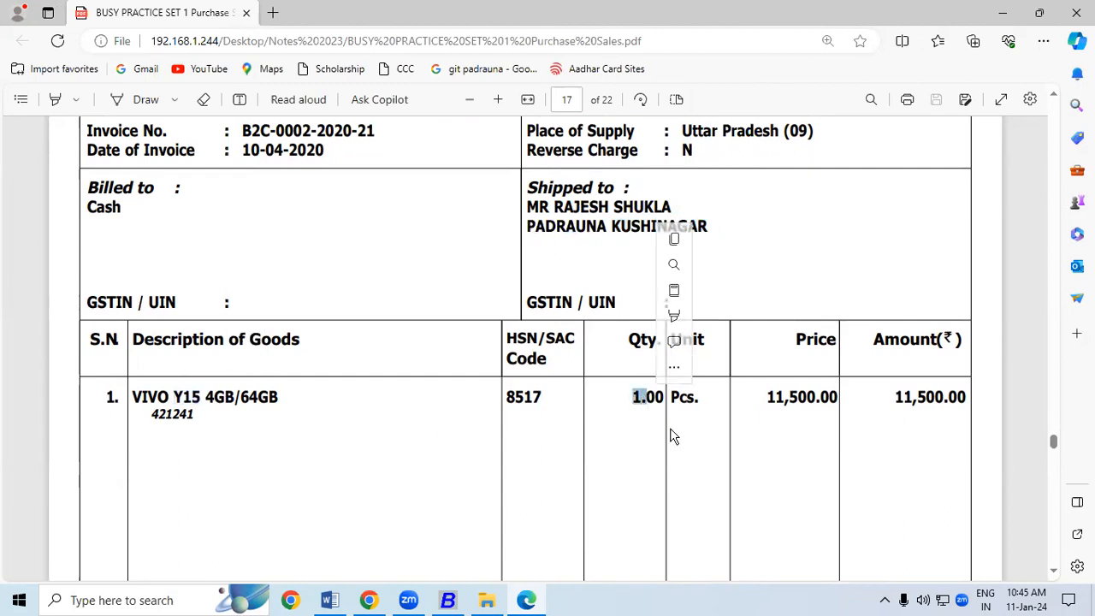
{"action": "left_click_drag", "start_coordinate": [764, 402], "coordinate": [845, 403]}
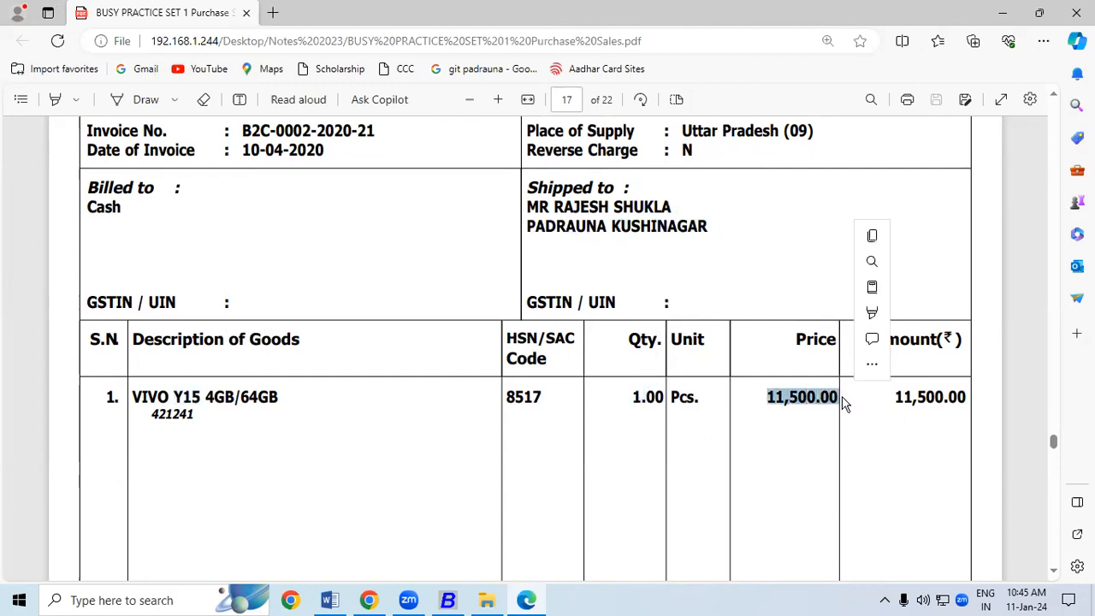
{"action": "left_click", "coordinate": [447, 600]}
{"action": "left_click", "coordinate": [1053, 187]}
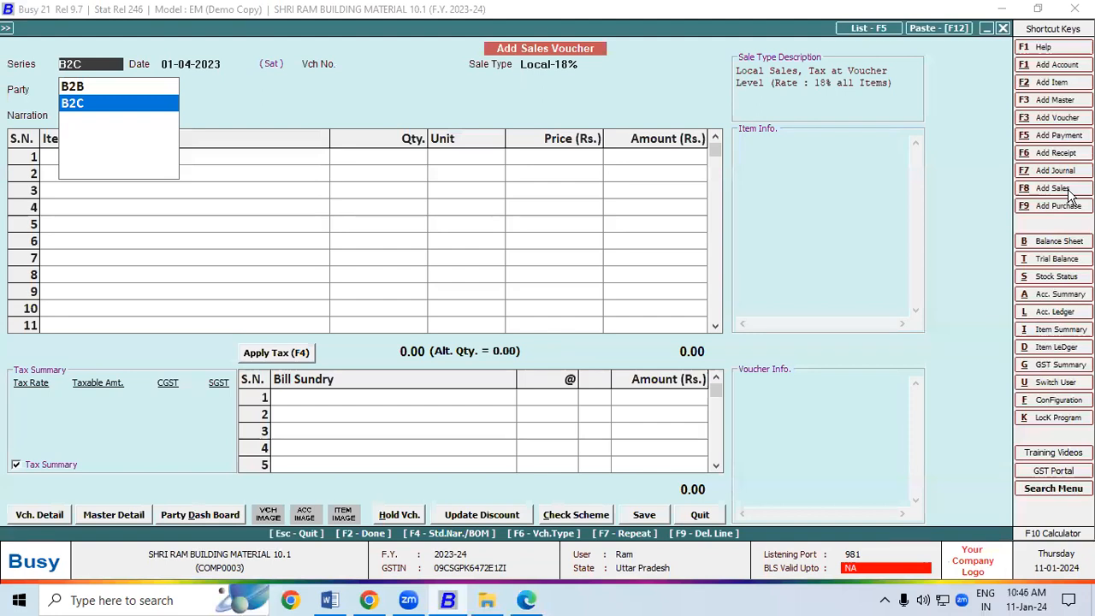
Accept series B2C and Local-18%, choose Cash as party, and enter the customer's shipping name and address
{"action": "key", "text": "Return"}
{"action": "key", "text": "Return"}
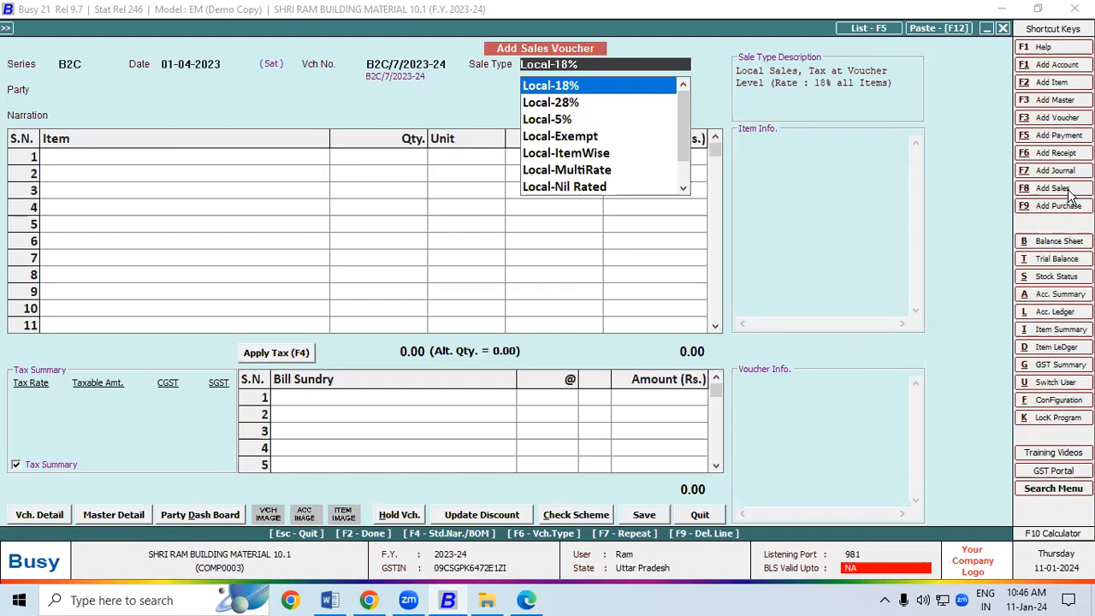
{"action": "key", "text": "Return"}
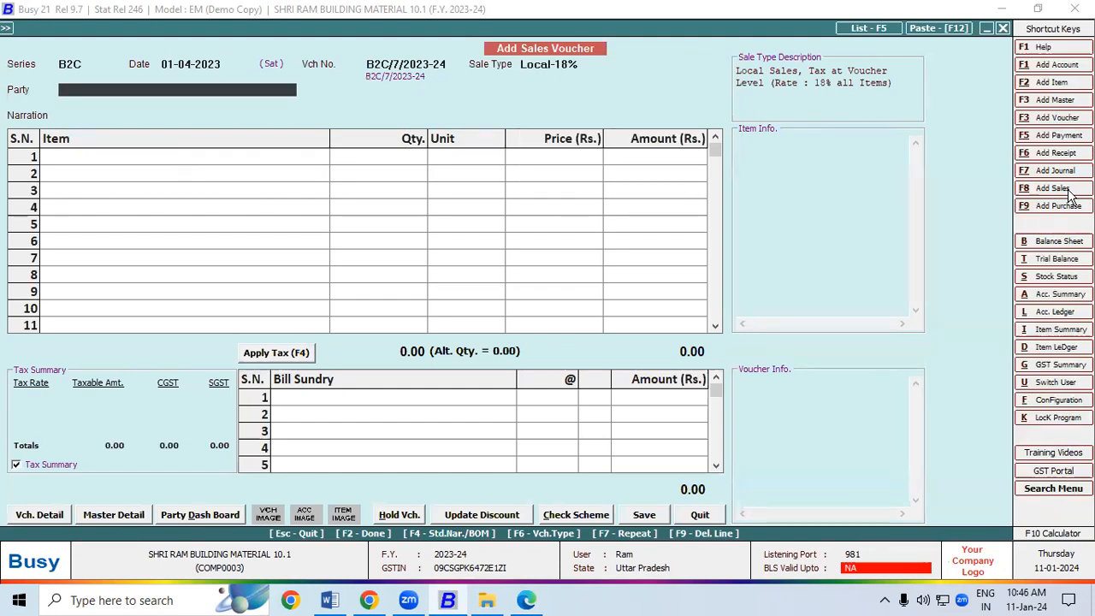
{"action": "type", "text": "C"}
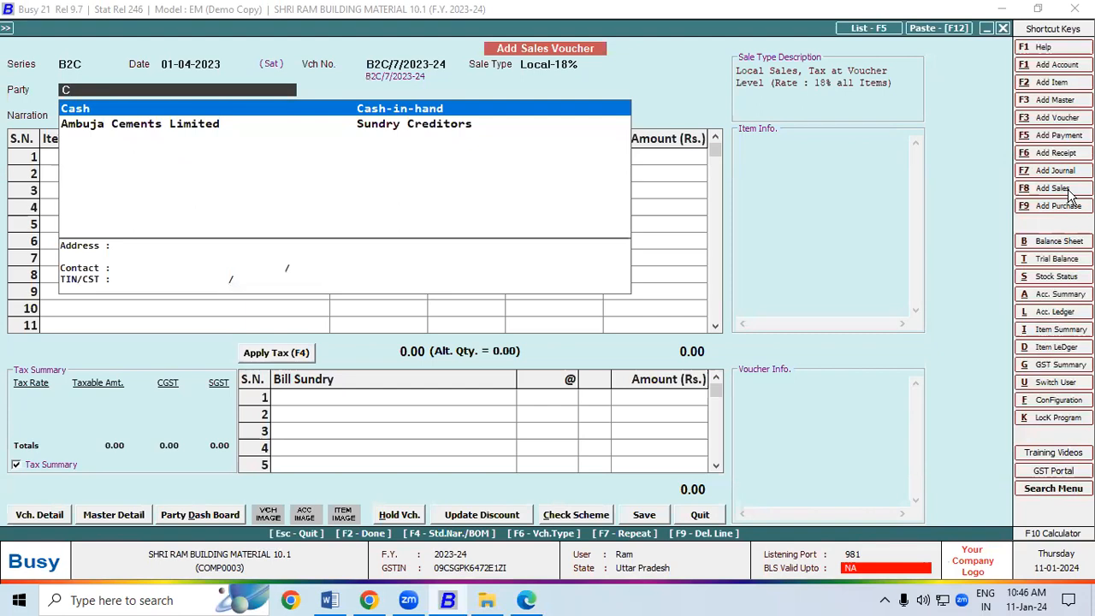
{"action": "key", "text": "Return"}
{"action": "key", "text": "Return"}
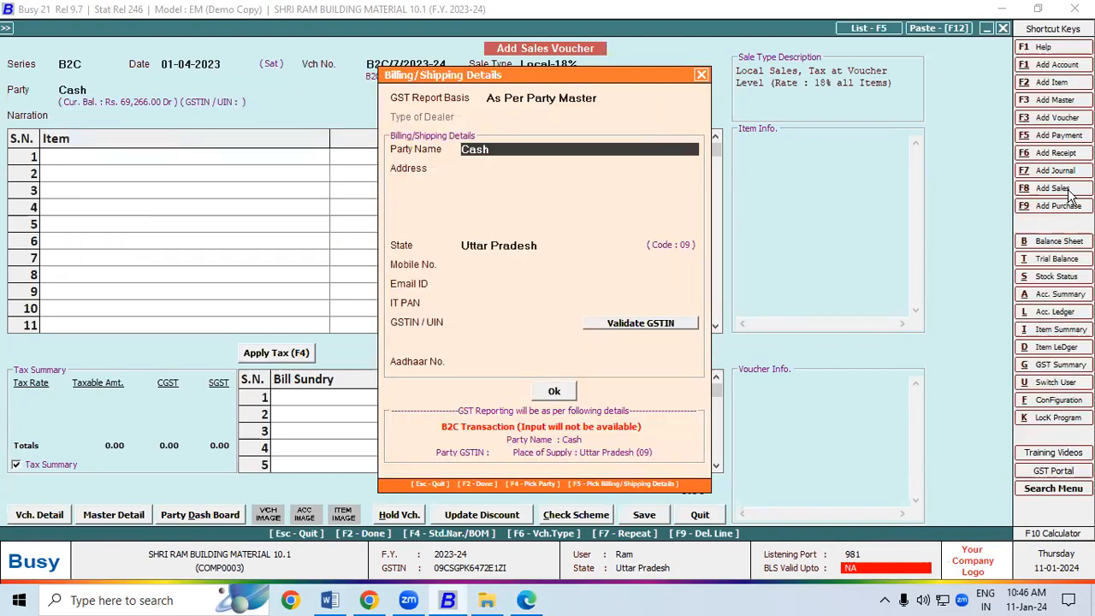
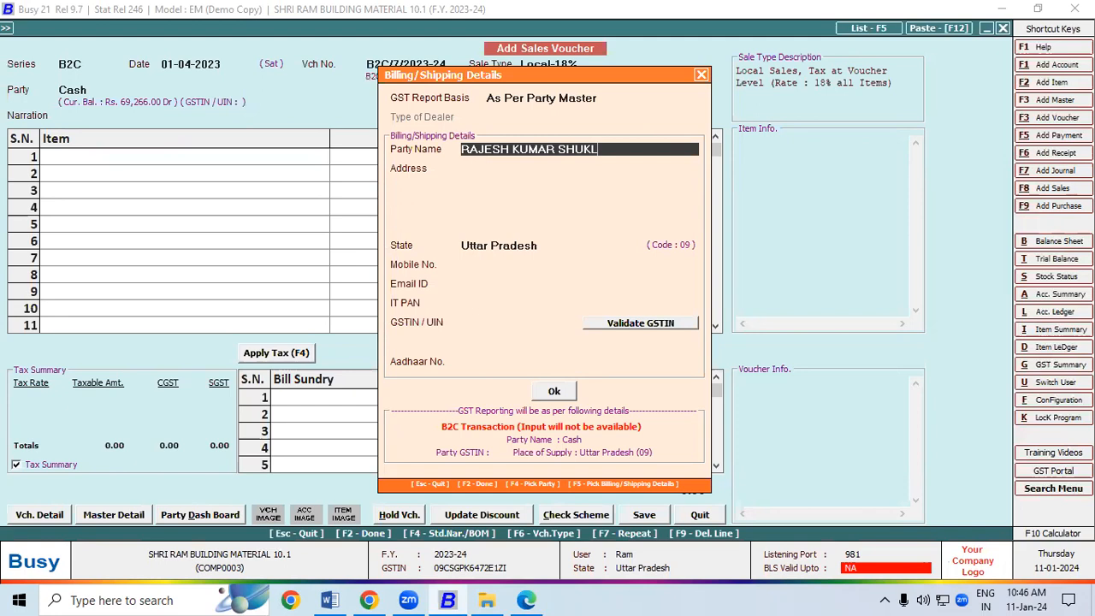
{"action": "key", "text": "Return"}
{"action": "type", "text": "PADRAUNA"}
{"action": "key", "text": "Return"}
{"action": "type", "text": "KUSHINAGA"}
{"action": "key", "text": "Return"}
{"action": "key", "text": "Return"}
{"action": "key", "text": "Return"}
{"action": "key", "text": "Return"}
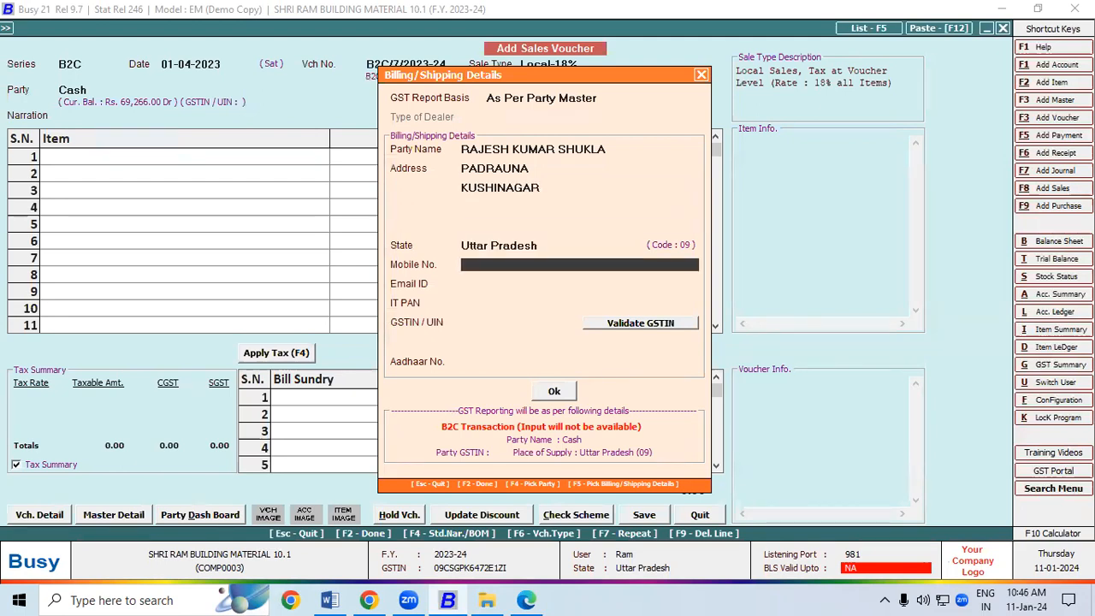
{"action": "left_click", "coordinate": [556, 391]}
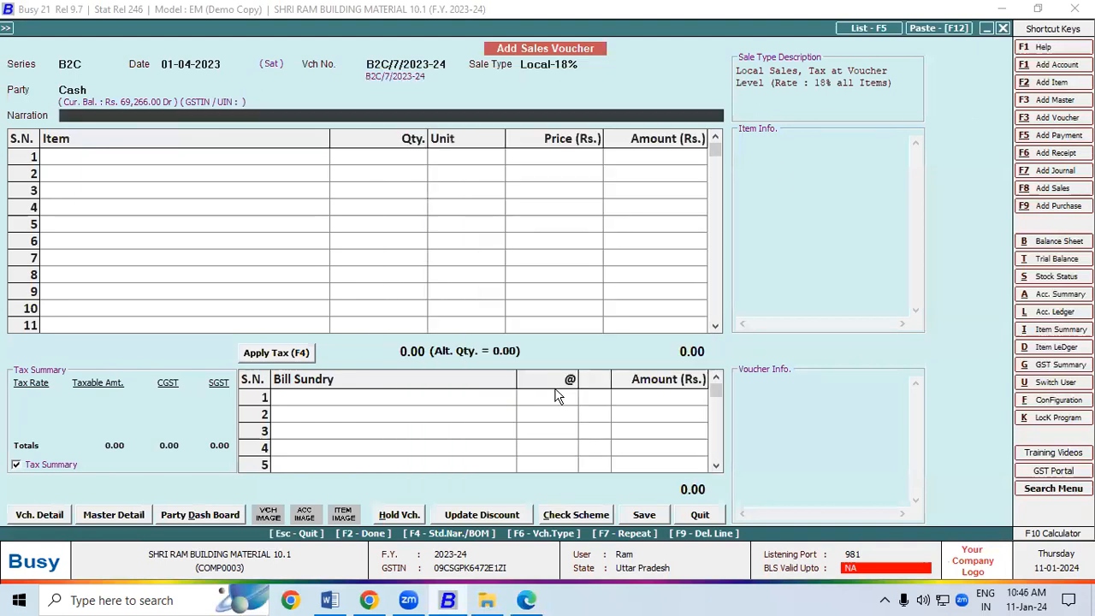
Add one VIVO Y15 4GB/64GB to the voucher with serial number 421241
{"action": "left_click", "coordinate": [62, 158]}
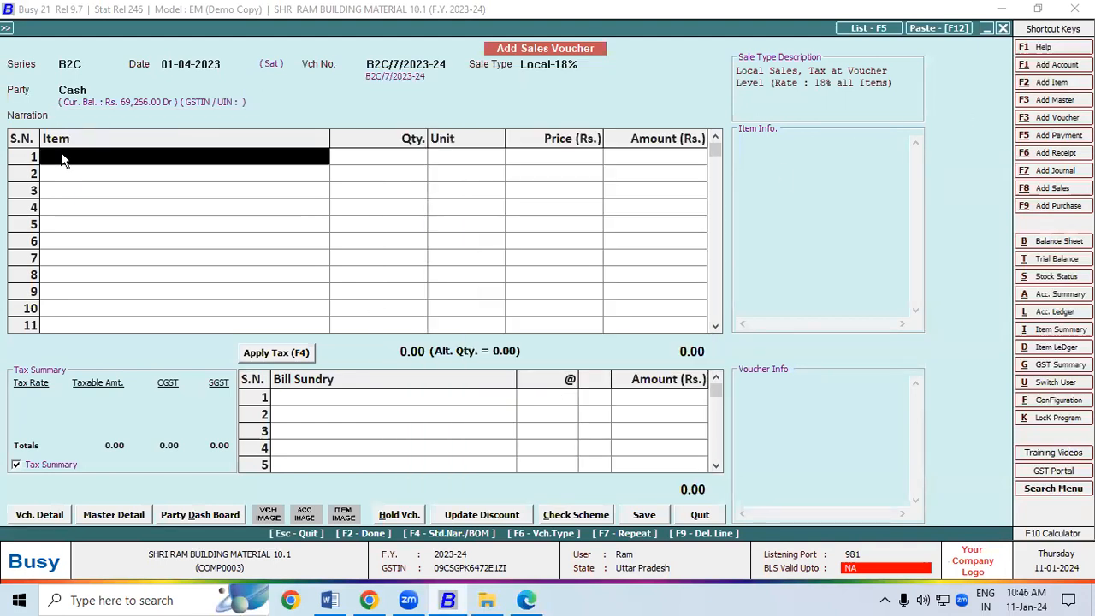
{"action": "type", "text": "v"}
{"action": "key", "text": "Return"}
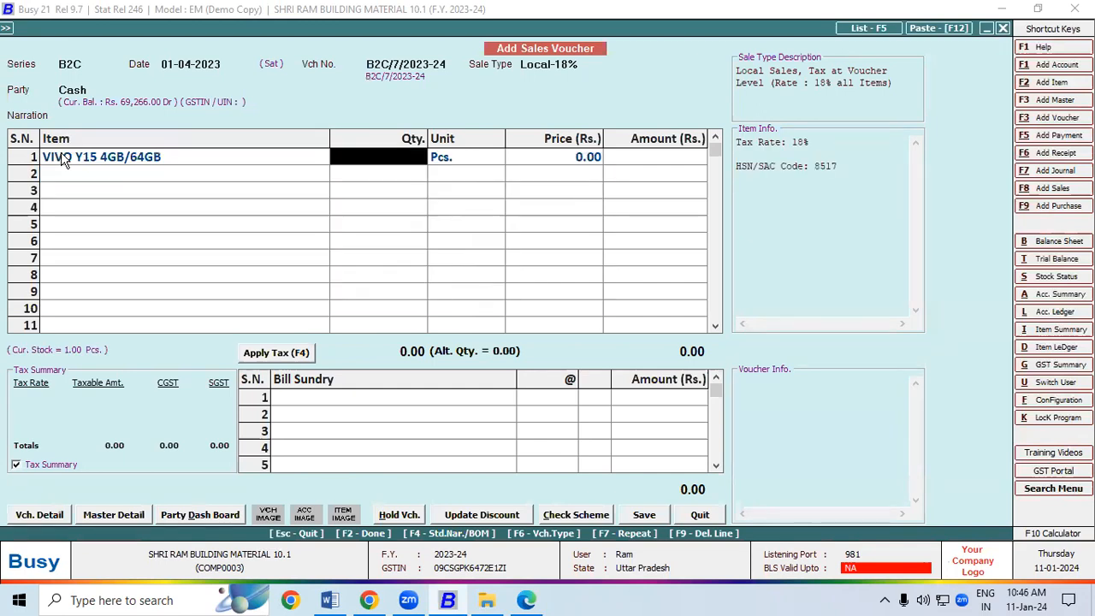
{"action": "type", "text": "1"}
{"action": "key", "text": "Return"}
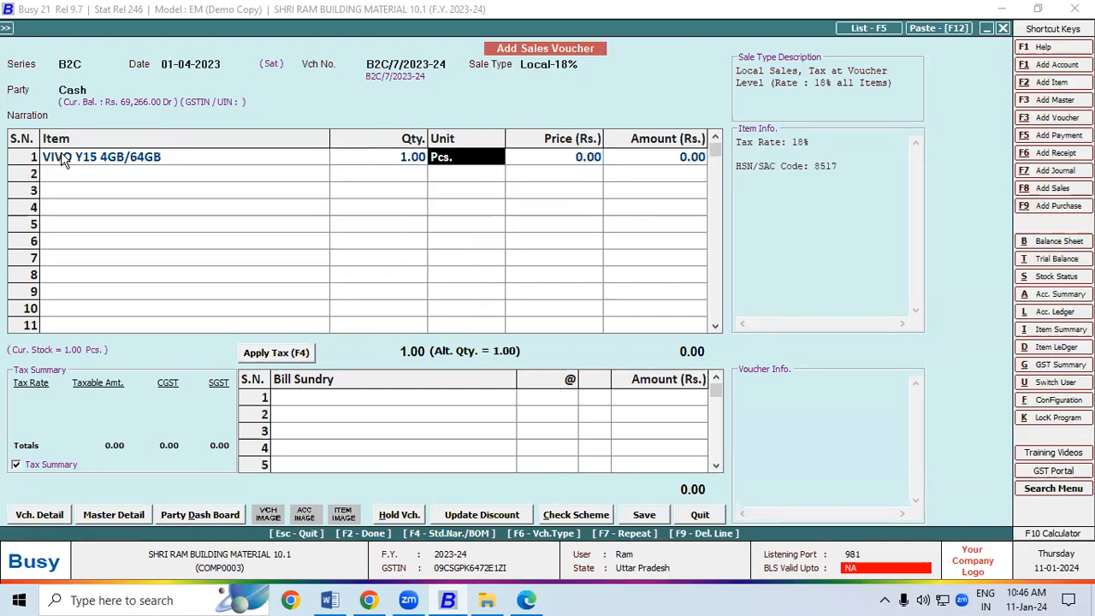
{"action": "key", "text": "Return"}
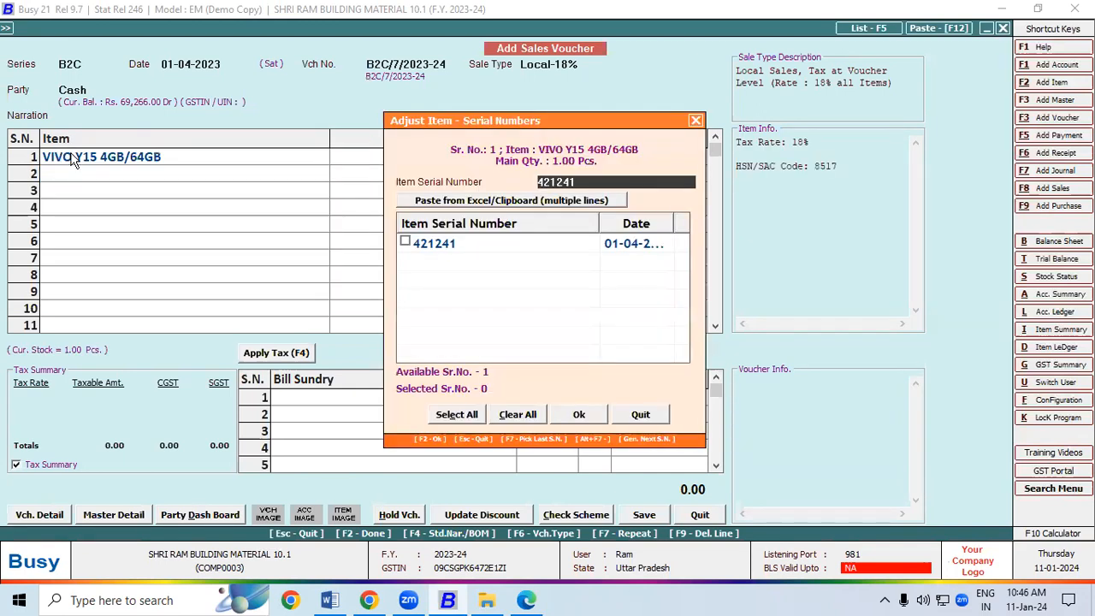
{"action": "left_click", "coordinate": [419, 246]}
{"action": "left_click", "coordinate": [405, 242]}
{"action": "left_click", "coordinate": [571, 412]}
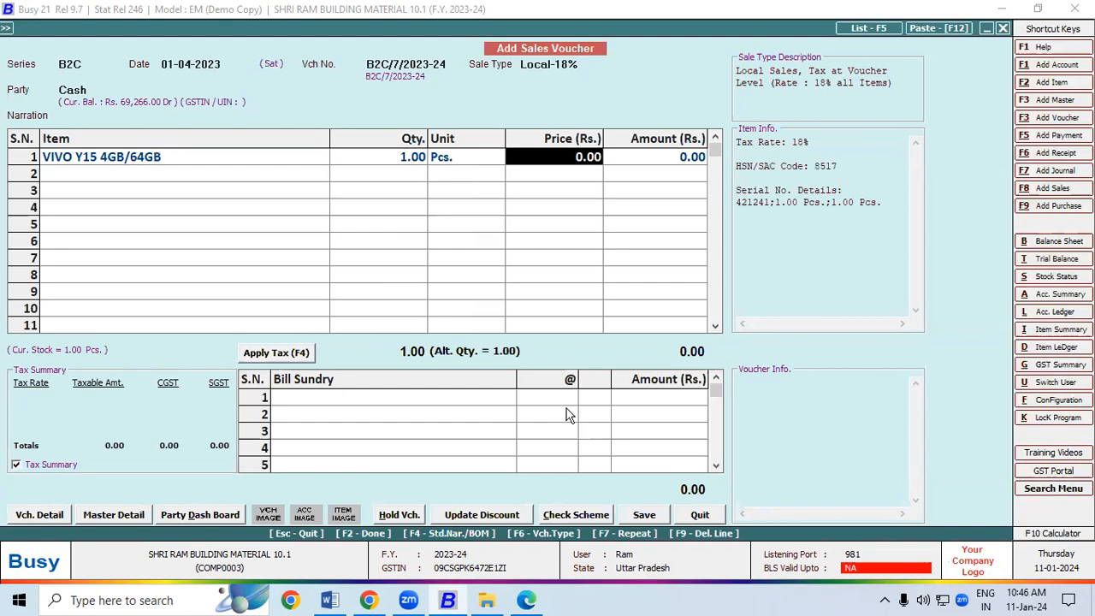
Price the item at 11,500.00, apply 9% CGST and SGST, and save the voucher
{"action": "left_click", "coordinate": [528, 600]}
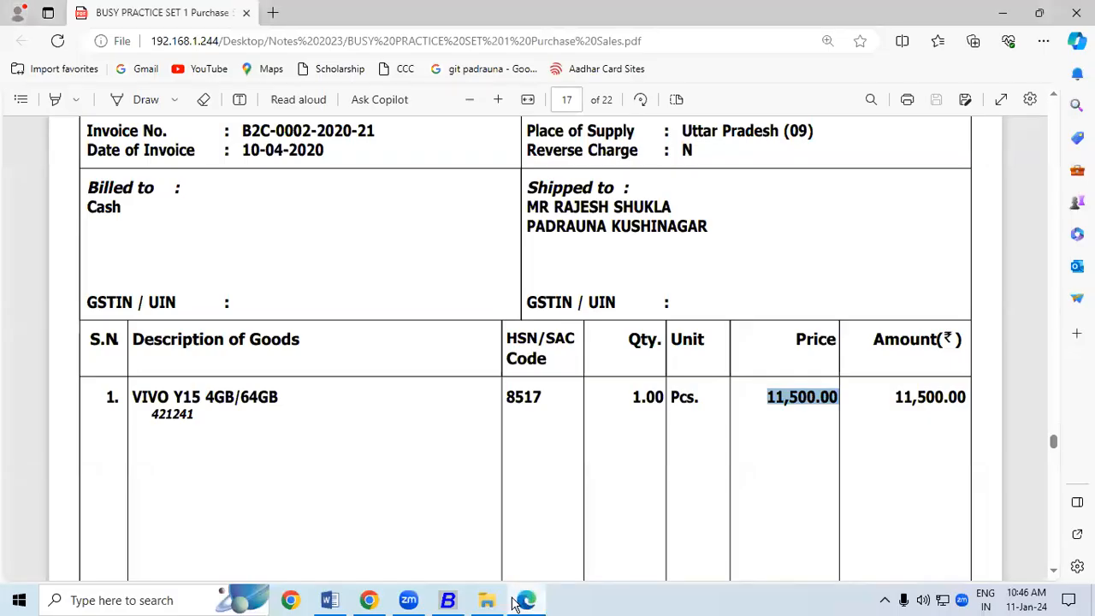
{"action": "left_click", "coordinate": [460, 597]}
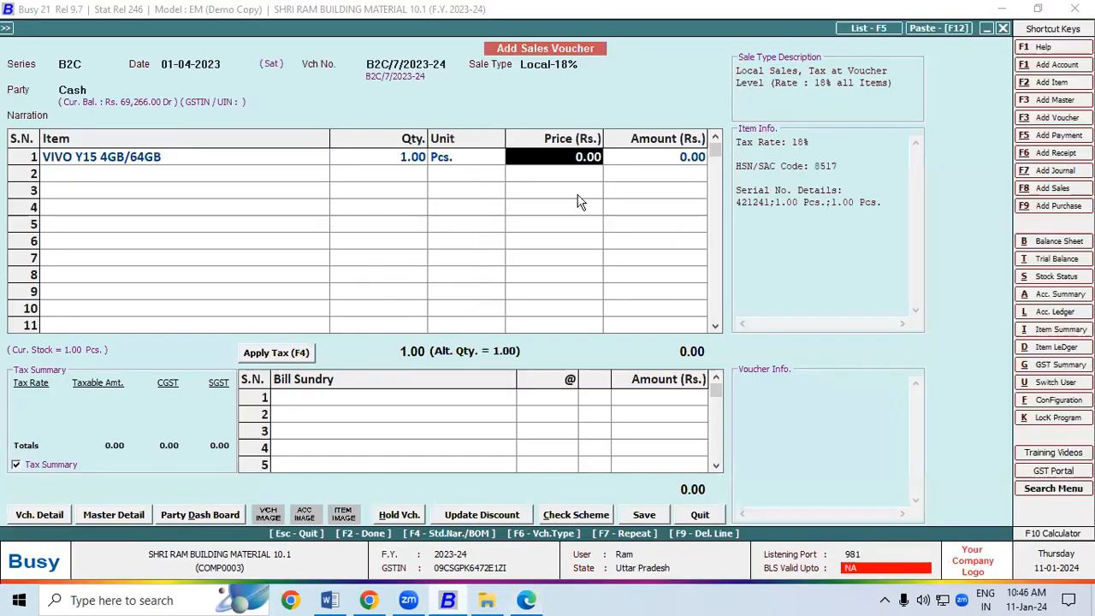
{"action": "type", "text": "1150"}
{"action": "key", "text": "Return"}
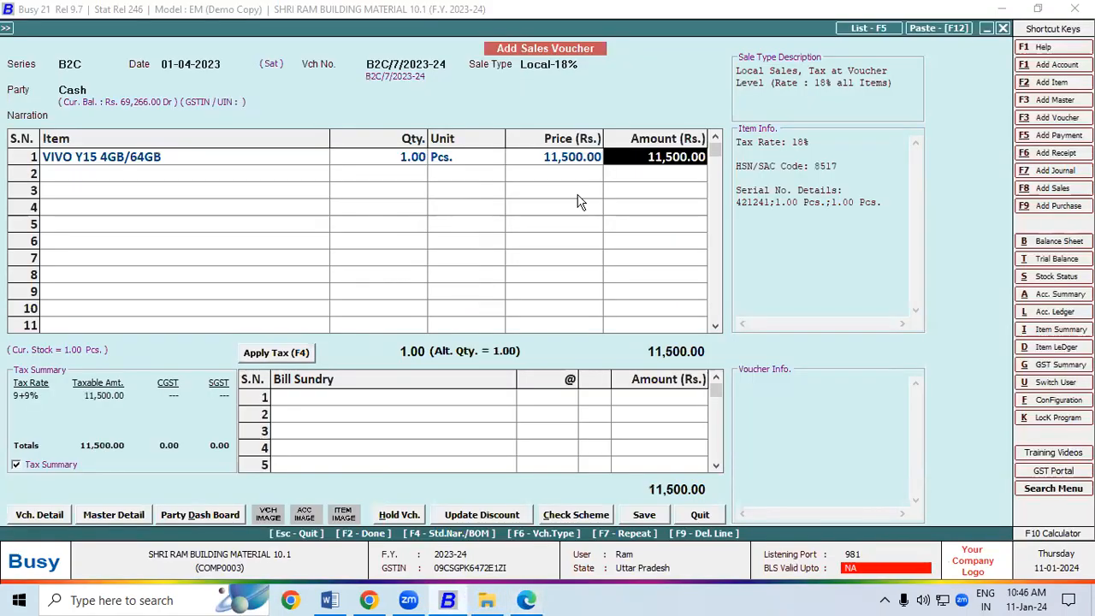
{"action": "left_click", "coordinate": [282, 355]}
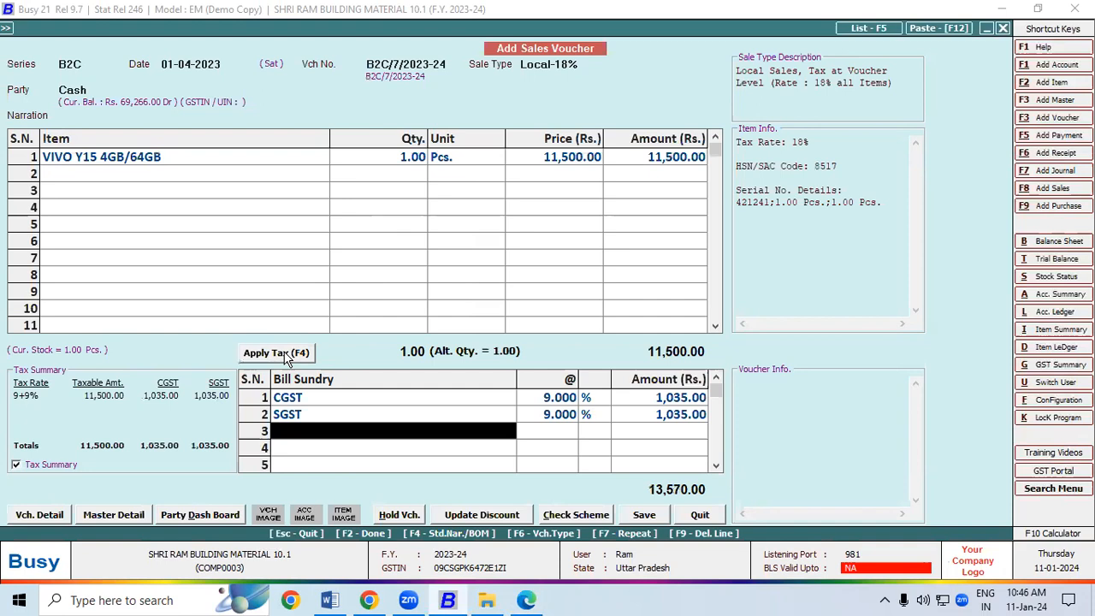
{"action": "left_click", "coordinate": [648, 517]}
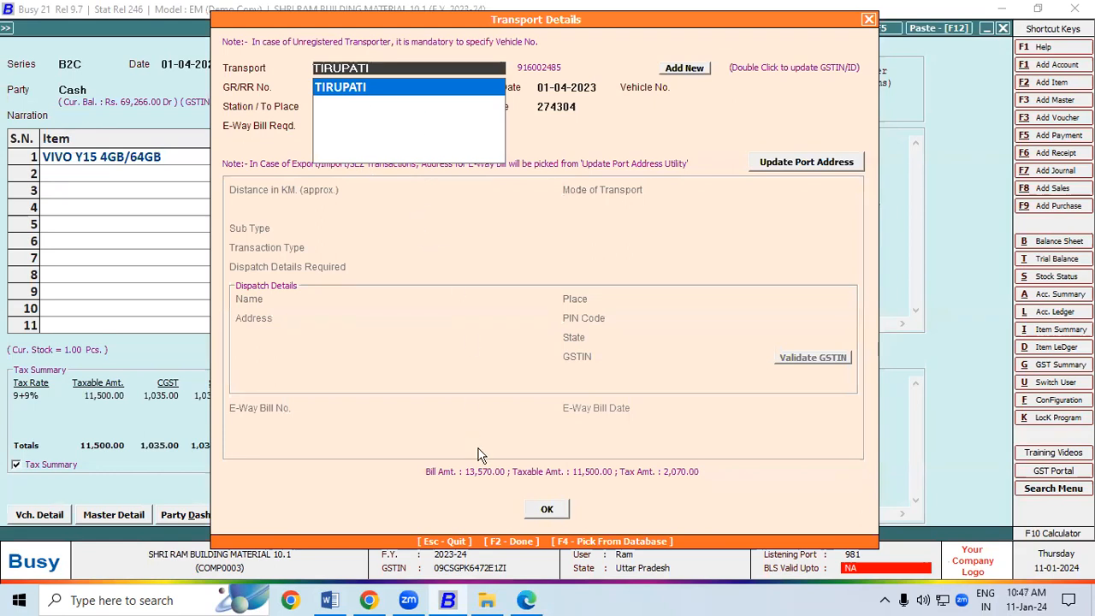
Confirm TIRUPATI transport, preview tax invoice B2C/7/2023-24 in STANDARD format, and close the preview
{"action": "left_click", "coordinate": [536, 510]}
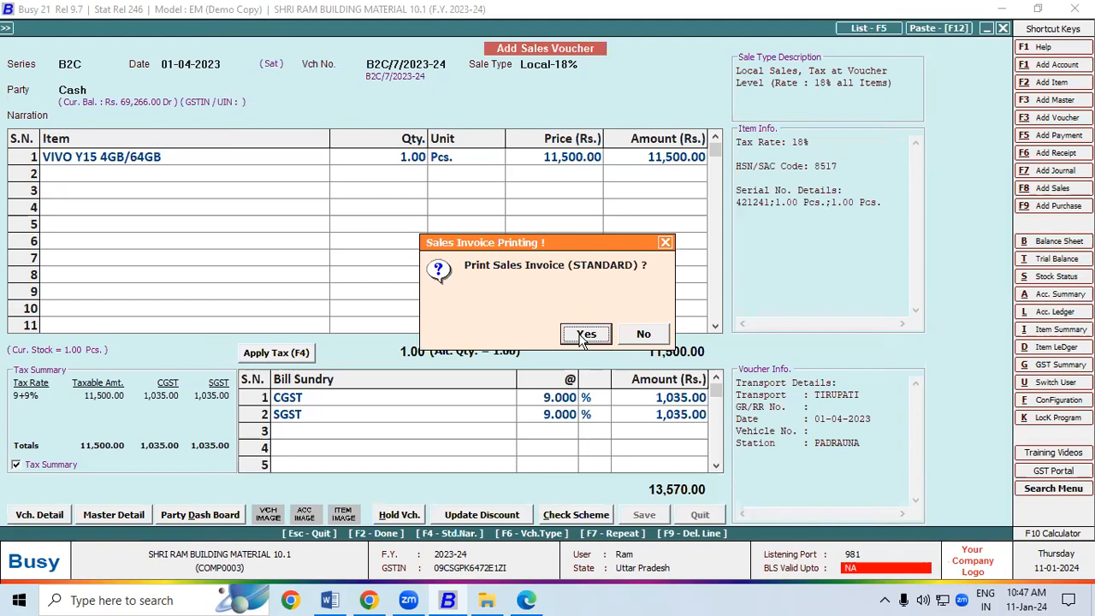
{"action": "left_click", "coordinate": [586, 336]}
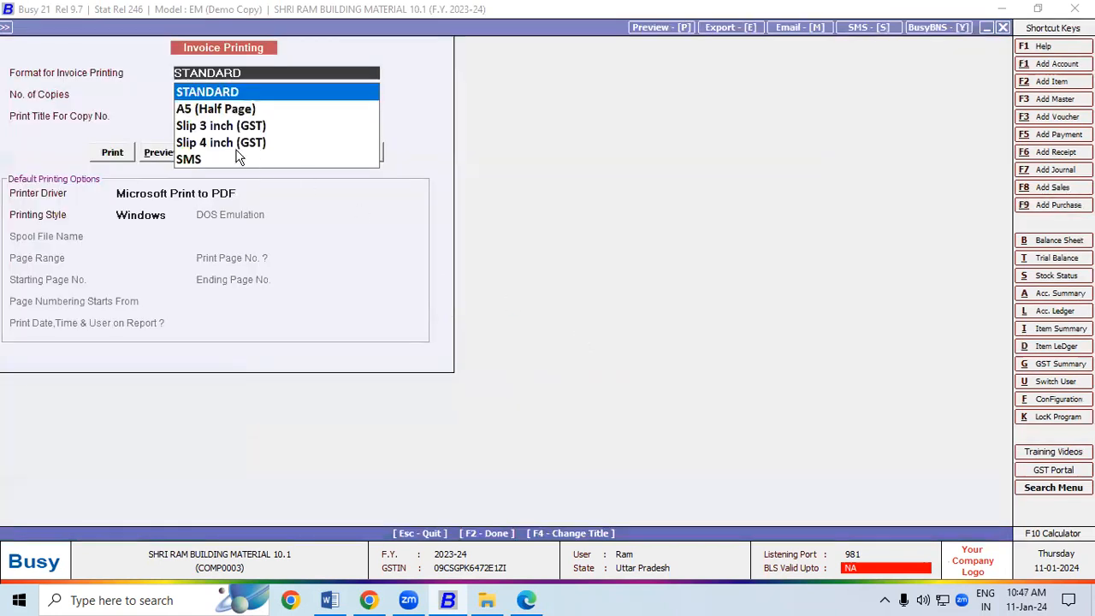
{"action": "left_click", "coordinate": [162, 155]}
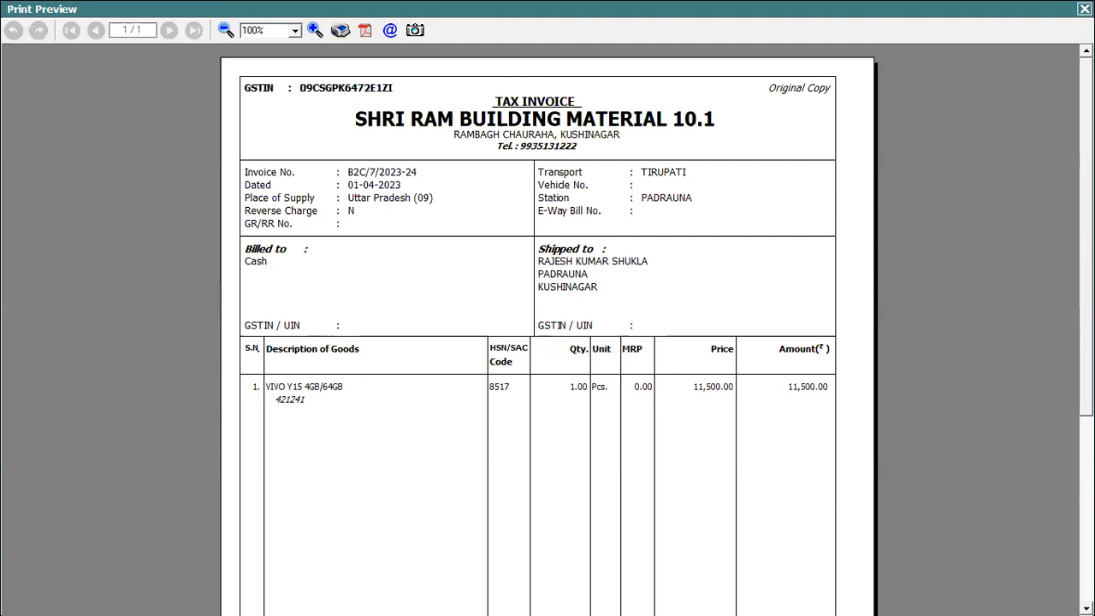
{"action": "left_click", "coordinate": [1085, 8]}
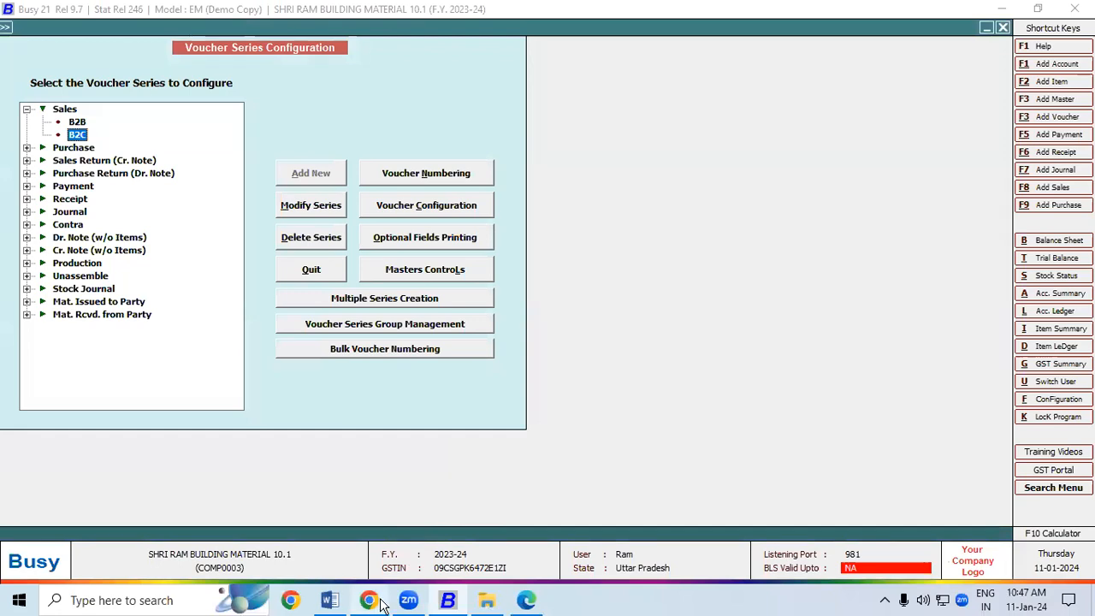
Return to the practice PDF and check the next invoice's billed-to Cash and shipped-to address
{"action": "left_click", "coordinate": [527, 600]}
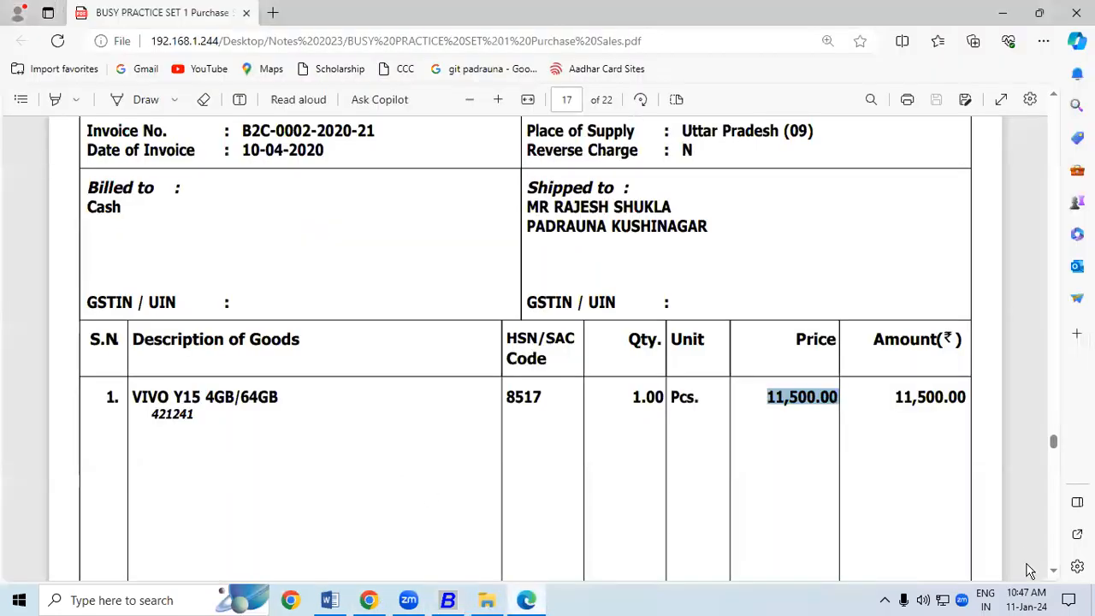
{"action": "scroll", "coordinate": [1054, 571], "scroll_direction": "down", "scroll_amount": 10}
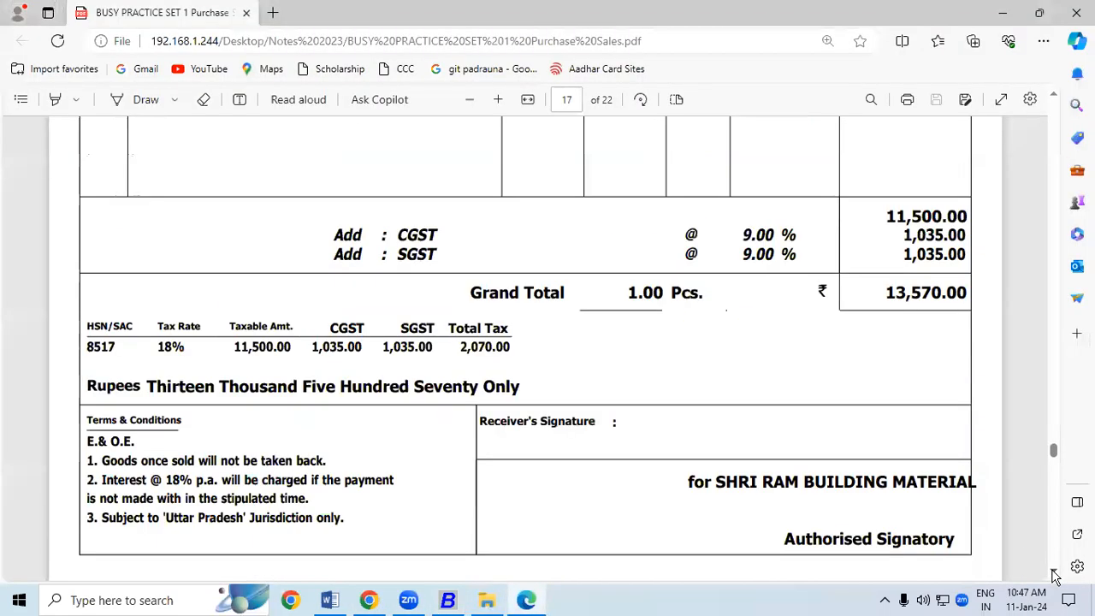
{"action": "scroll", "coordinate": [1056, 578], "scroll_direction": "down", "scroll_amount": 4}
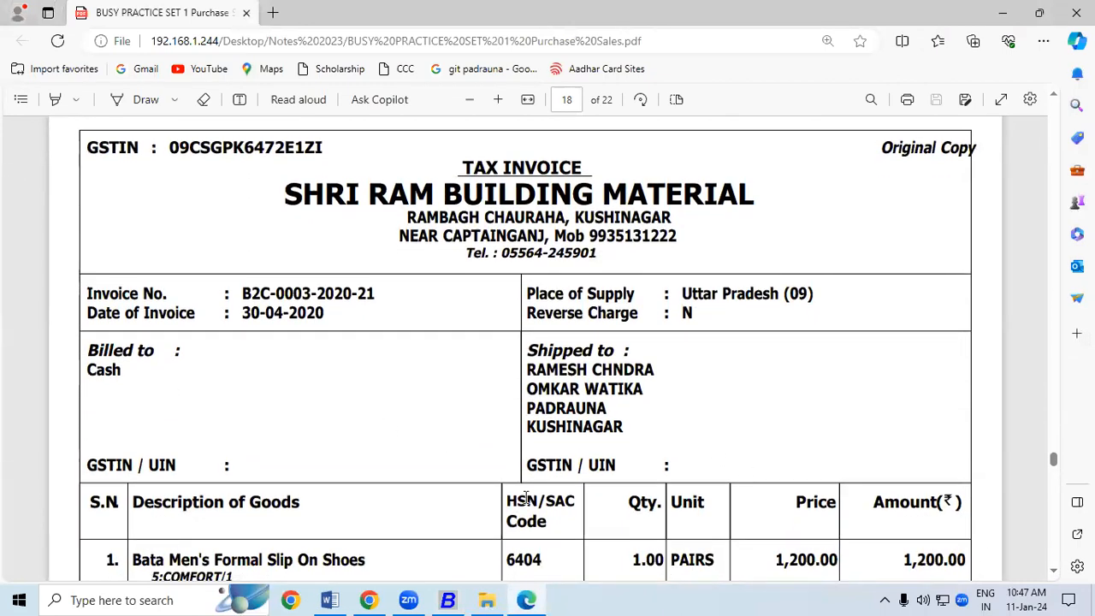
{"action": "scroll", "coordinate": [1054, 578], "scroll_direction": "down", "scroll_amount": 1}
{"action": "scroll", "coordinate": [1054, 579], "scroll_direction": "down", "scroll_amount": 1}
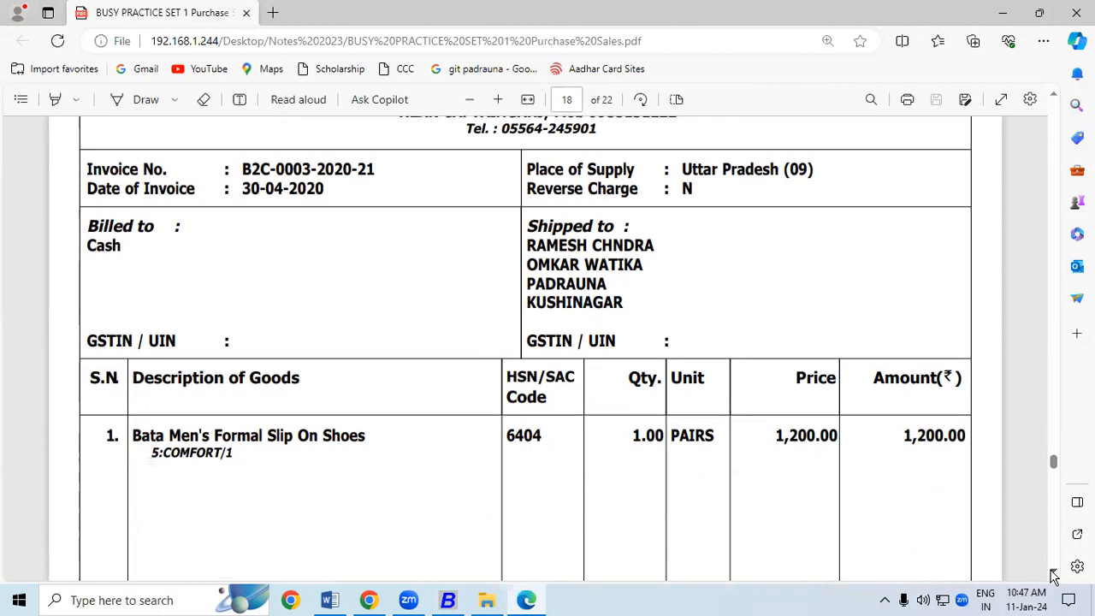
{"action": "left_click_drag", "start_coordinate": [89, 246], "coordinate": [123, 247]}
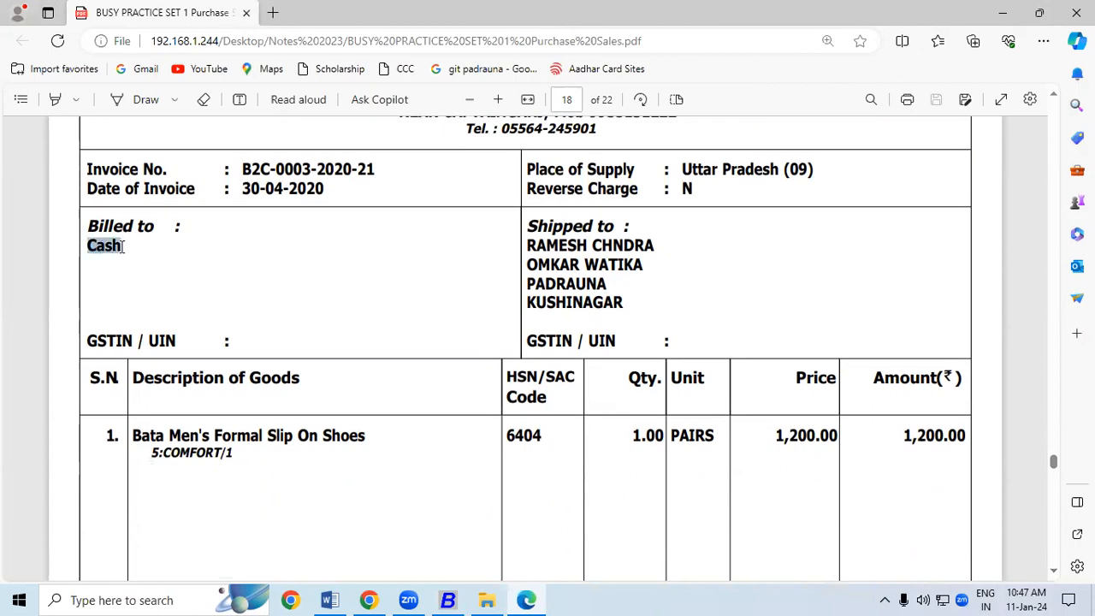
{"action": "left_click_drag", "start_coordinate": [528, 245], "coordinate": [637, 314]}
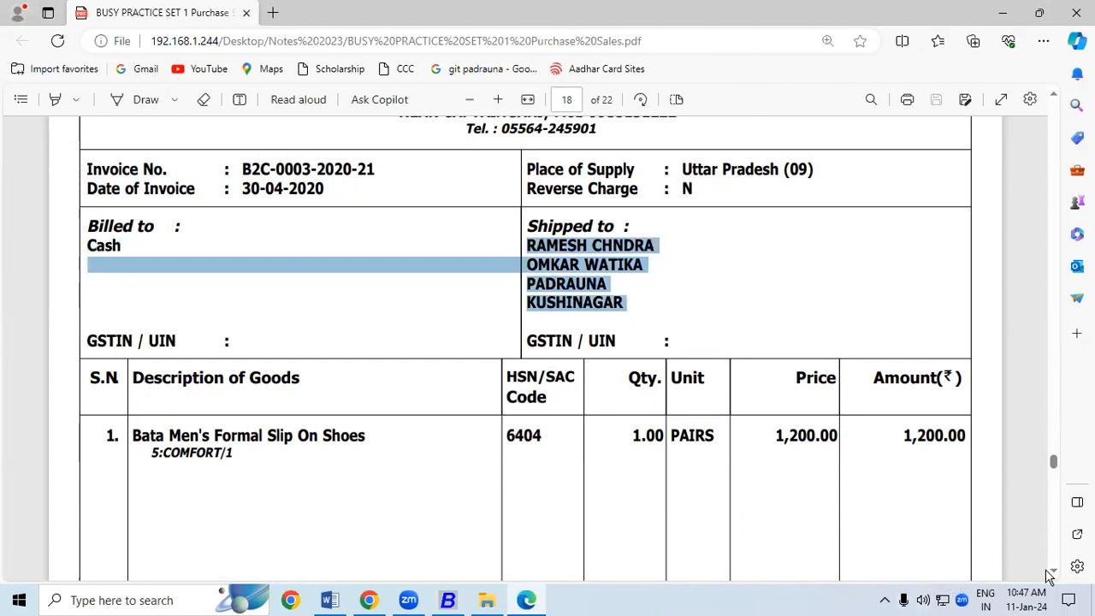
Scroll through the remaining pages, checking each Cash invoice's billed-to and shipped-to details
{"action": "scroll", "coordinate": [1055, 575], "scroll_direction": "down", "scroll_amount": 2}
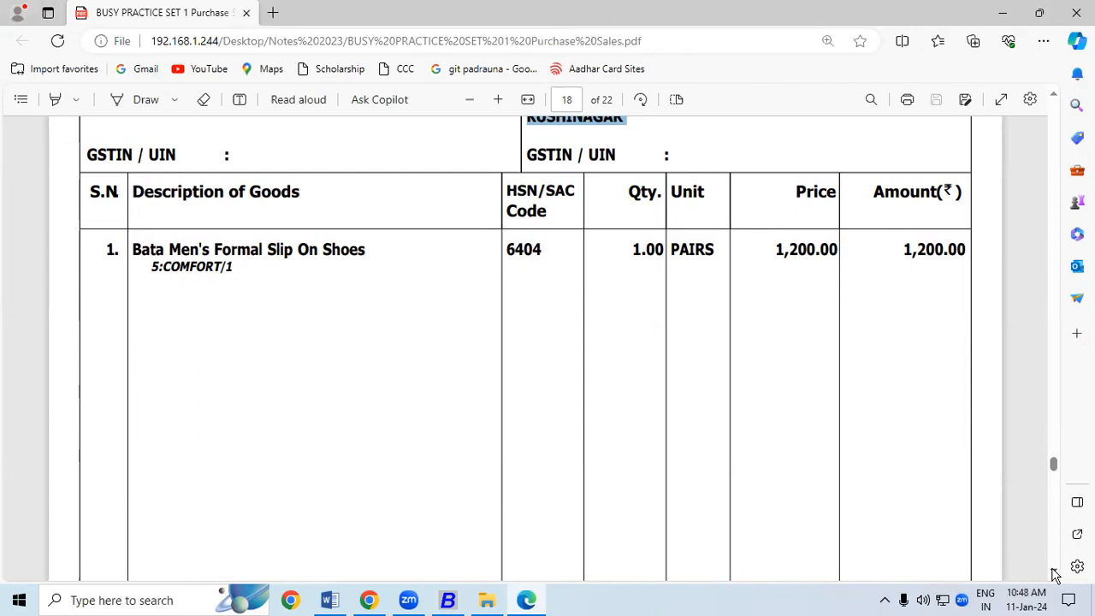
{"action": "scroll", "coordinate": [1056, 575], "scroll_direction": "down", "scroll_amount": 5}
{"action": "scroll", "coordinate": [1056, 575], "scroll_direction": "down", "scroll_amount": 4}
{"action": "scroll", "coordinate": [1056, 575], "scroll_direction": "down", "scroll_amount": 3}
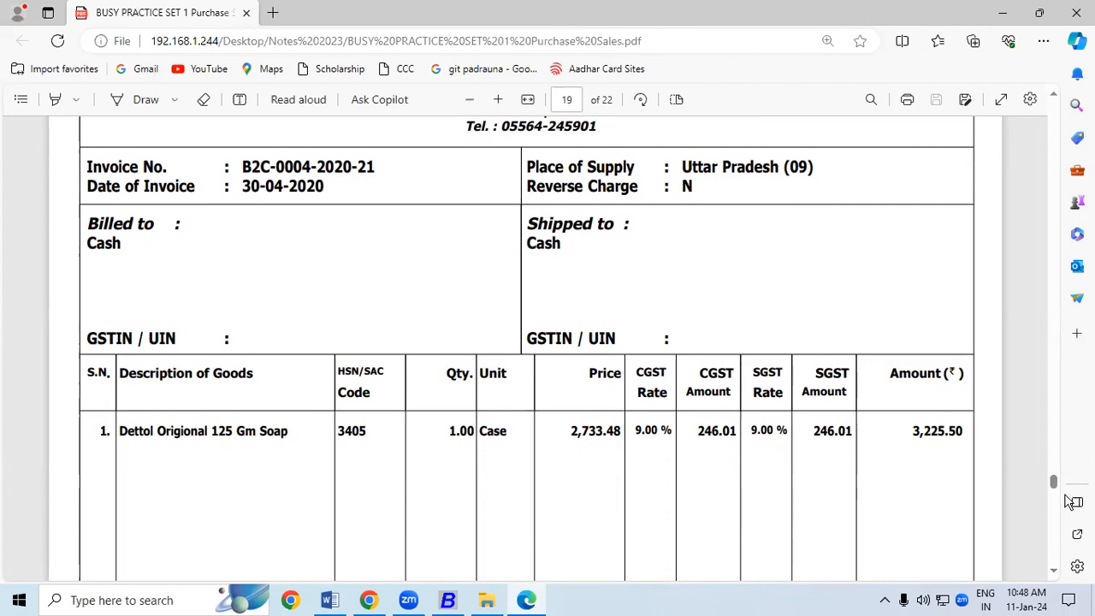
{"action": "left_click", "coordinate": [1054, 570]}
{"action": "scroll", "coordinate": [1058, 576], "scroll_direction": "down", "scroll_amount": 10}
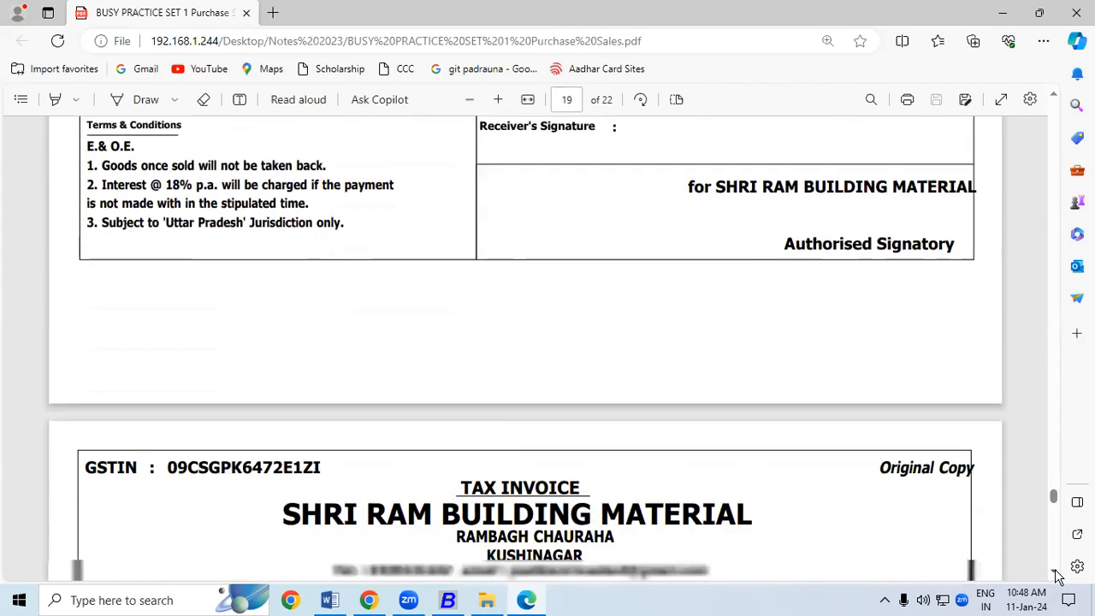
{"action": "left_click", "coordinate": [1056, 573]}
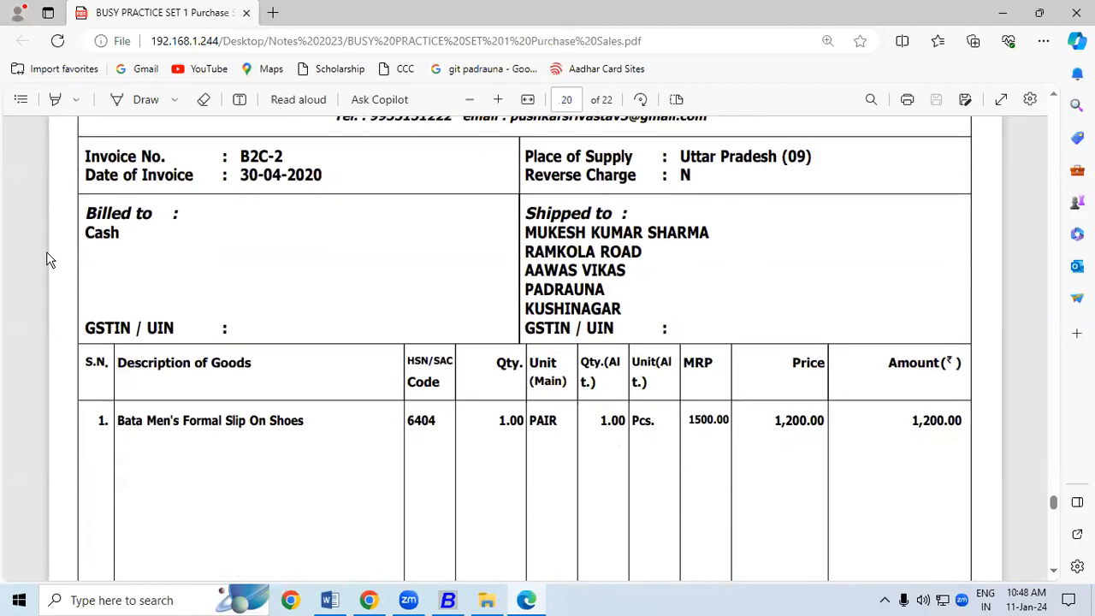
{"action": "double_click", "coordinate": [95, 231]}
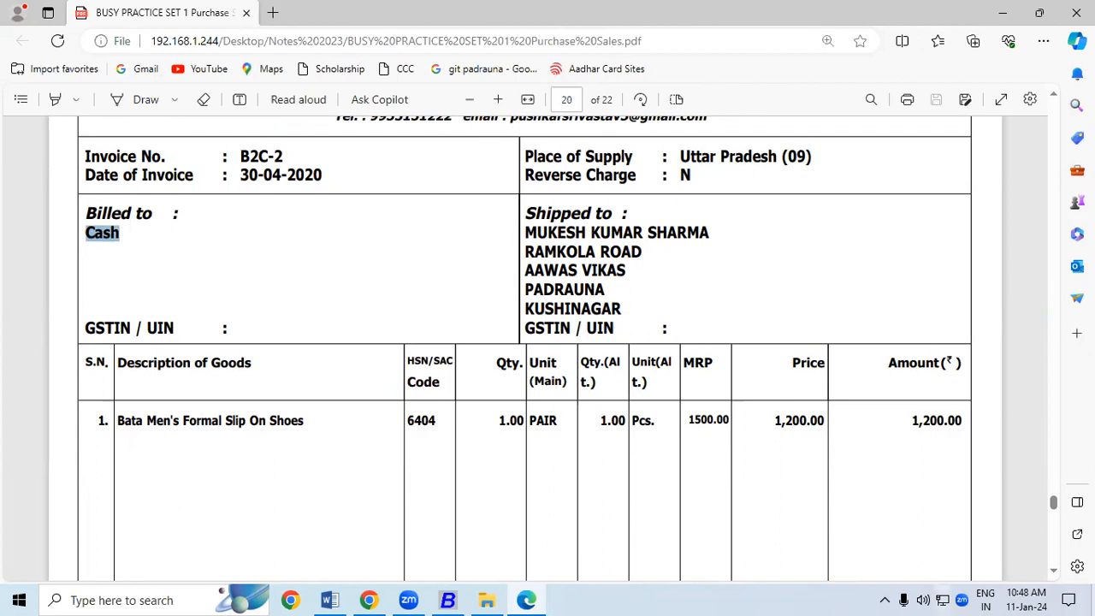
{"action": "scroll", "coordinate": [1054, 575], "scroll_direction": "down", "scroll_amount": 10}
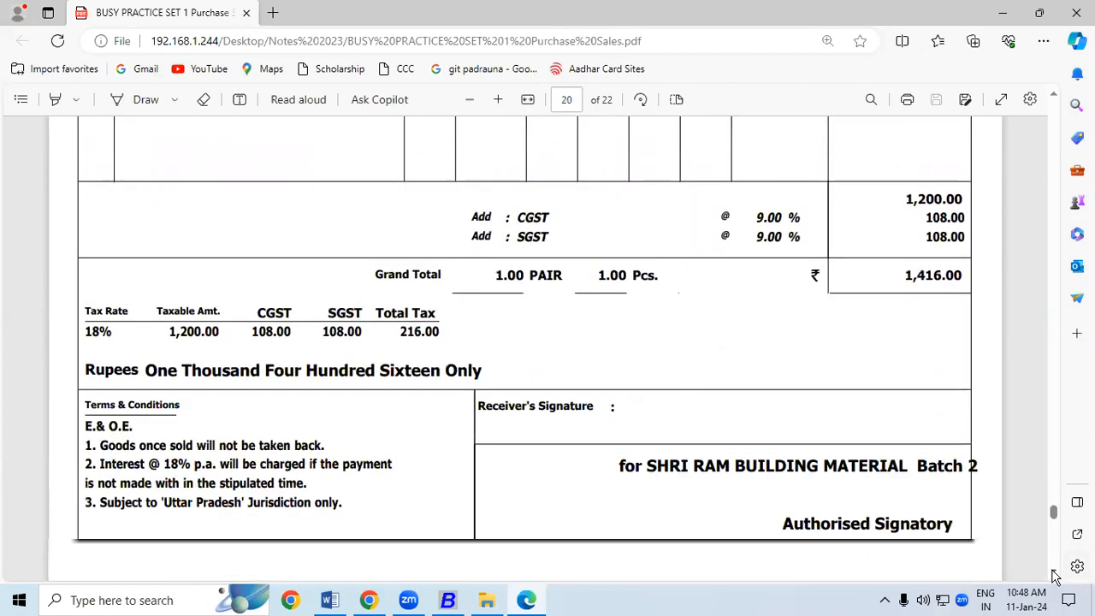
{"action": "scroll", "coordinate": [1054, 575], "scroll_direction": "down", "scroll_amount": 5}
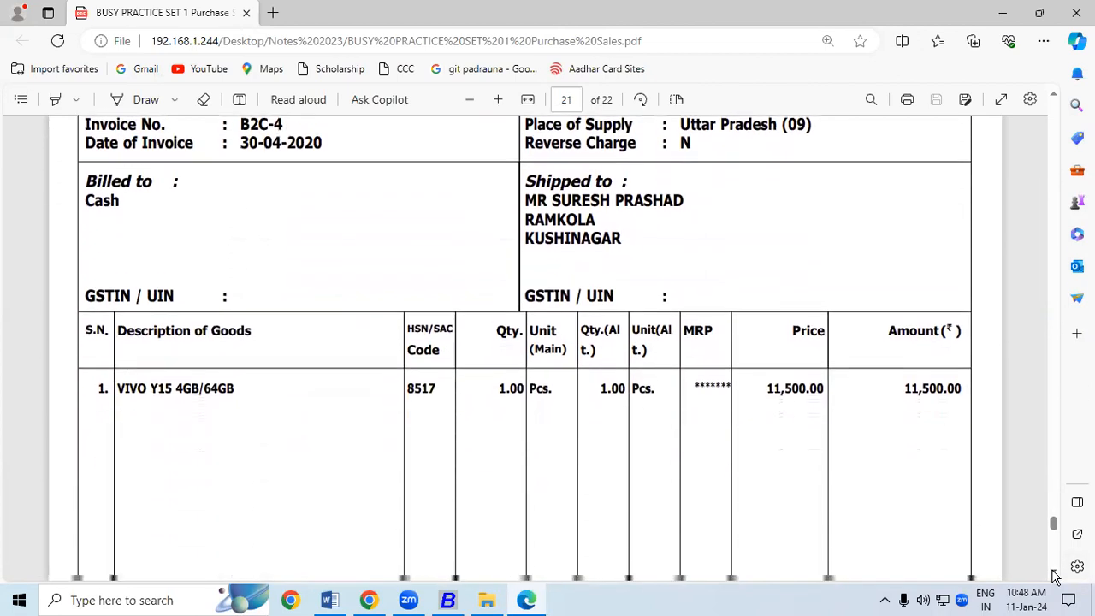
{"action": "left_click_drag", "start_coordinate": [86, 190], "coordinate": [123, 193]}
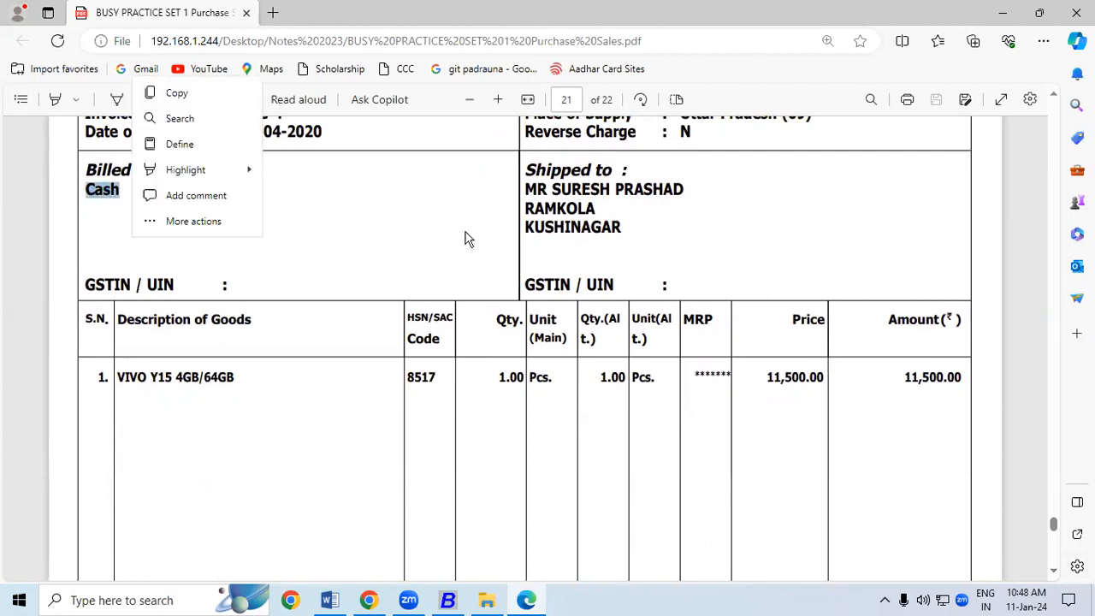
{"action": "left_click_drag", "start_coordinate": [527, 189], "coordinate": [570, 228]}
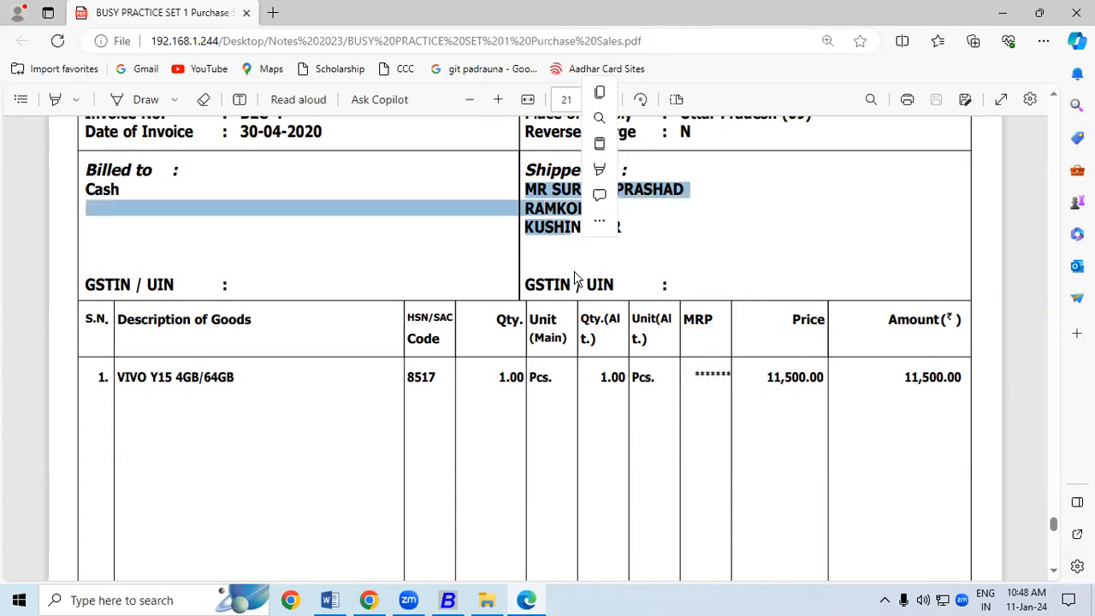
On the B2B-1 invoice, select COMPUTER WORLD and copy its GSTIN
{"action": "scroll", "coordinate": [1054, 575], "scroll_direction": "down", "scroll_amount": 10}
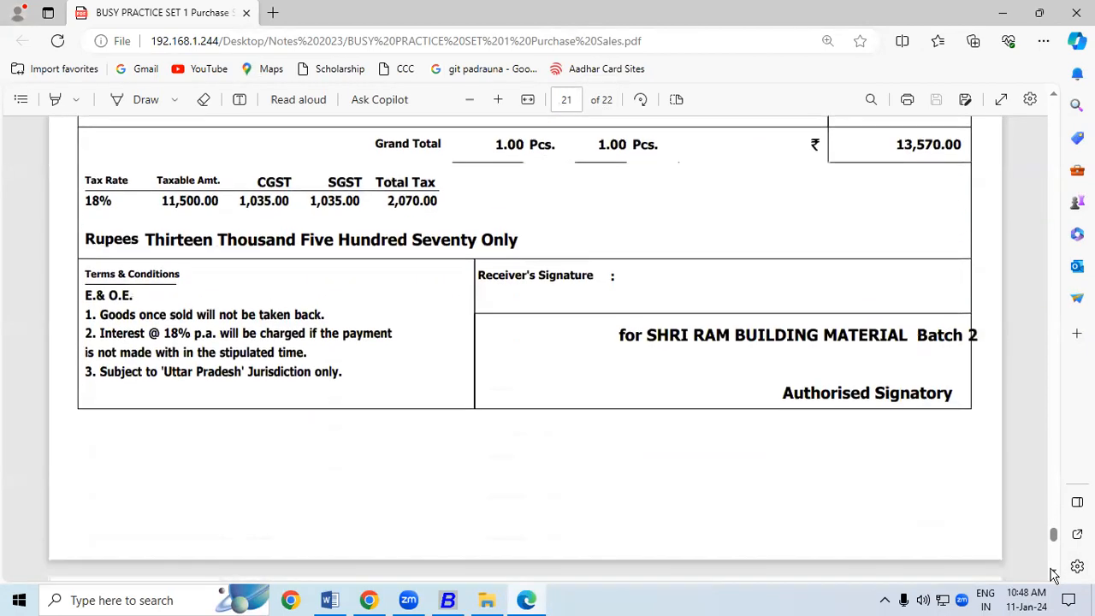
{"action": "scroll", "coordinate": [1053, 575], "scroll_direction": "down", "scroll_amount": 4}
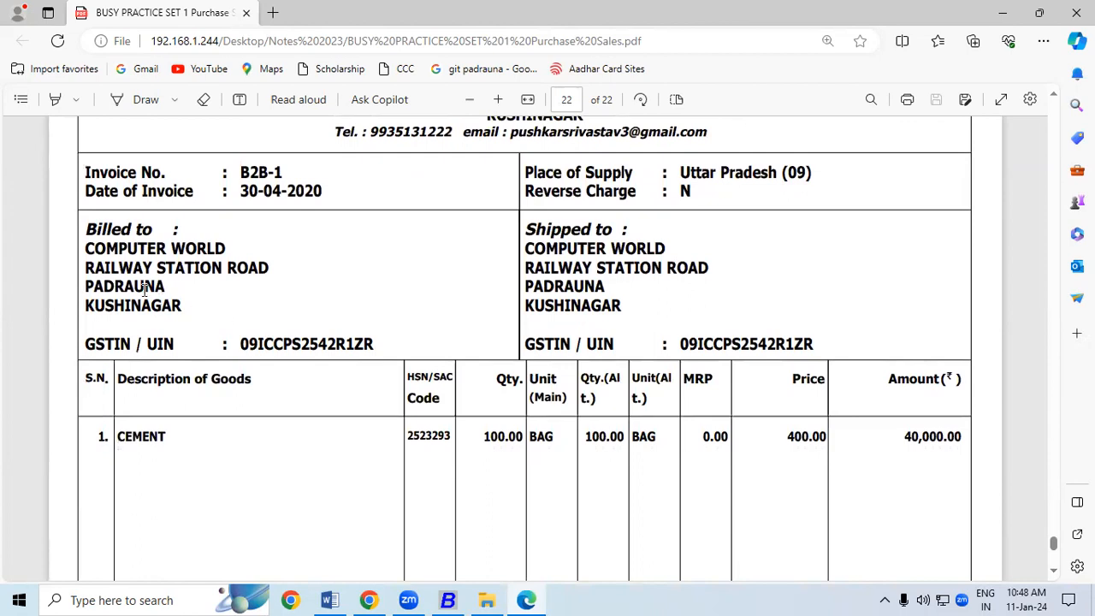
{"action": "left_click_drag", "start_coordinate": [86, 248], "coordinate": [225, 249]}
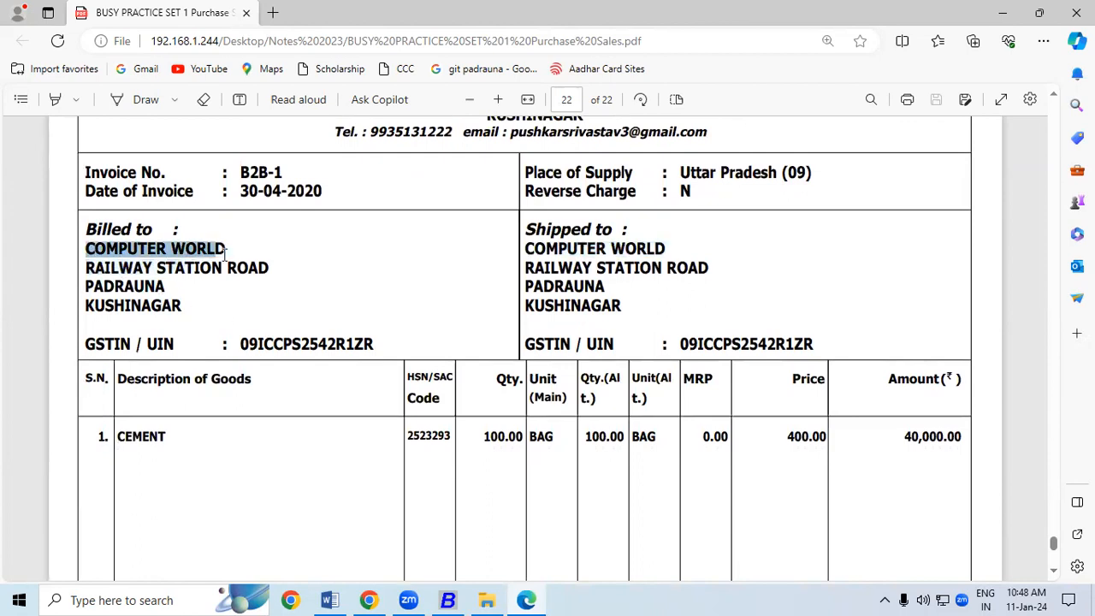
{"action": "left_click_drag", "start_coordinate": [241, 344], "coordinate": [372, 358]}
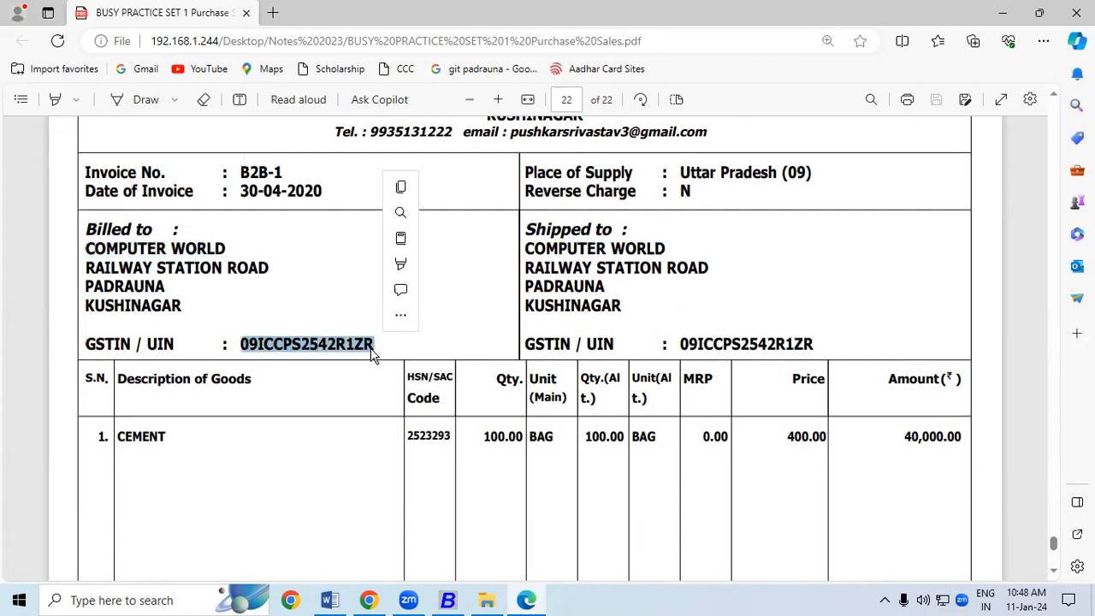
{"action": "key", "text": "ctrl+c"}
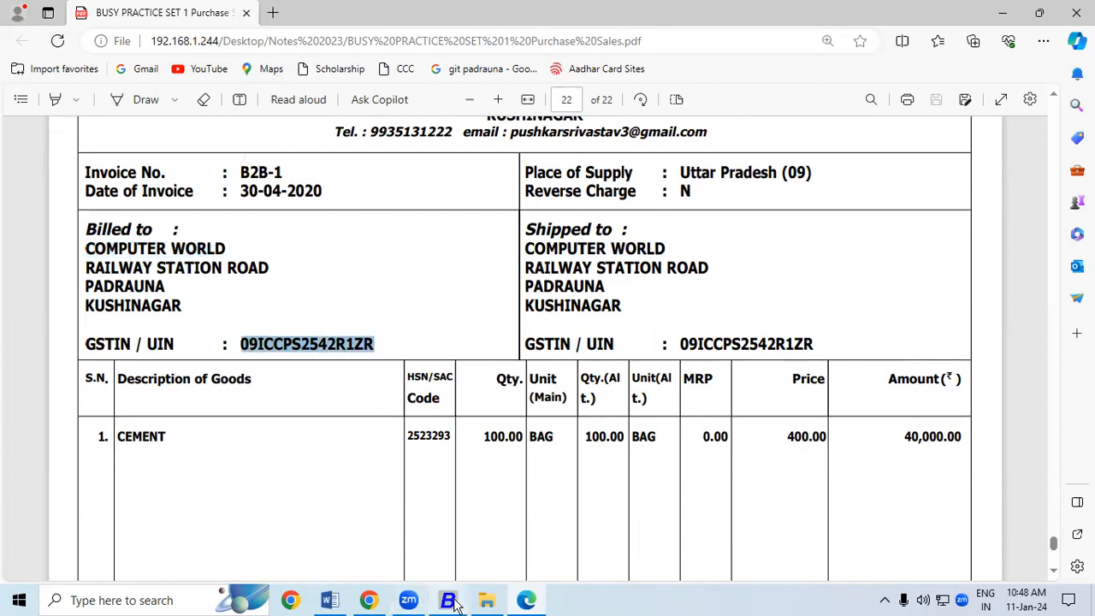
Start a B2B sales voucher with the default date and sale type Local-28%
{"action": "left_click", "coordinate": [456, 603]}
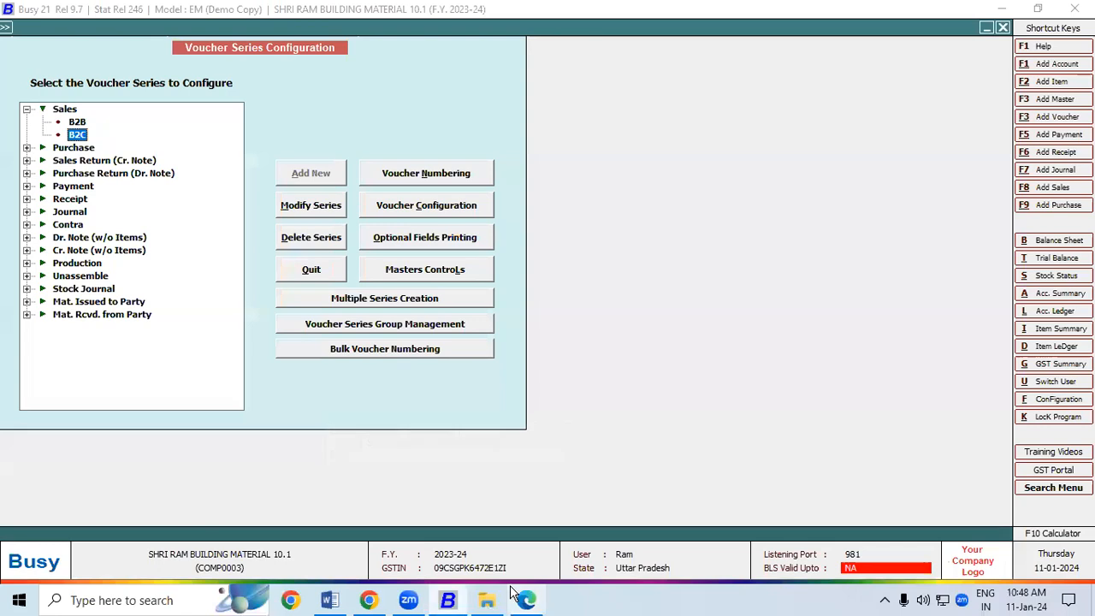
{"action": "left_click", "coordinate": [1048, 189]}
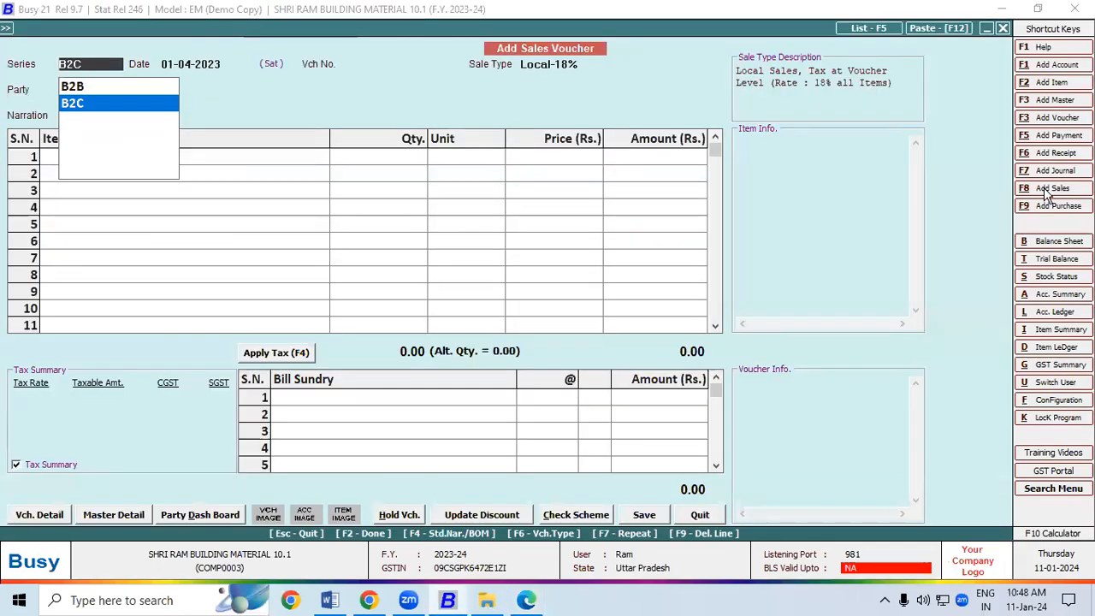
{"action": "key", "text": "Up"}
{"action": "key", "text": "Return"}
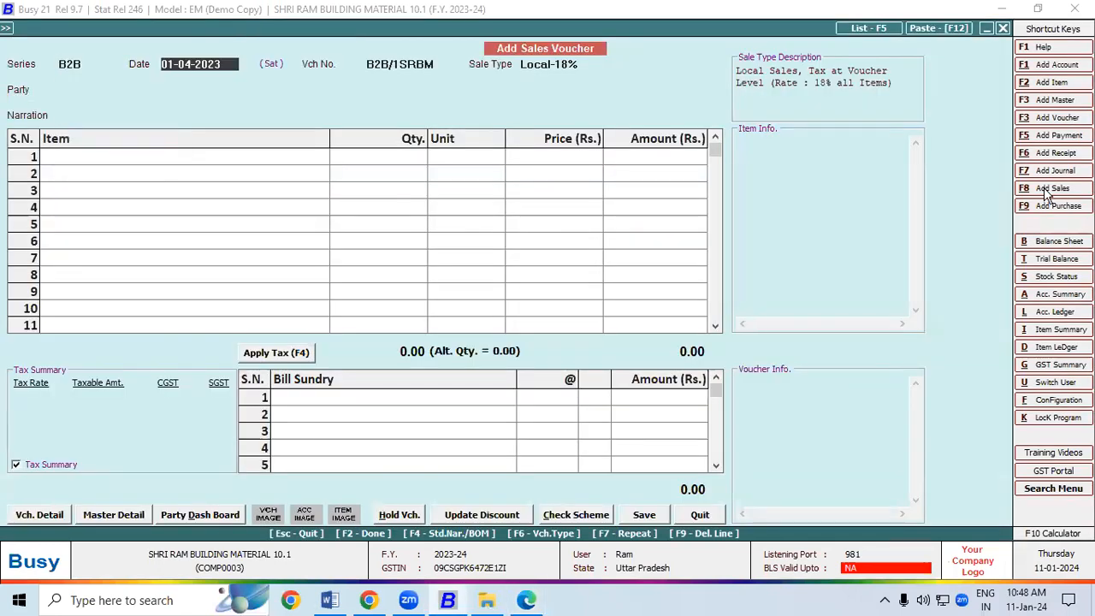
{"action": "key", "text": "Return"}
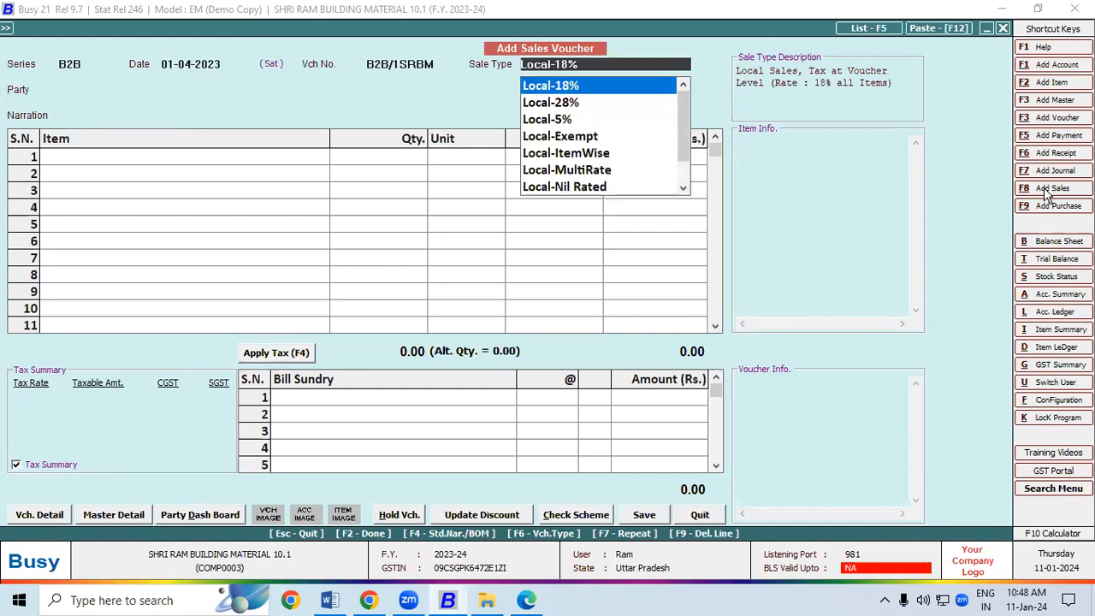
{"action": "key", "text": "Down"}
{"action": "key", "text": "Return"}
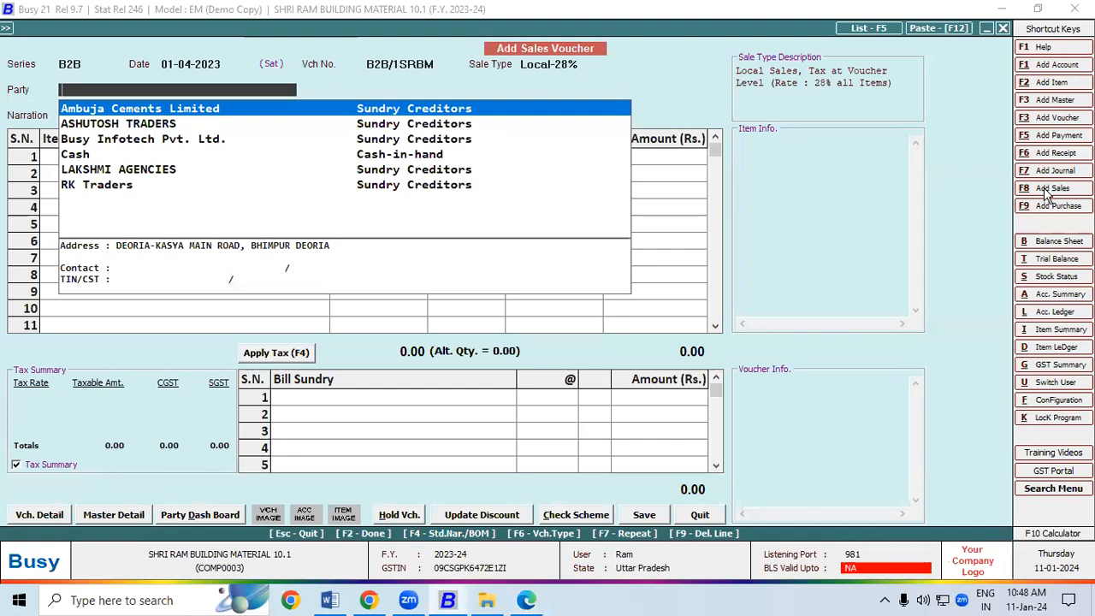
Begin a new party account with F3 and select the name COMPUTER WORLD on the PDF
{"action": "key", "text": "F3"}
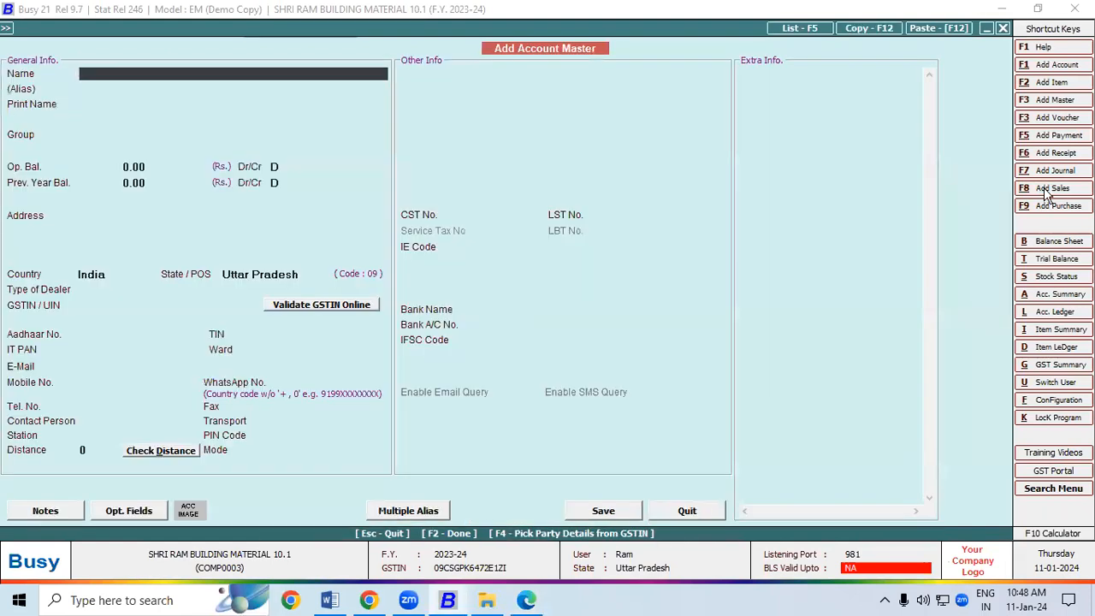
{"action": "left_click", "coordinate": [529, 601]}
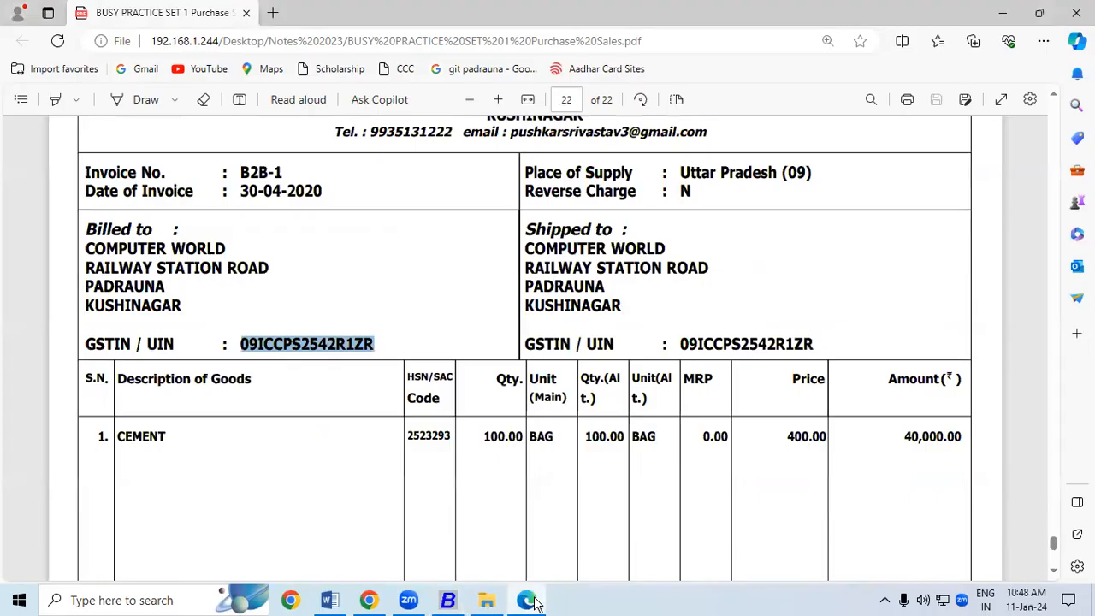
{"action": "left_click_drag", "start_coordinate": [87, 248], "coordinate": [218, 243]}
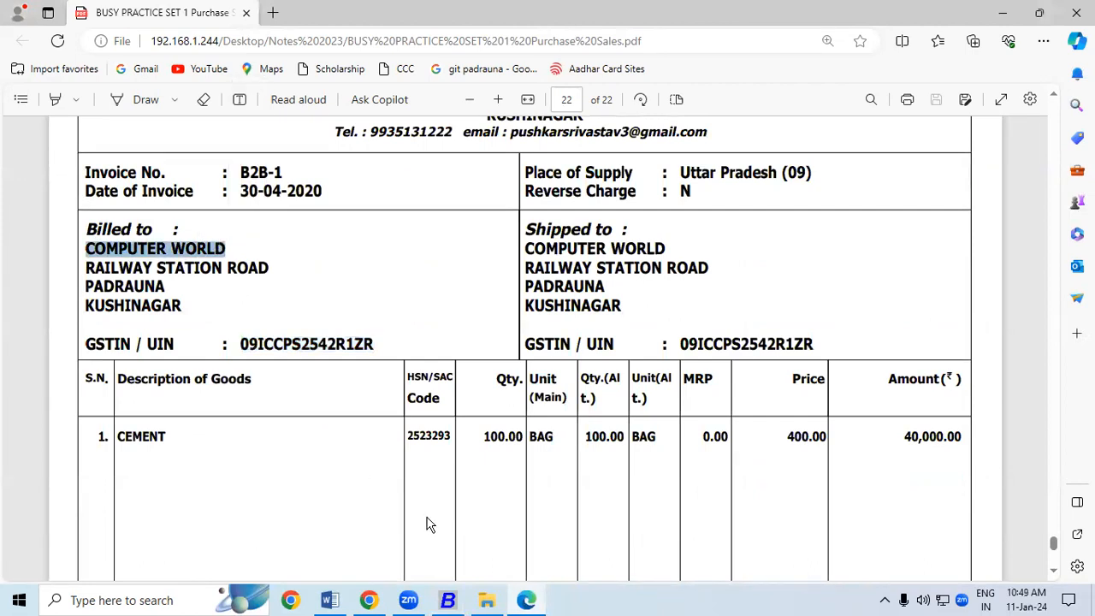
Name the new account COMPUTER WORLD and place it under Sundry Debtors
{"action": "left_click", "coordinate": [447, 601]}
{"action": "key", "text": "Return"}
{"action": "key", "text": "Return"}
{"action": "key", "text": "Return"}
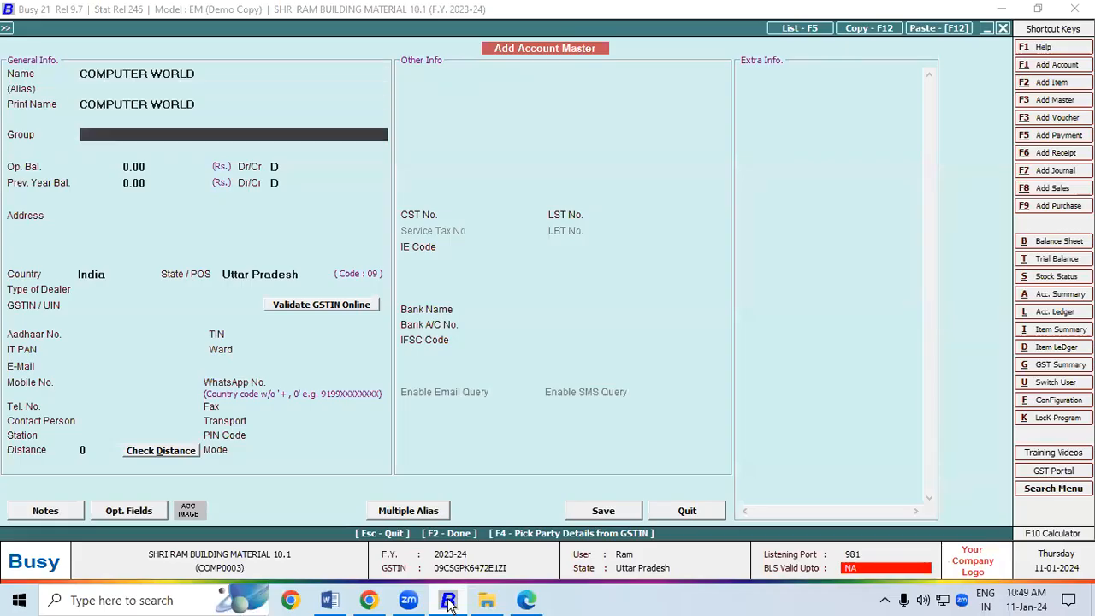
{"action": "type", "text": "S"}
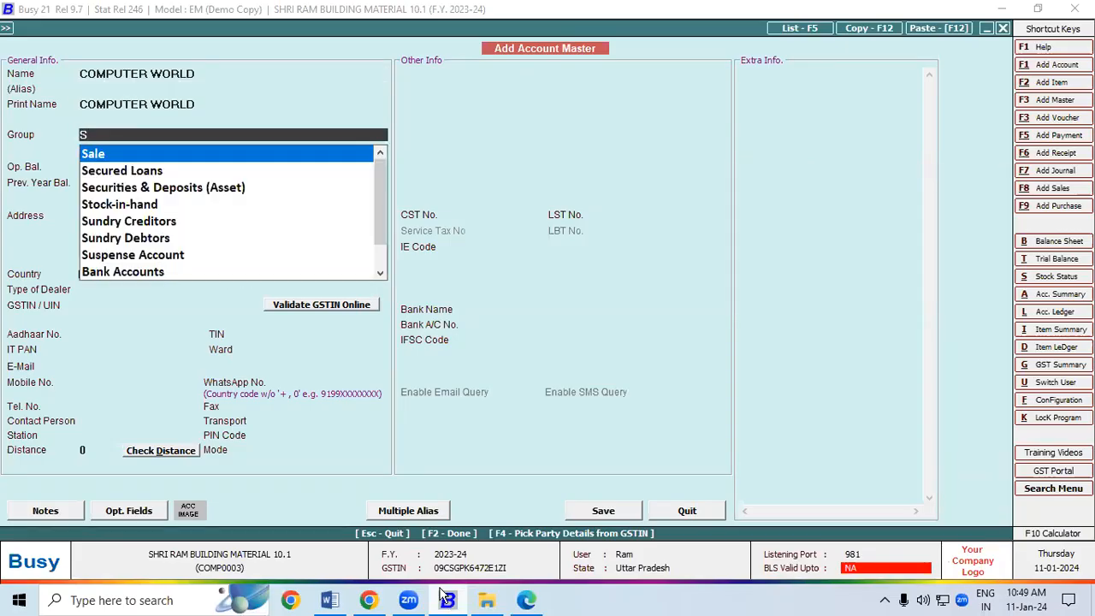
{"action": "left_click", "coordinate": [147, 239]}
{"action": "left_click", "coordinate": [139, 215]}
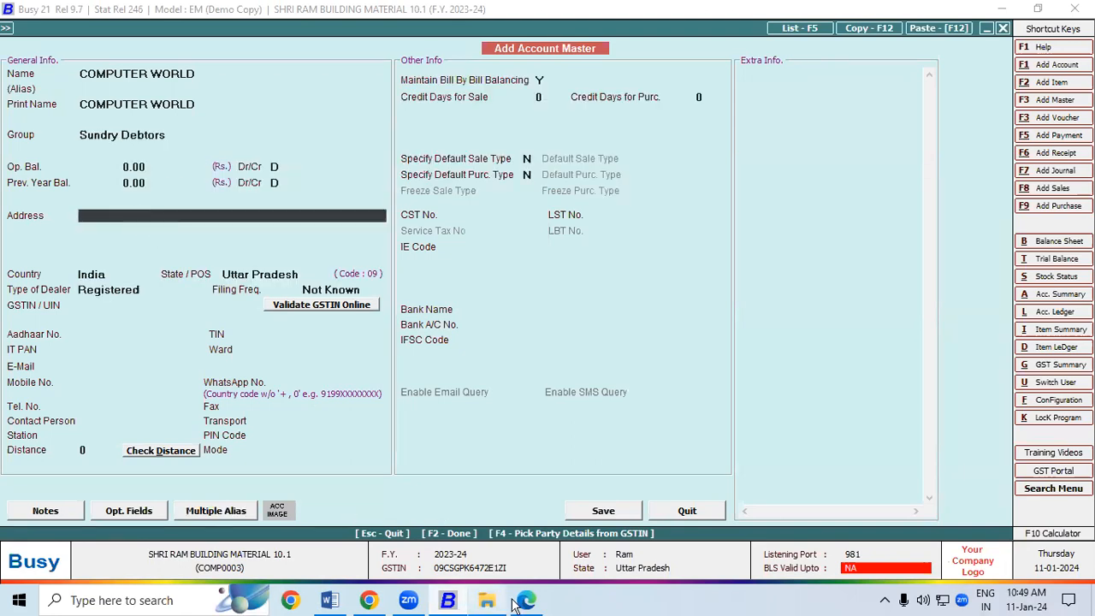
Copy the party's street address from the invoice and add the town and district address lines
{"action": "key", "text": "alt+Tab"}
{"action": "left_click_drag", "start_coordinate": [525, 268], "coordinate": [712, 264]}
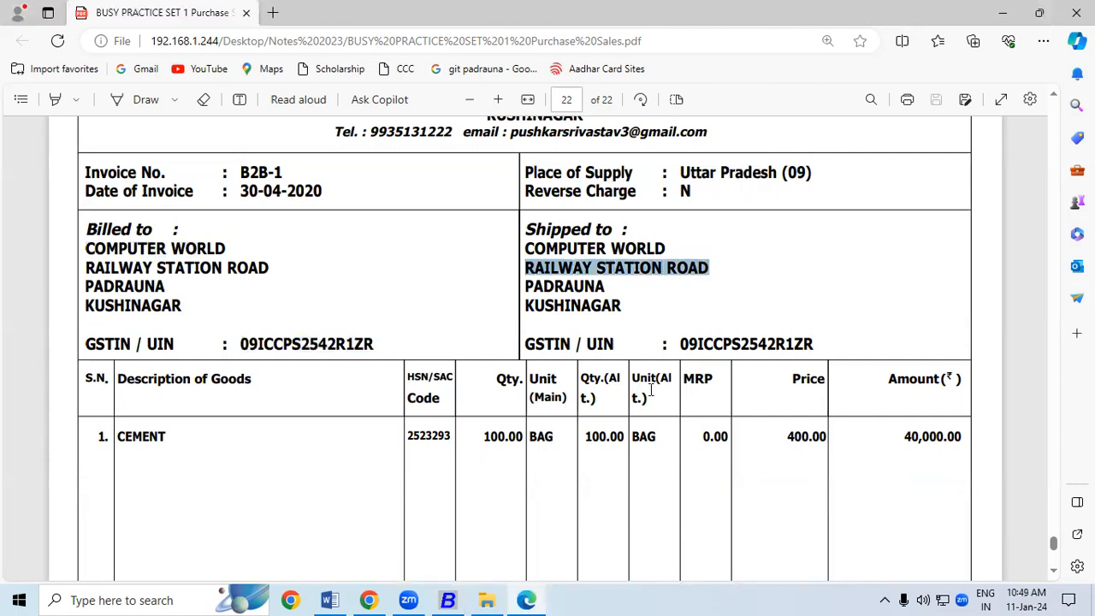
{"action": "key", "text": "ctrl+c"}
{"action": "key", "text": "alt+Tab"}
{"action": "key", "text": "ctrl+v"}
{"action": "key", "text": "Return"}
{"action": "type", "text": "PADRA"}
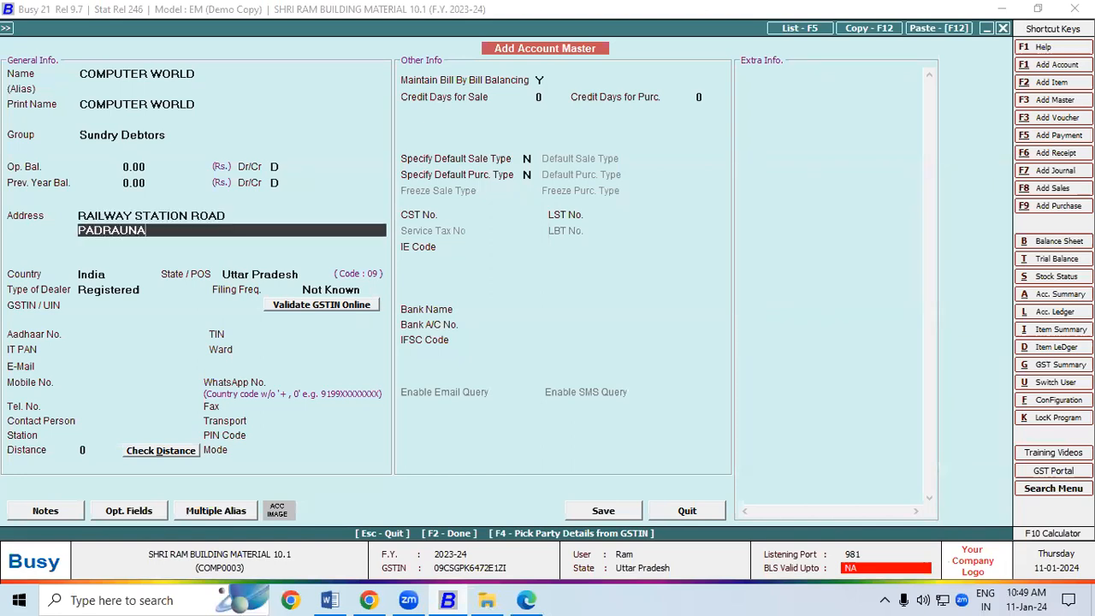
{"action": "key", "text": "Return"}
{"action": "type", "text": "KUSHINAGAR"}
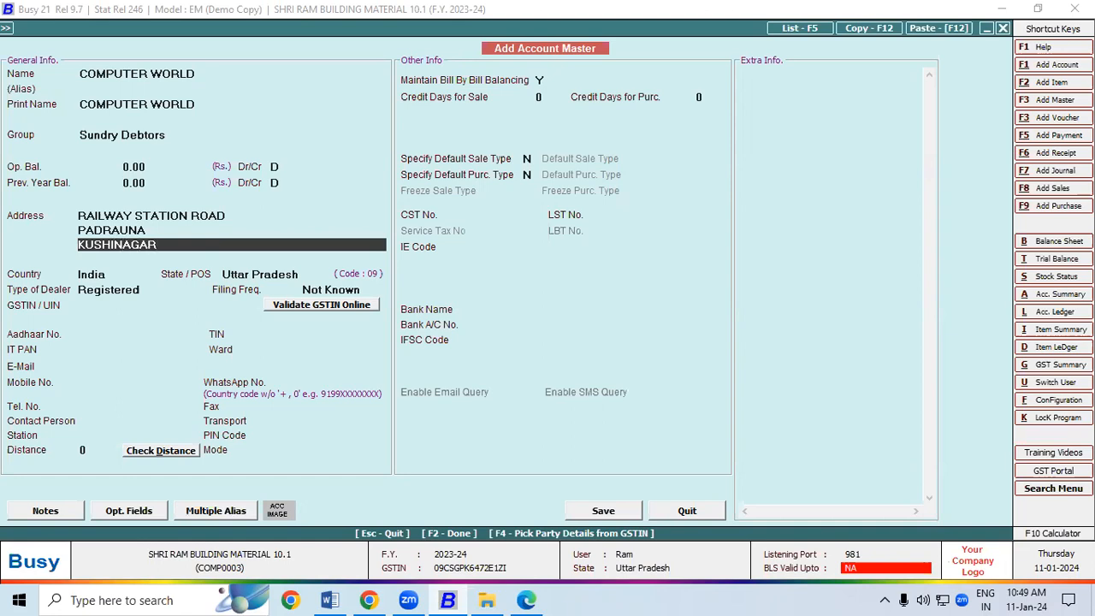
{"action": "key", "text": "Return"}
{"action": "key", "text": "Return"}
{"action": "key", "text": "Return"}
{"action": "key", "text": "Return"}
{"action": "key", "text": "Return"}
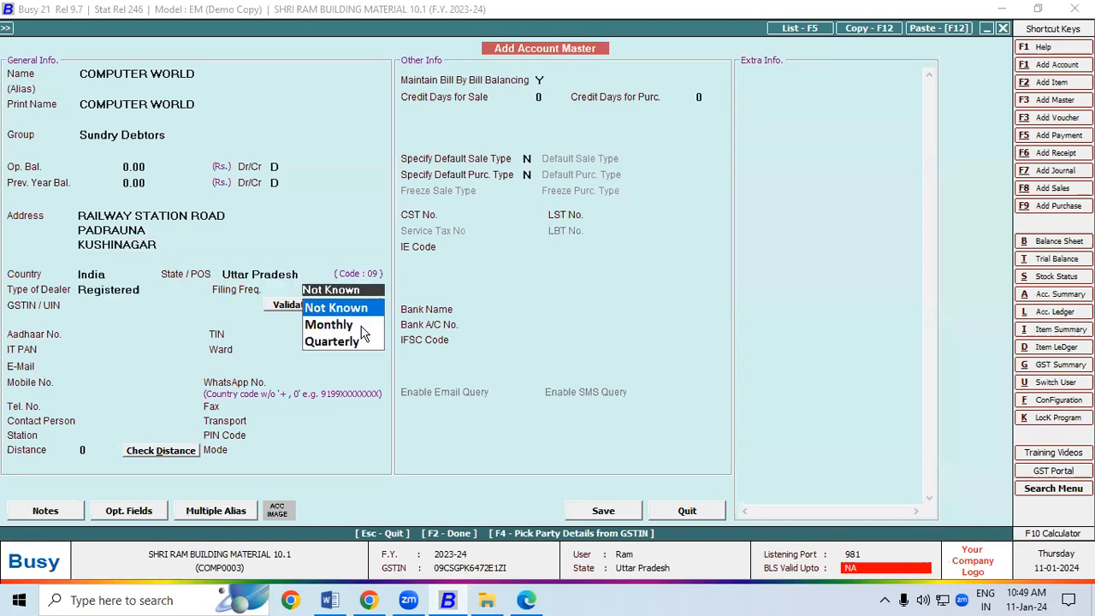
{"action": "key", "text": "Return"}
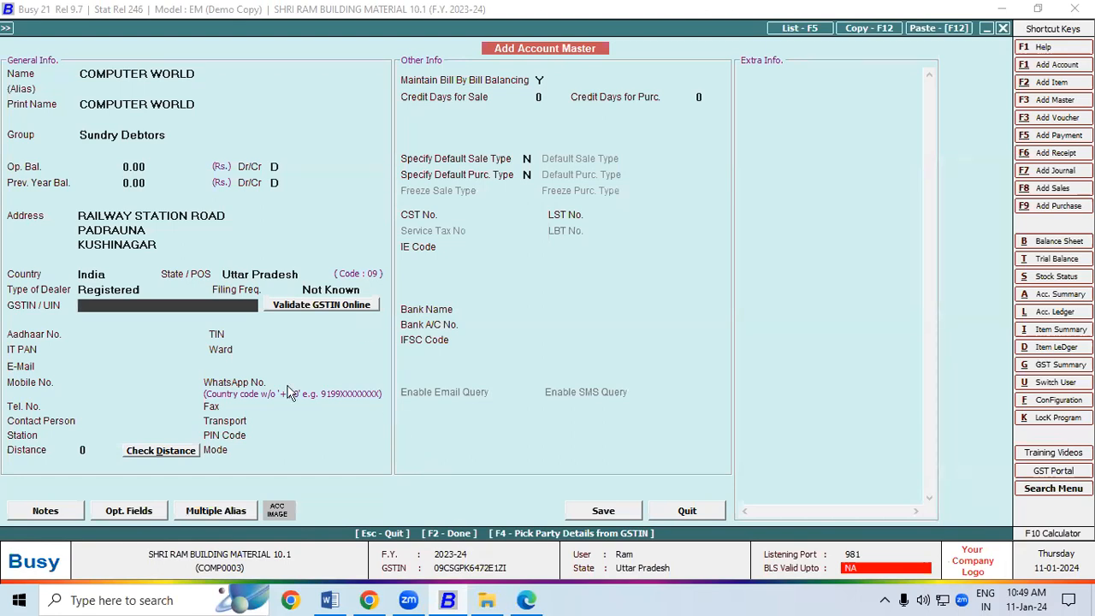
Fill in the party's GSTIN from the invoice and save the COMPUTER WORLD account
{"action": "key", "text": "alt+Tab"}
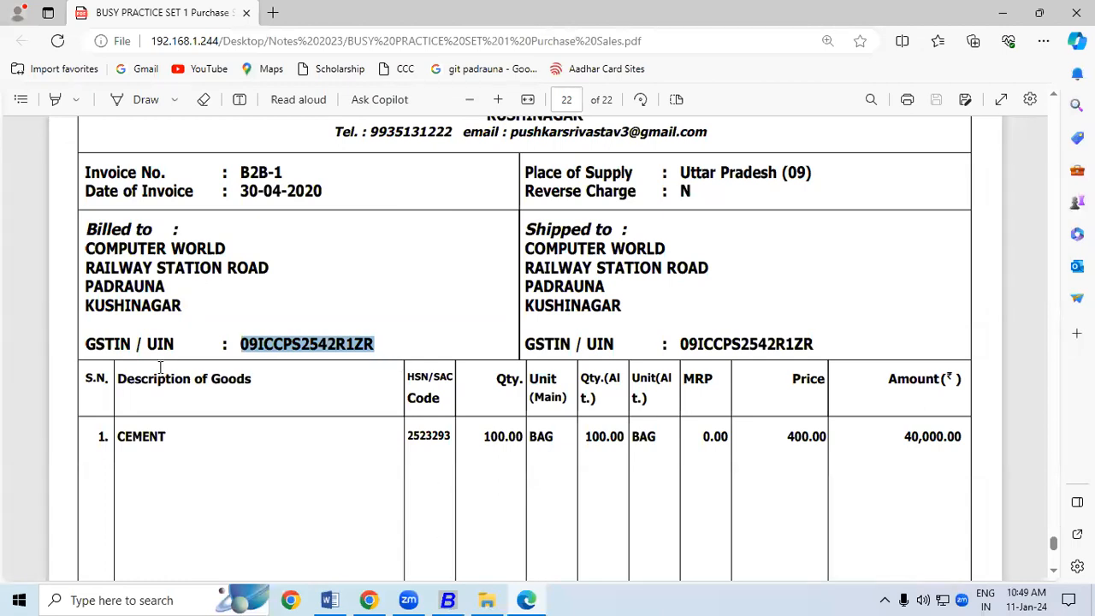
{"action": "key", "text": "alt+Tab"}
{"action": "left_click", "coordinate": [594, 515]}
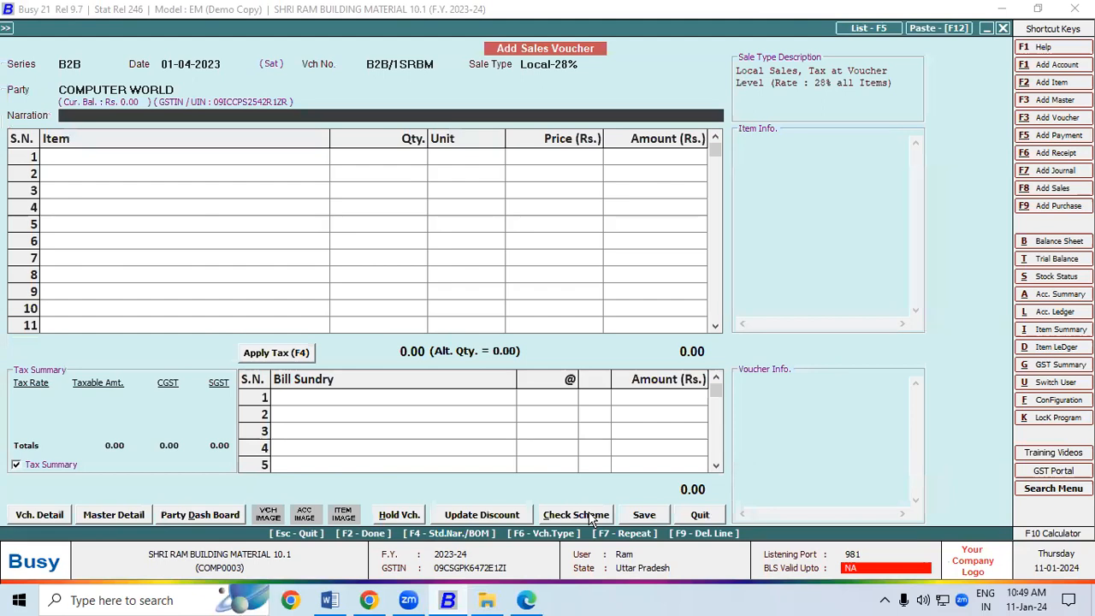
Bill 100 BAG of CEMENT at 400, giving 40,000
{"action": "key", "text": "Return"}
{"action": "type", "text": "c"}
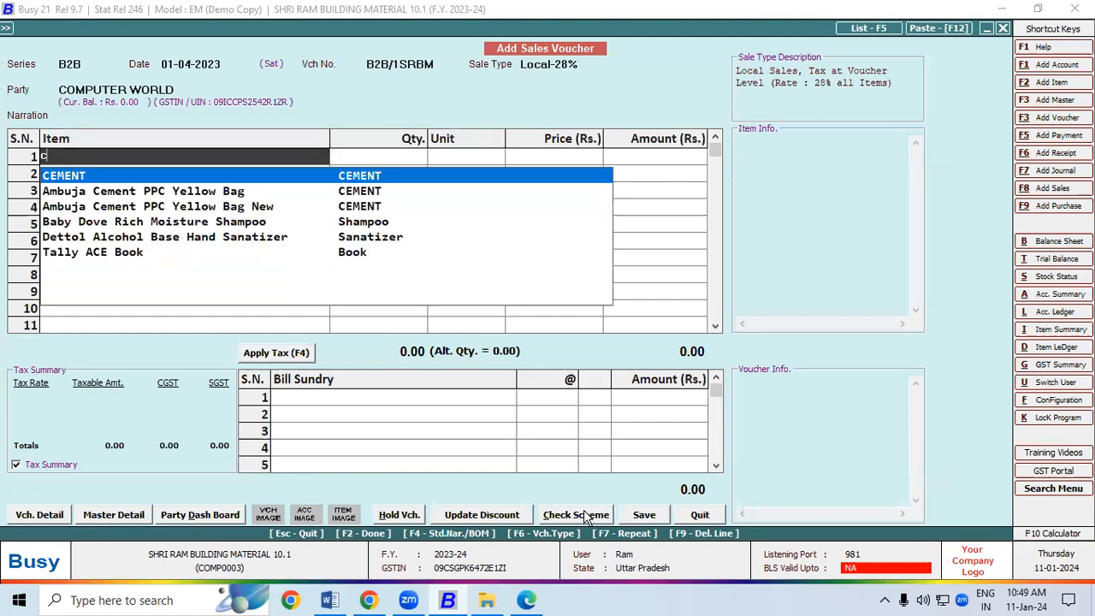
{"action": "key", "text": "Return"}
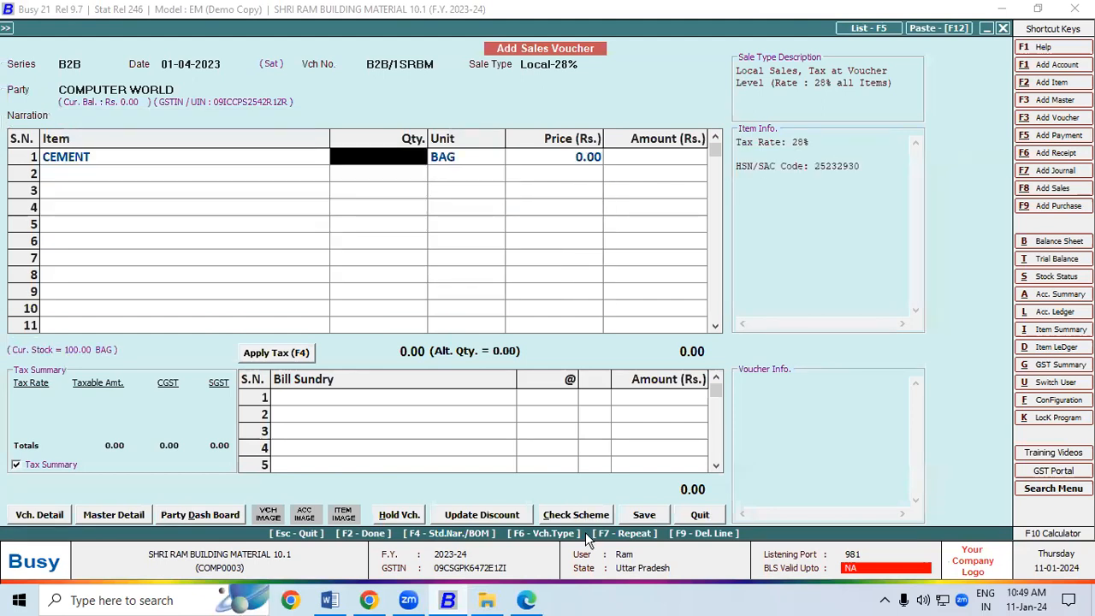
{"action": "left_click", "coordinate": [514, 604]}
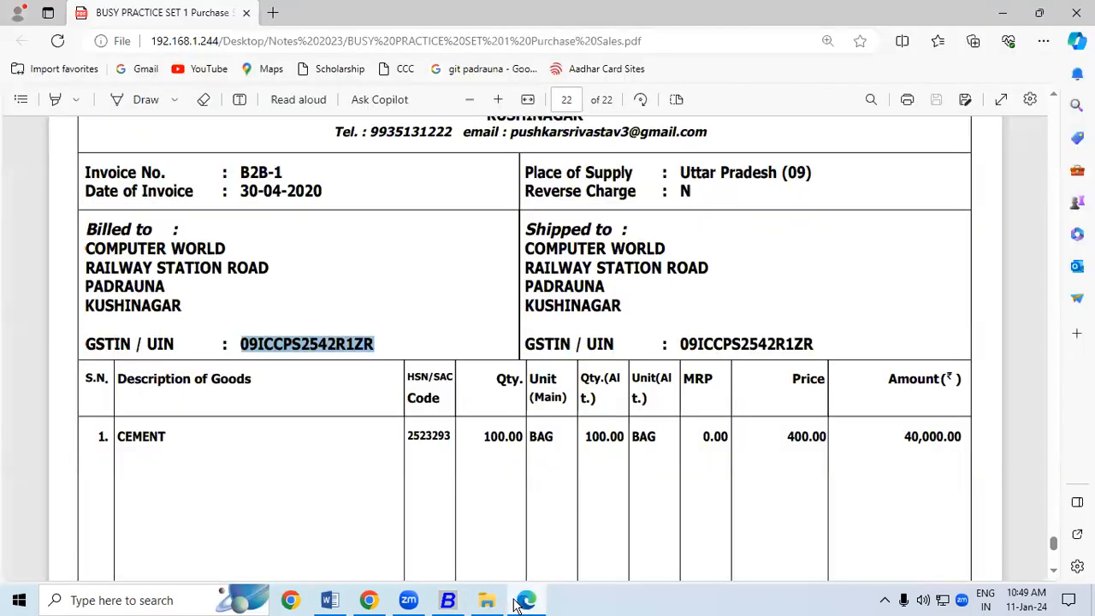
{"action": "left_click", "coordinate": [516, 604]}
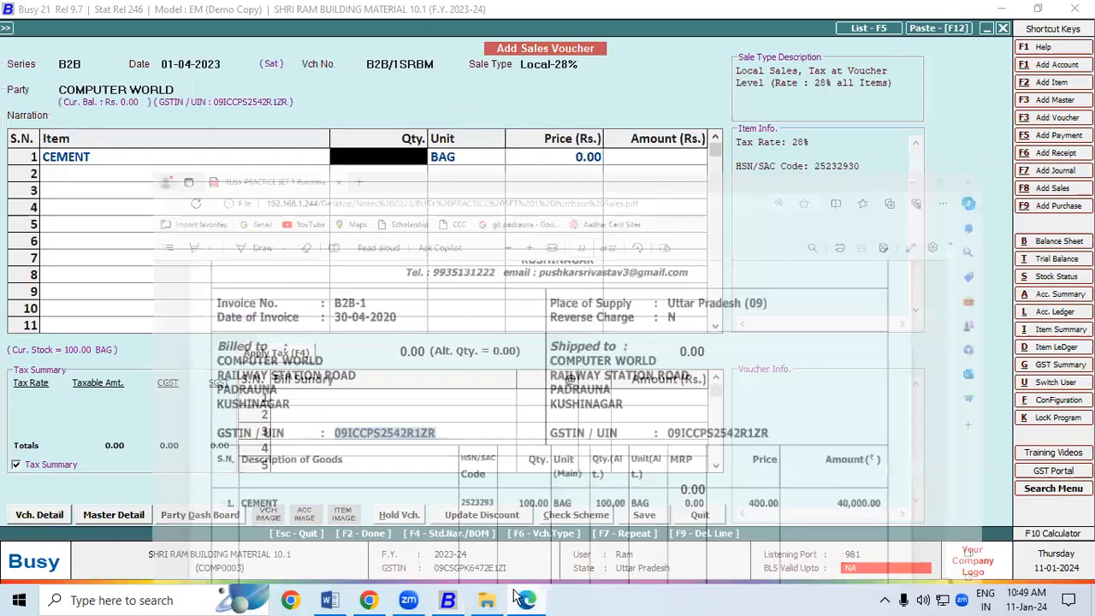
{"action": "type", "text": "100"}
{"action": "key", "text": "Return"}
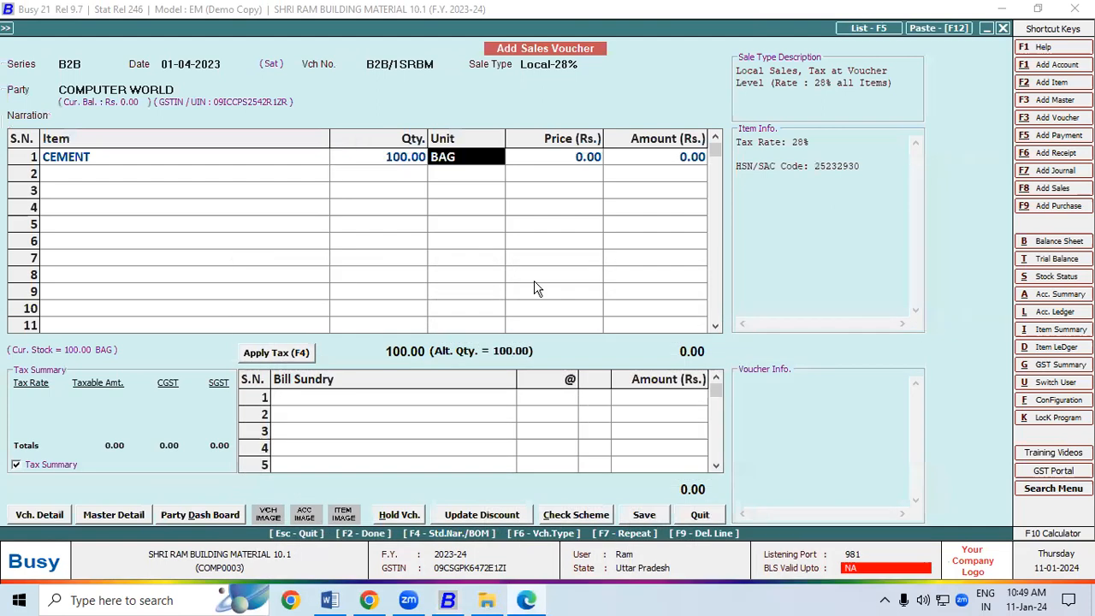
{"action": "key", "text": "Return"}
{"action": "type", "text": "40"}
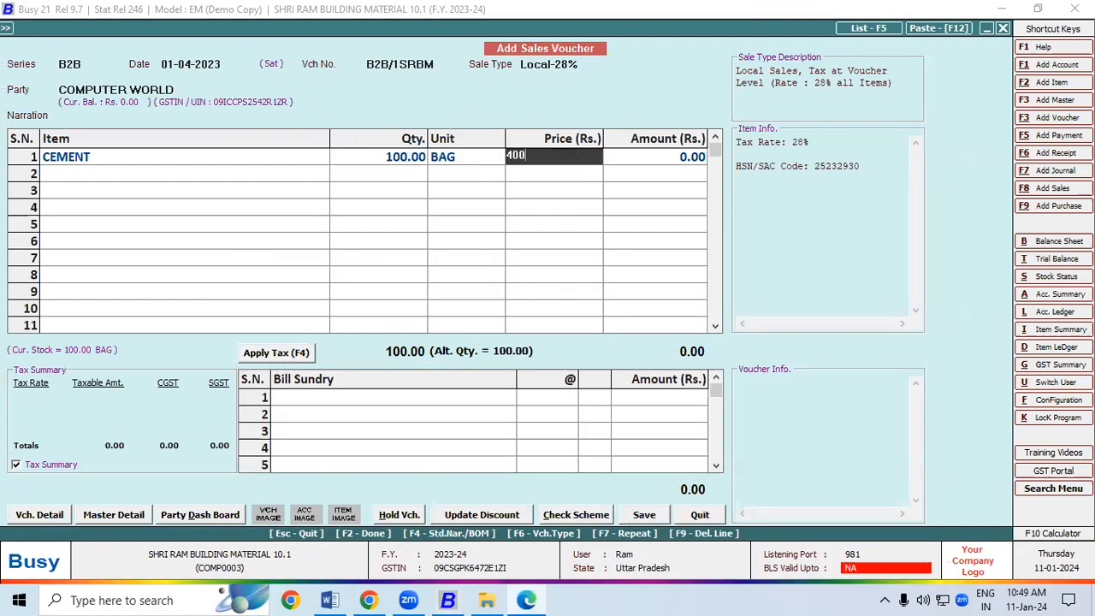
{"action": "key", "text": "Return"}
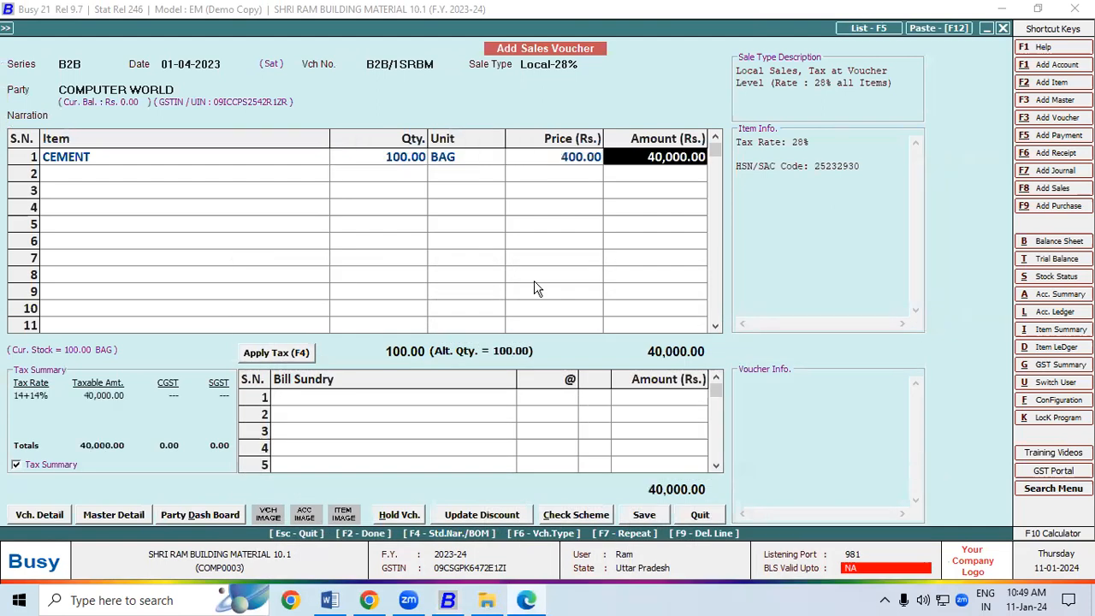
Apply 14% CGST and SGST, save with a new 51,200 bill reference, and choose to print
{"action": "left_click", "coordinate": [282, 352]}
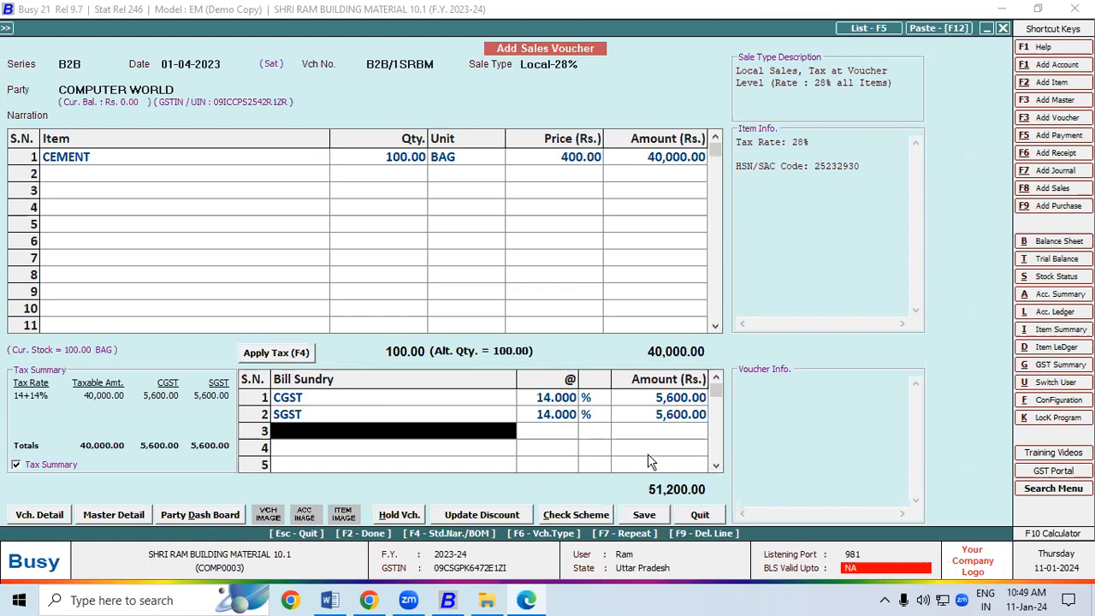
{"action": "left_click", "coordinate": [643, 513]}
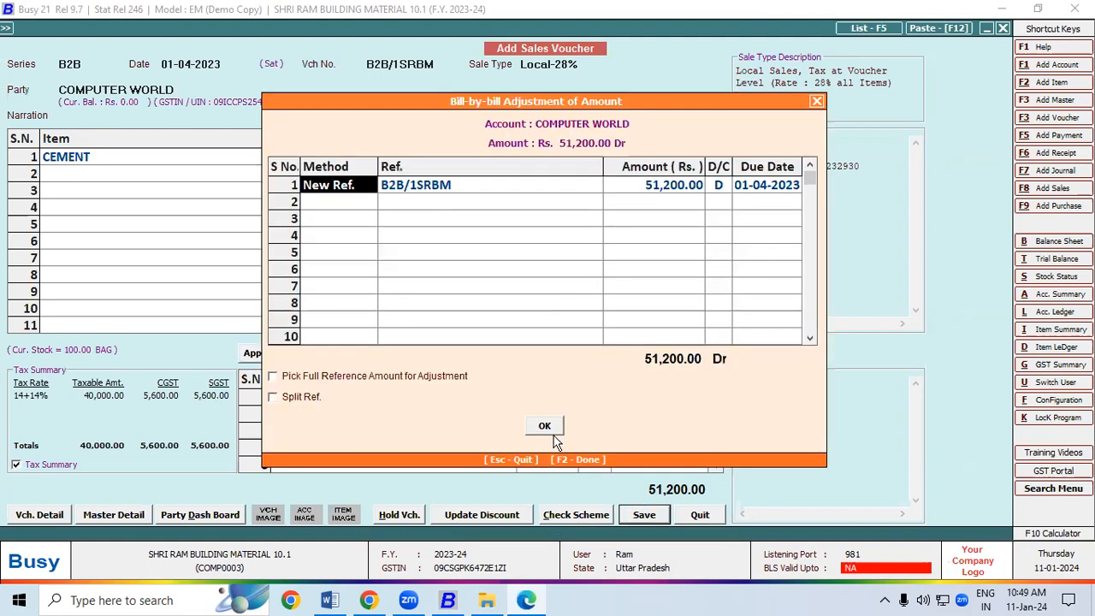
{"action": "left_click", "coordinate": [544, 425]}
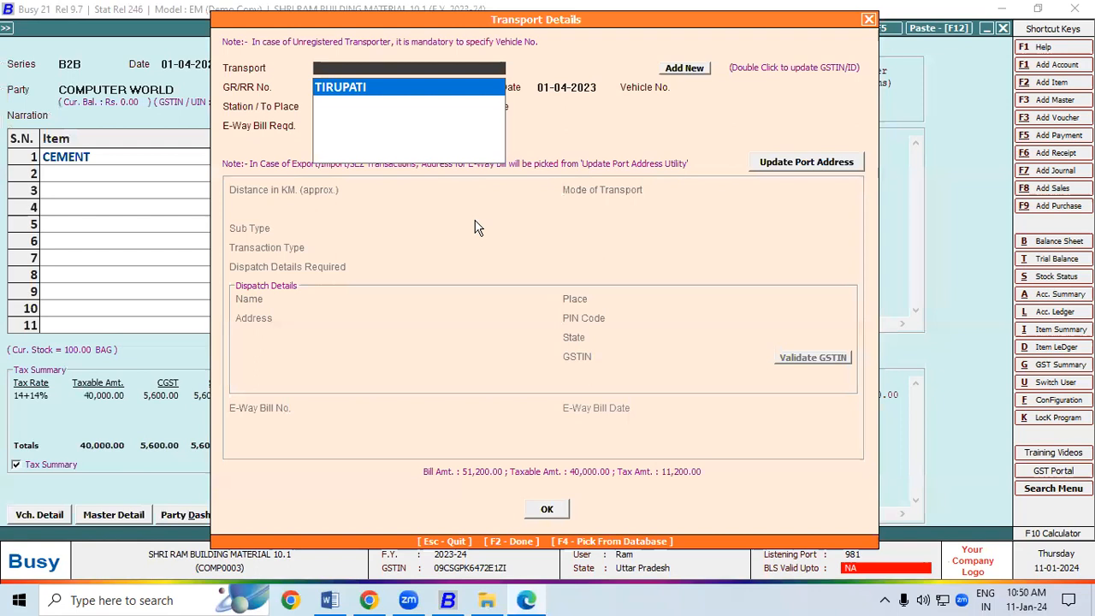
{"action": "left_click", "coordinate": [548, 508]}
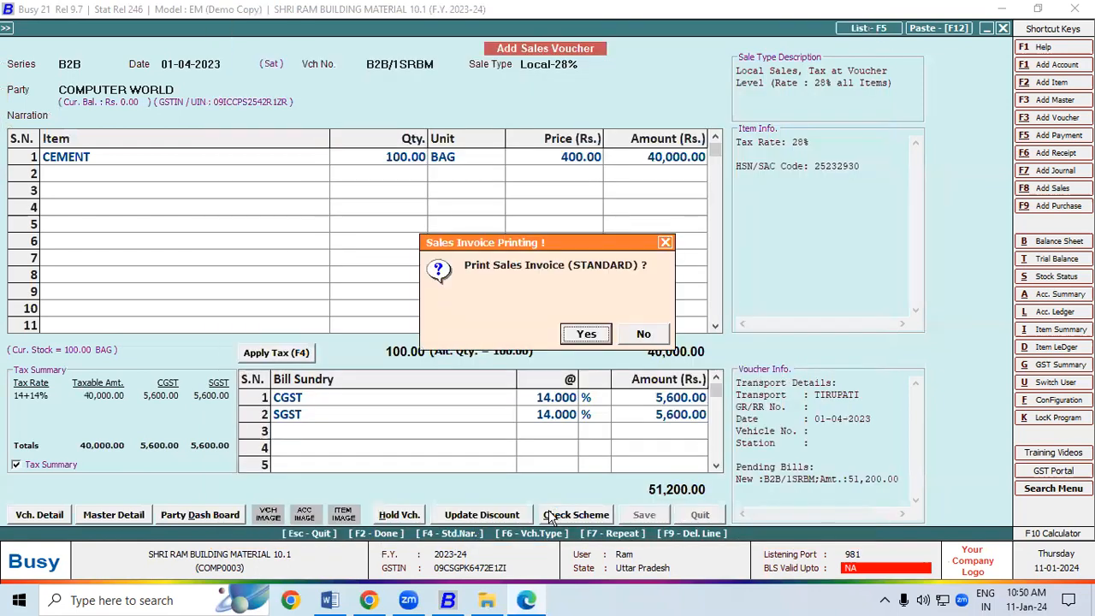
{"action": "left_click", "coordinate": [586, 335]}
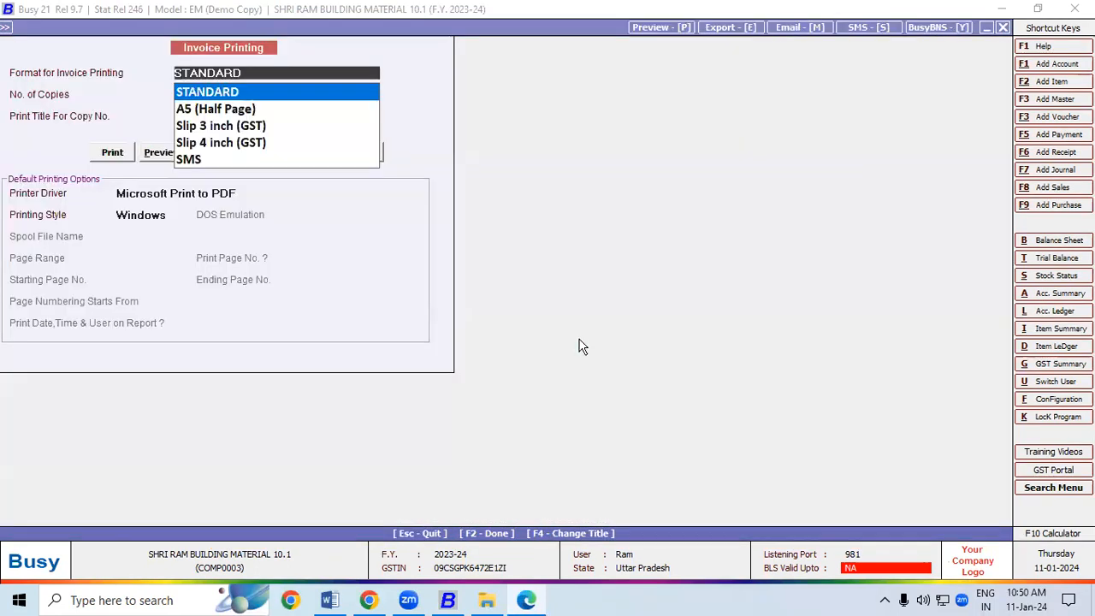
Preview STANDARD tax invoice B2B/1SRBM down to the 51,200.00 total, then close it
{"action": "left_click", "coordinate": [154, 147]}
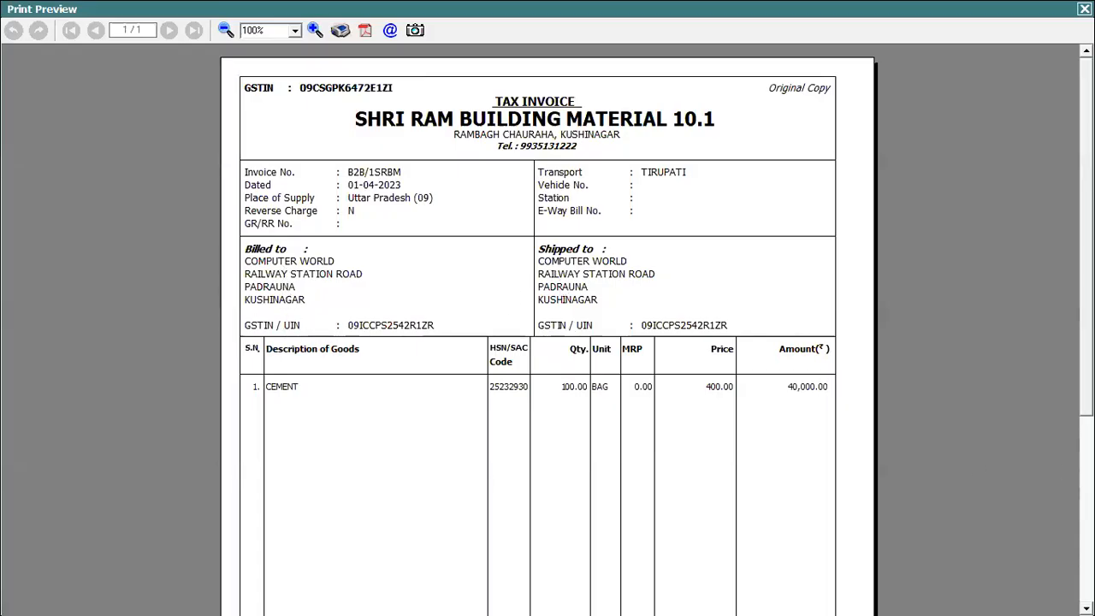
{"action": "scroll", "coordinate": [1087, 308], "scroll_direction": "down", "scroll_amount": 5}
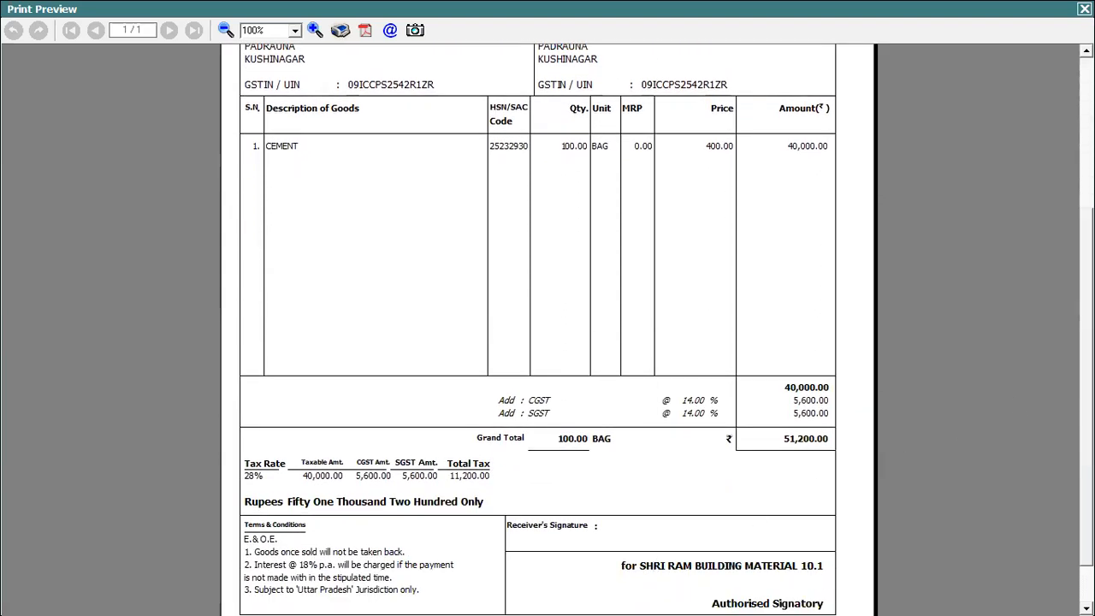
{"action": "key", "text": "Escape"}
{"action": "key", "text": "Escape"}
{"action": "key", "text": "Escape"}
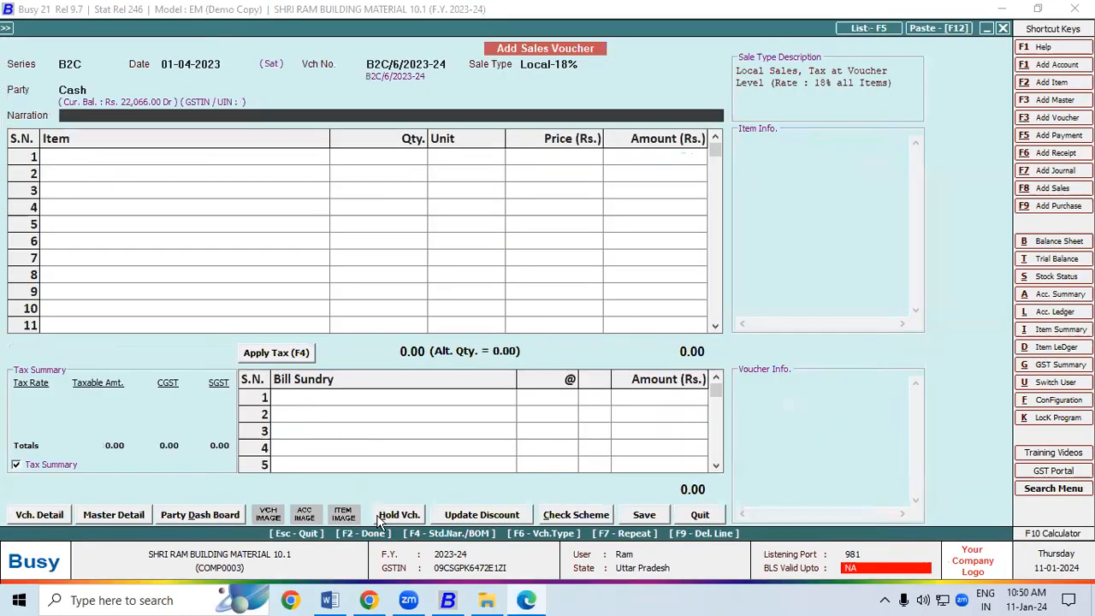
Bring up the Word notes and mark 'To & Ship' in the Bill To & Ship to Features heading
{"action": "left_click", "coordinate": [329, 601]}
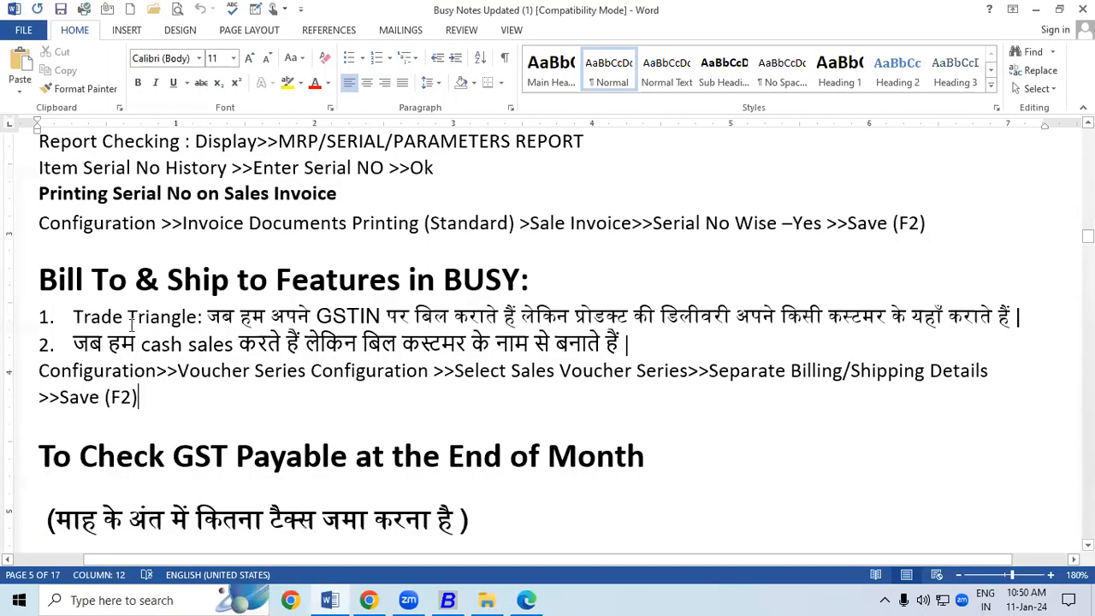
{"action": "left_click", "coordinate": [122, 279]}
{"action": "left_click_drag", "start_coordinate": [122, 280], "coordinate": [227, 294]}
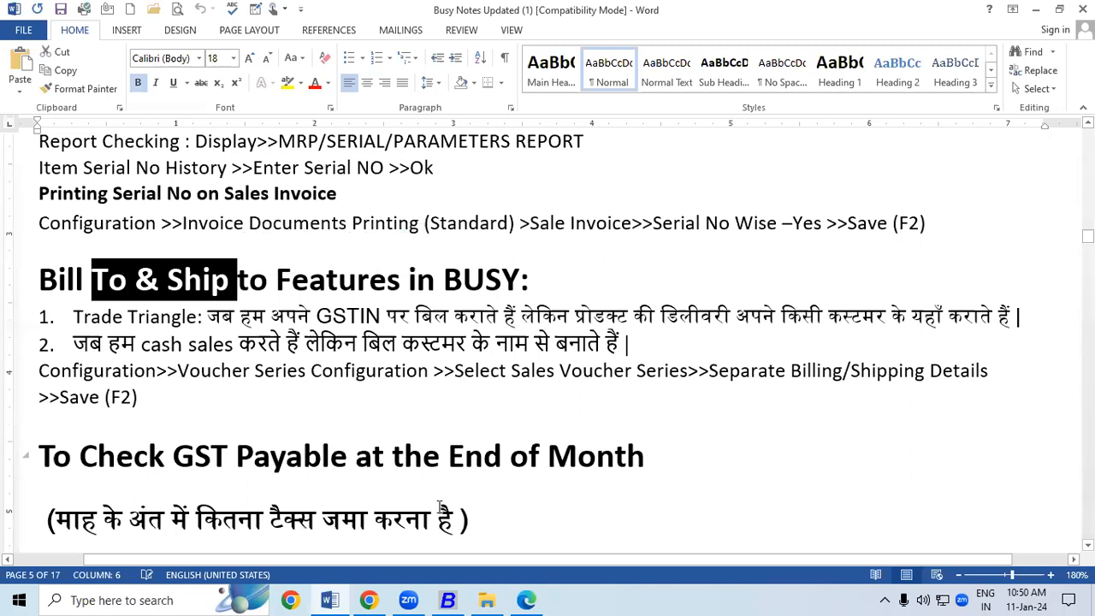
{"action": "left_click", "coordinate": [528, 600]}
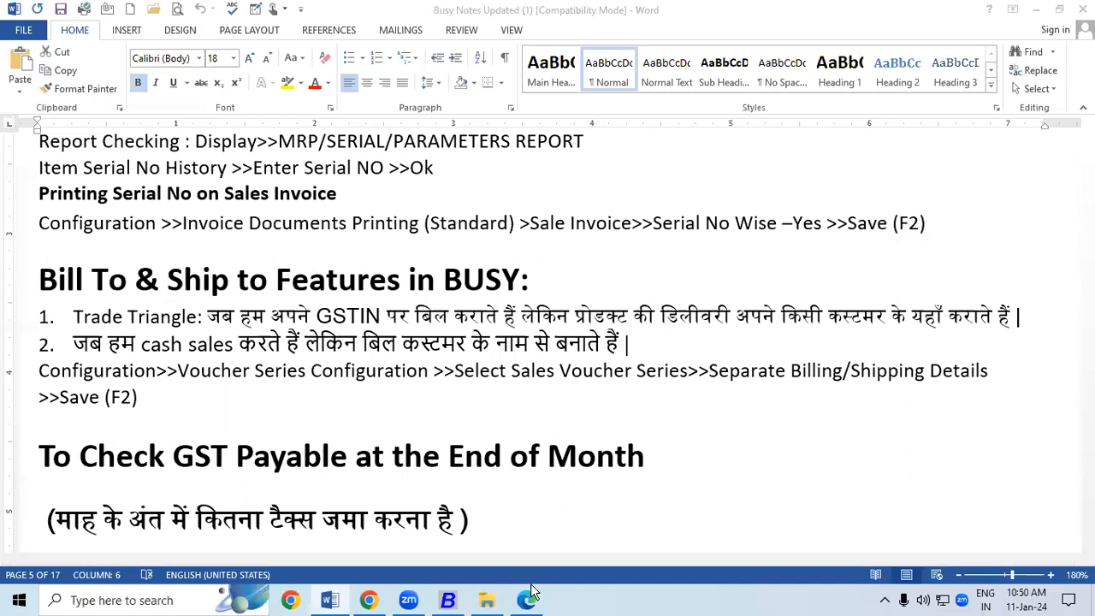